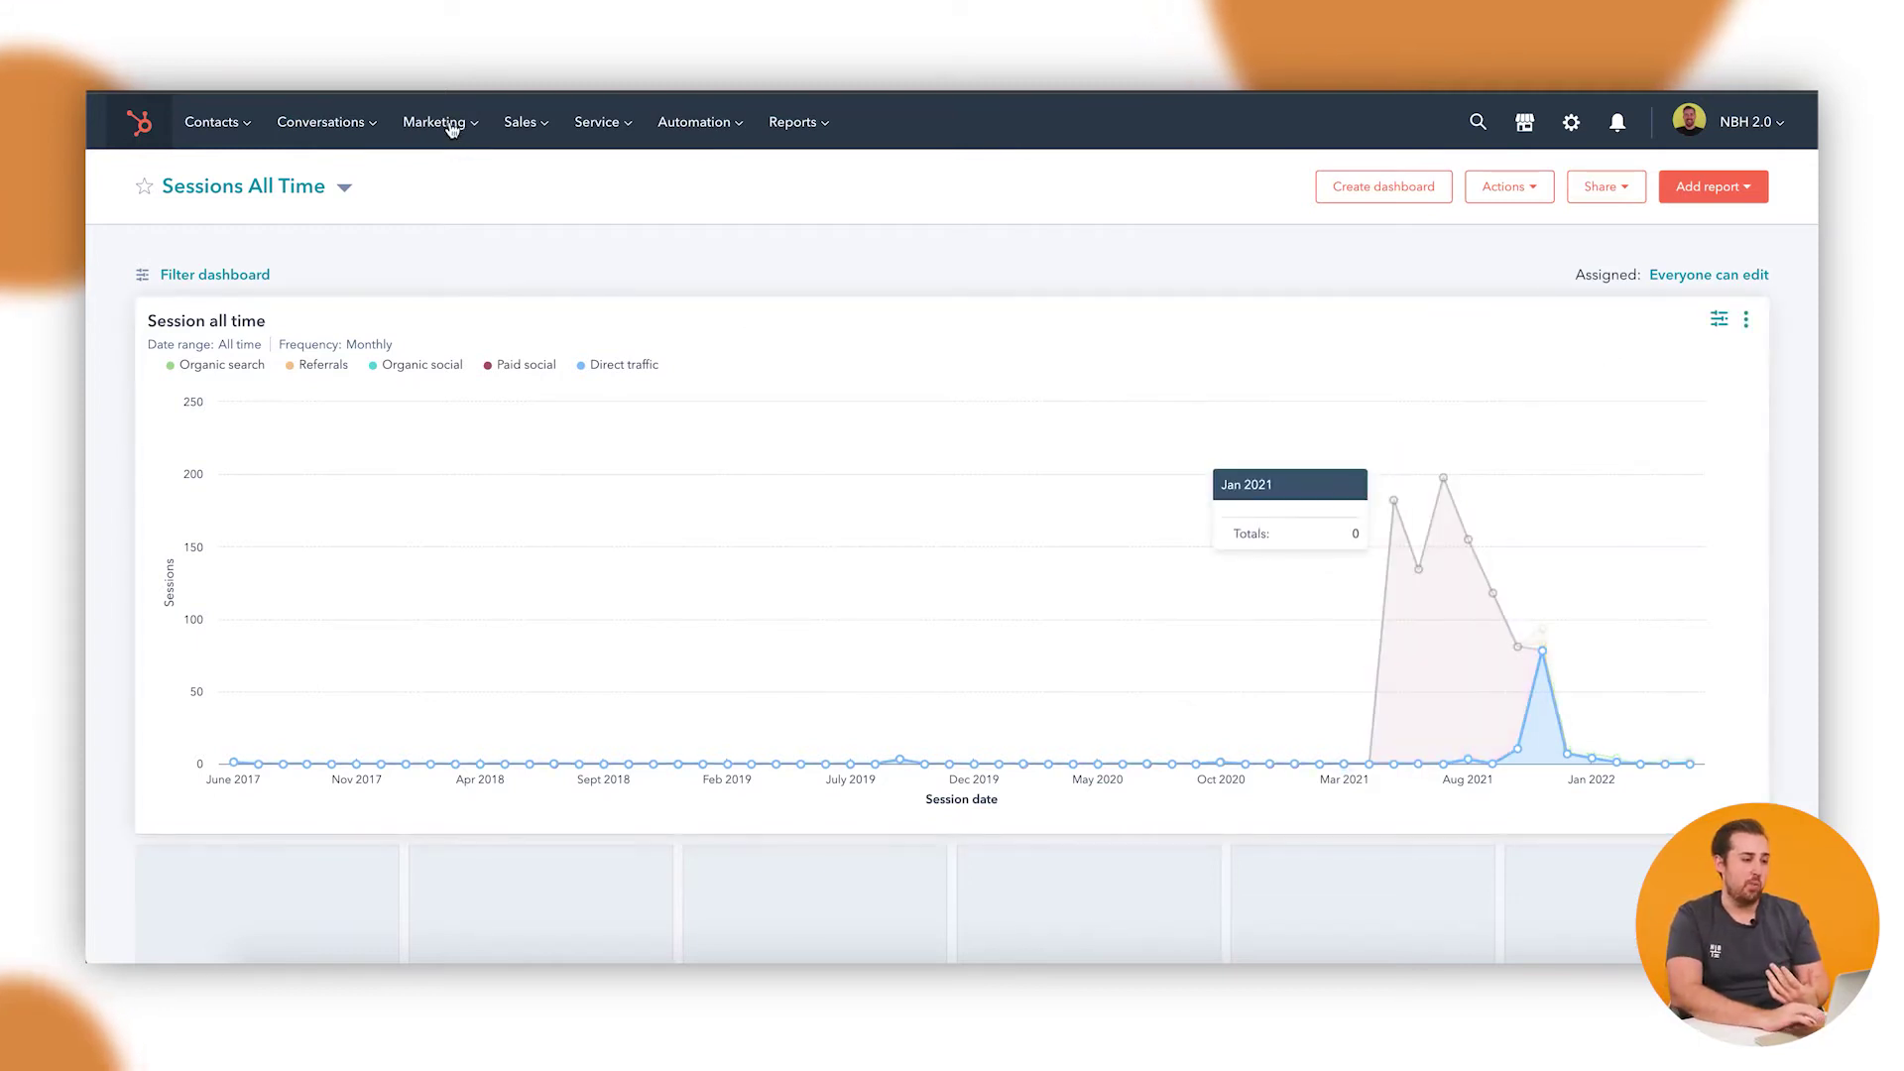
Step: Open the 'Deal WF - Quote Nurture 1 - Wedding Cake' marketing email for editing
{"action": "left_click", "coordinate": [458, 228]}
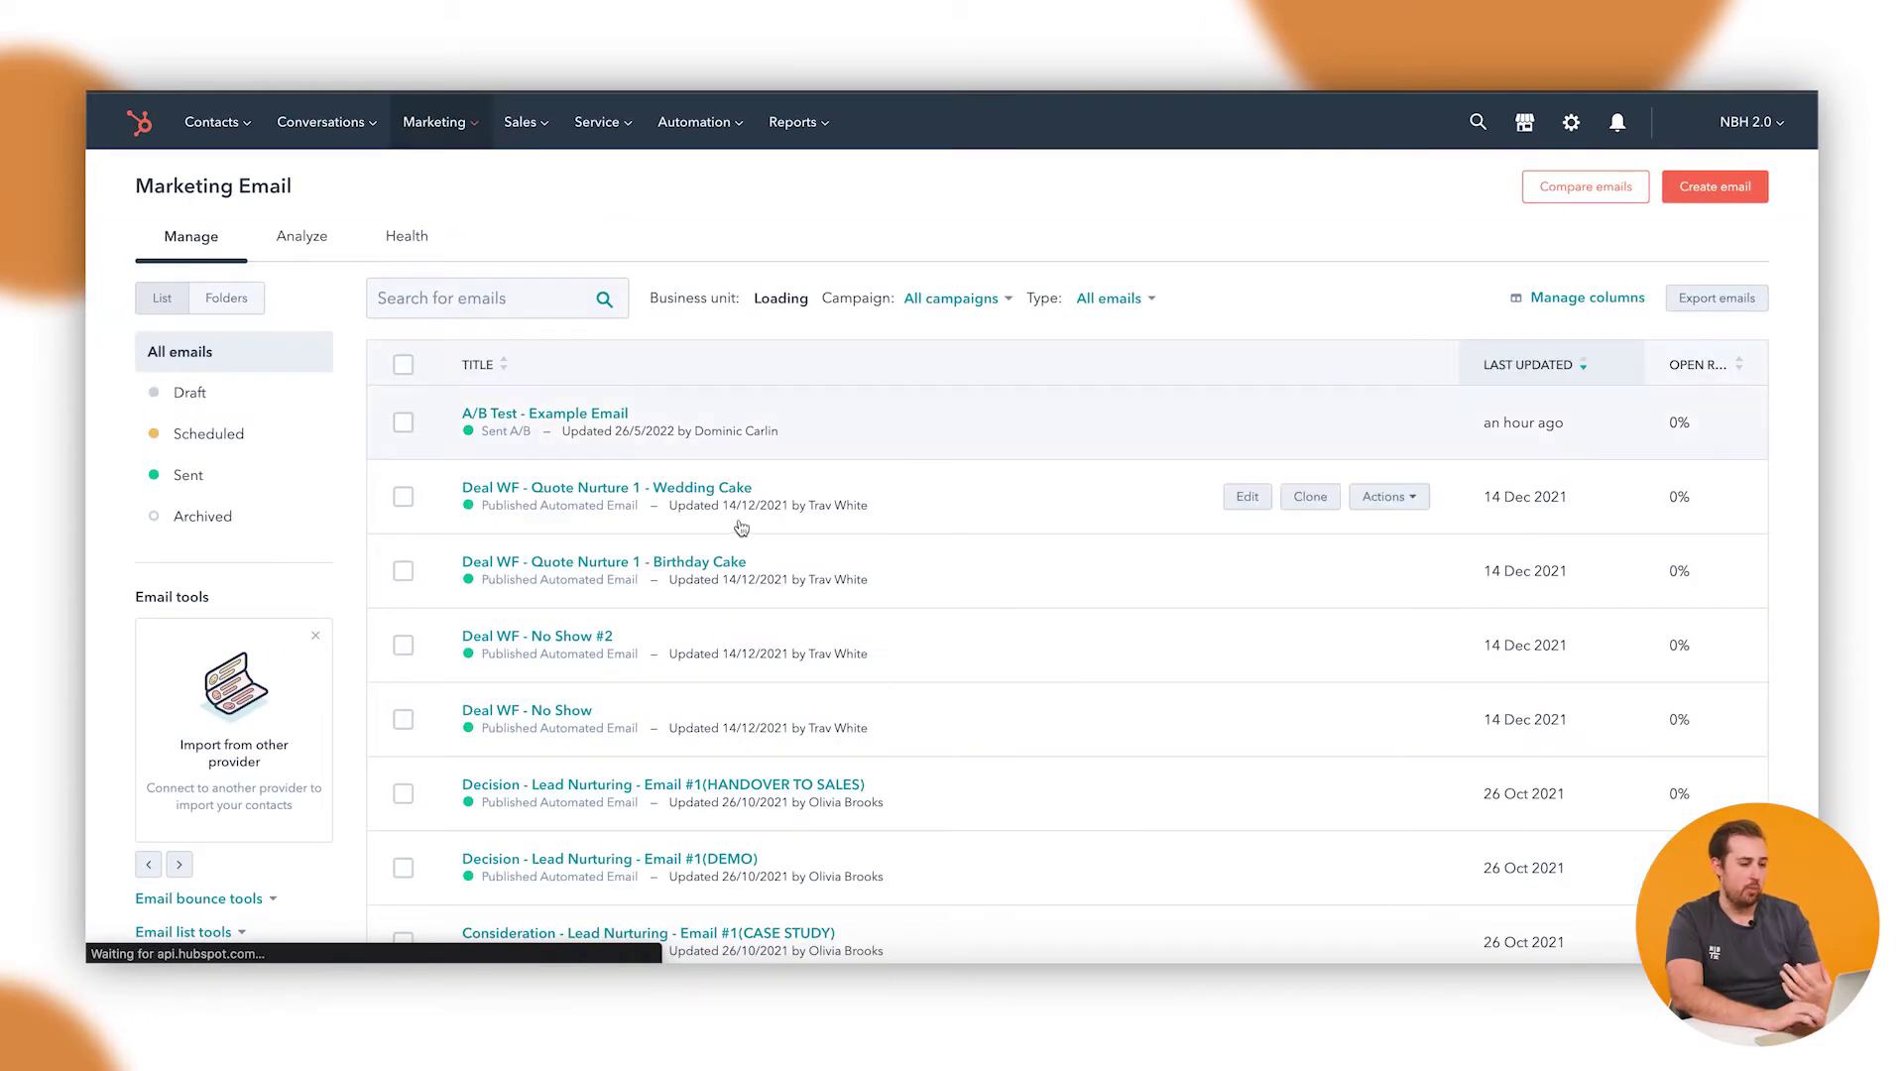
{"action": "left_click", "coordinate": [560, 491]}
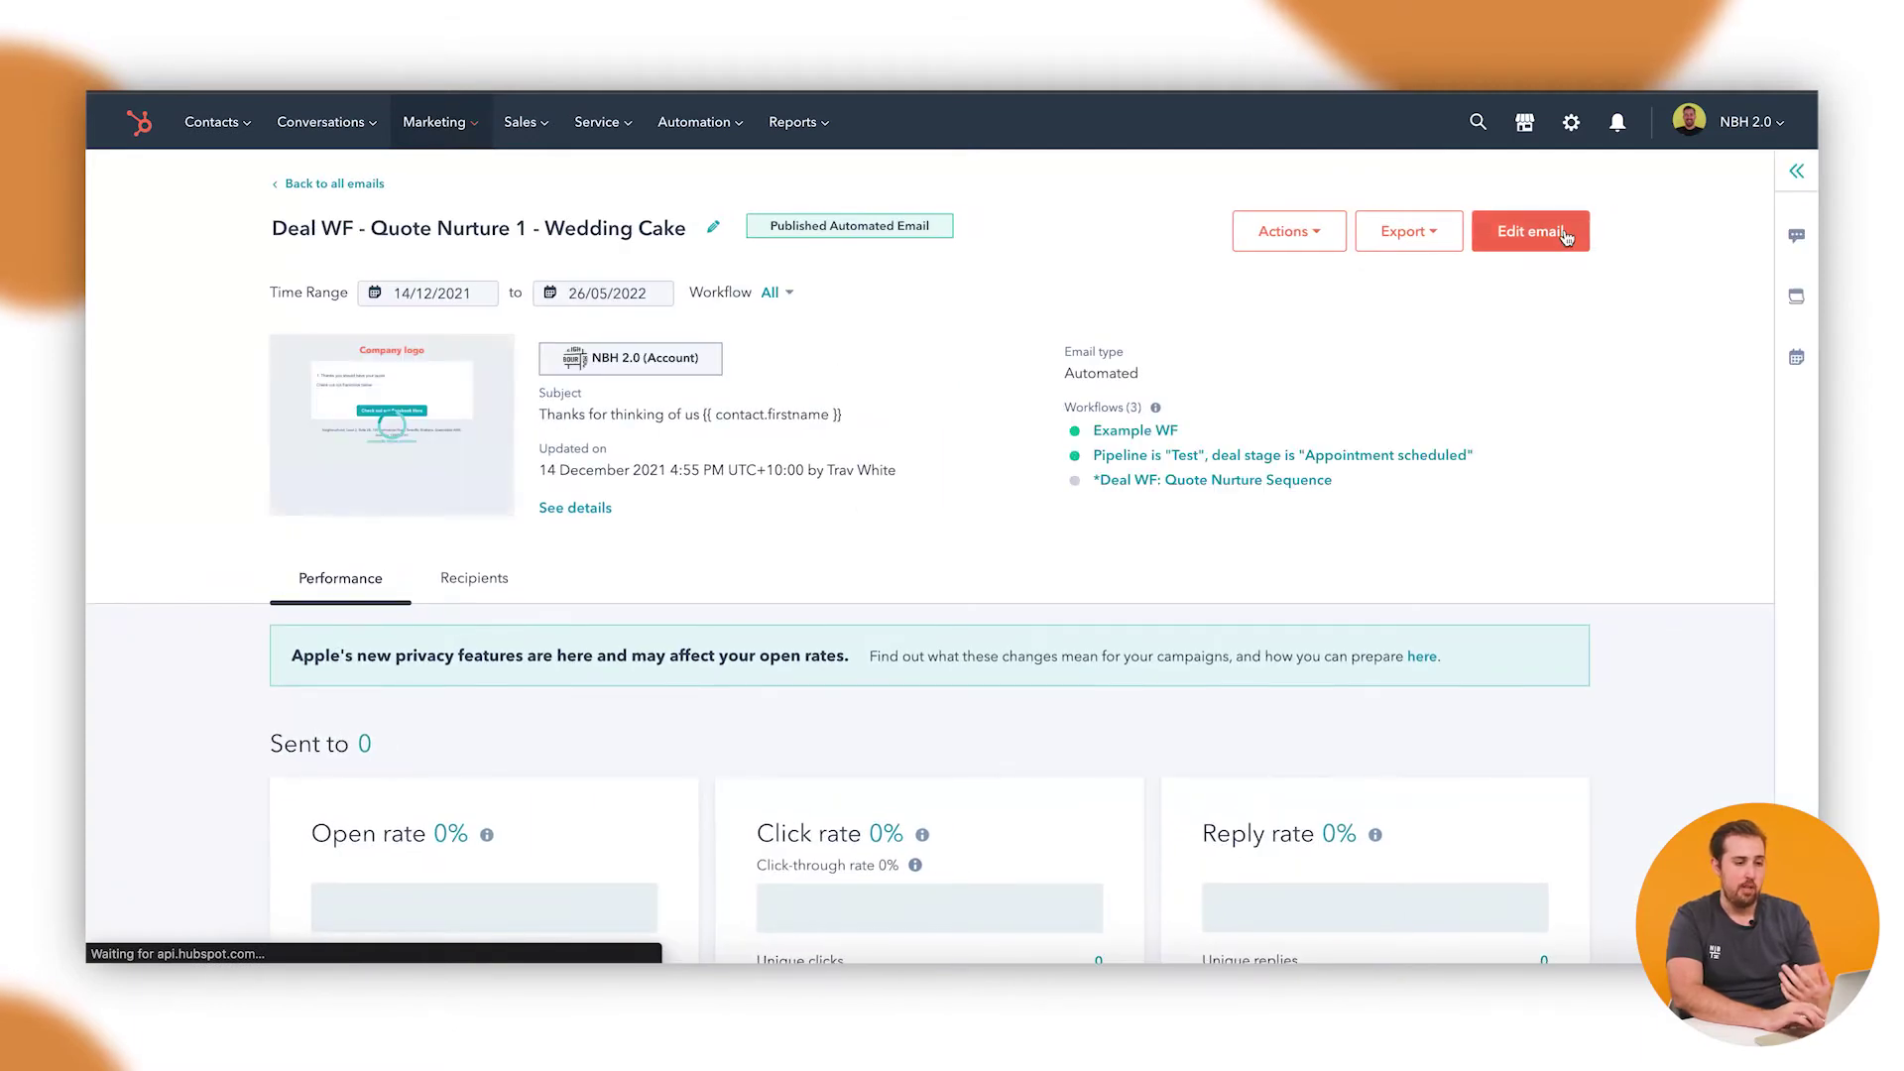
{"action": "left_click", "coordinate": [1574, 232]}
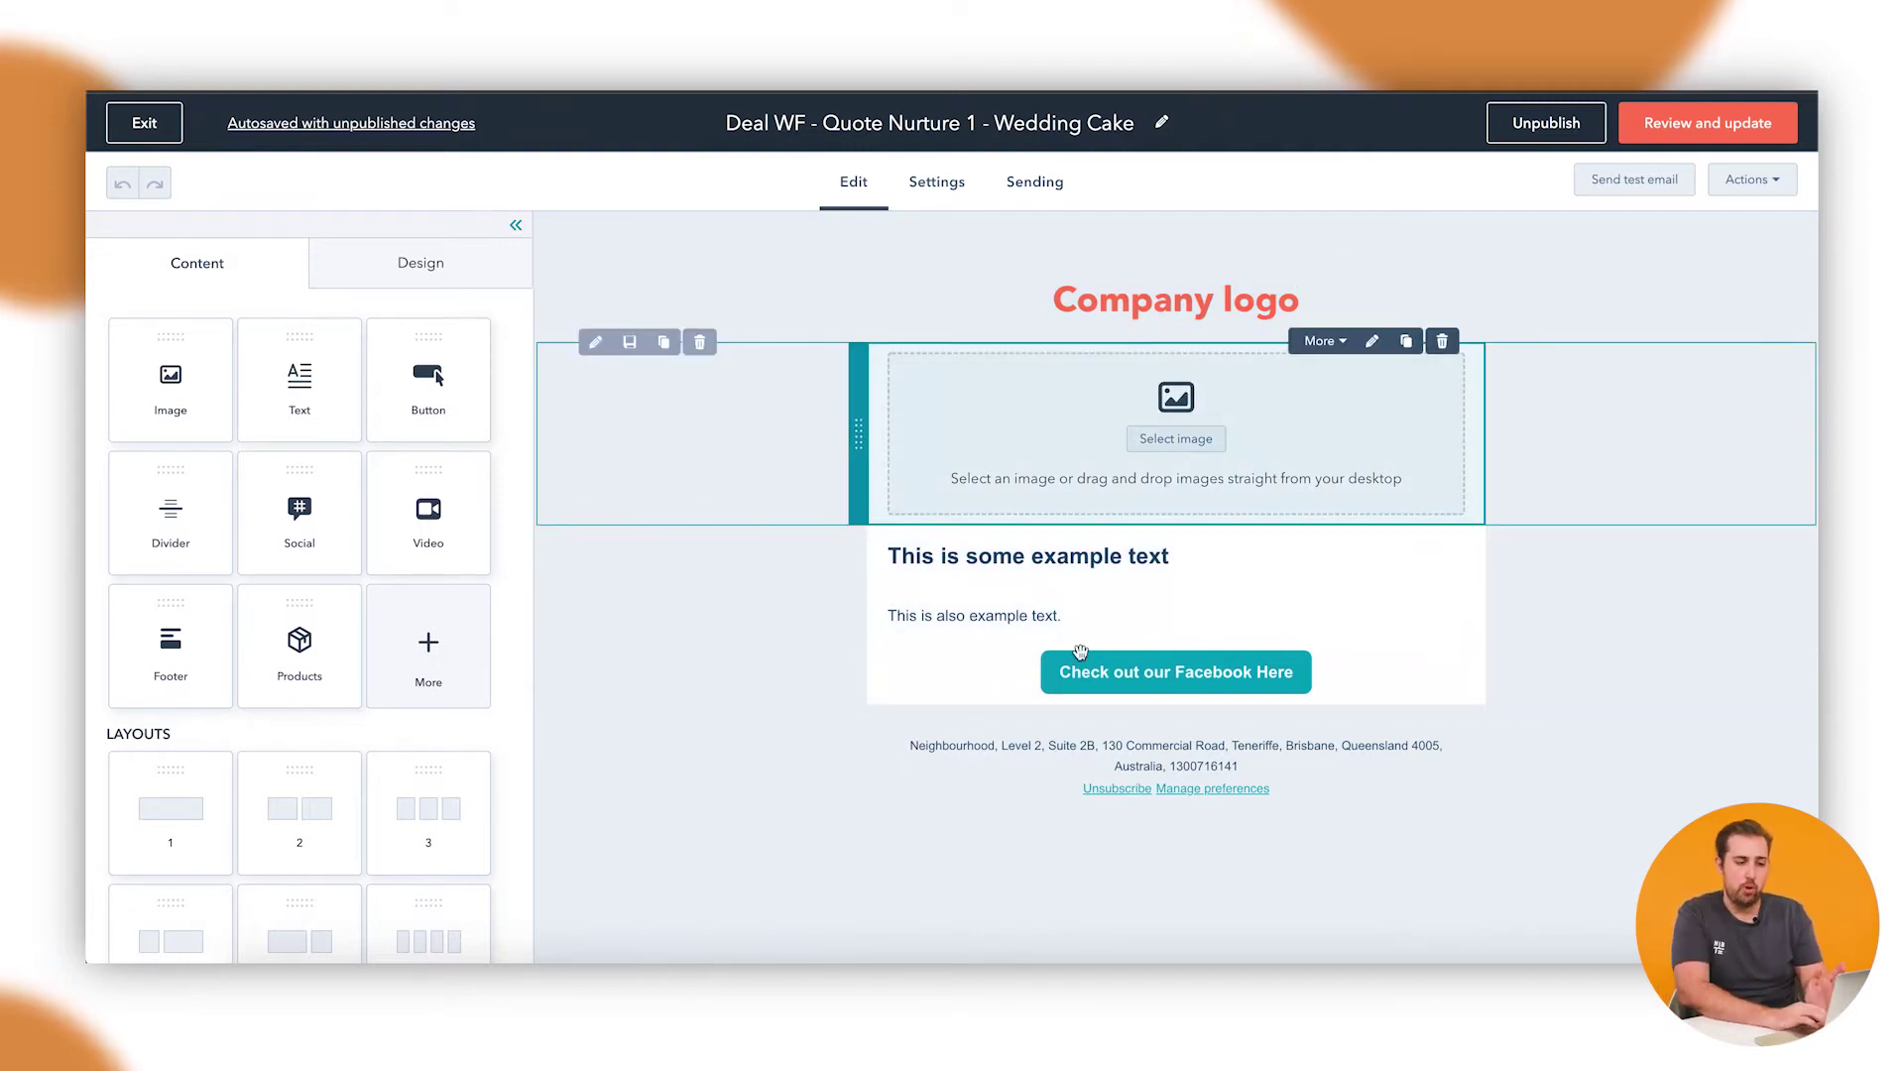
{"action": "mouse_move", "coordinate": [1328, 397]}
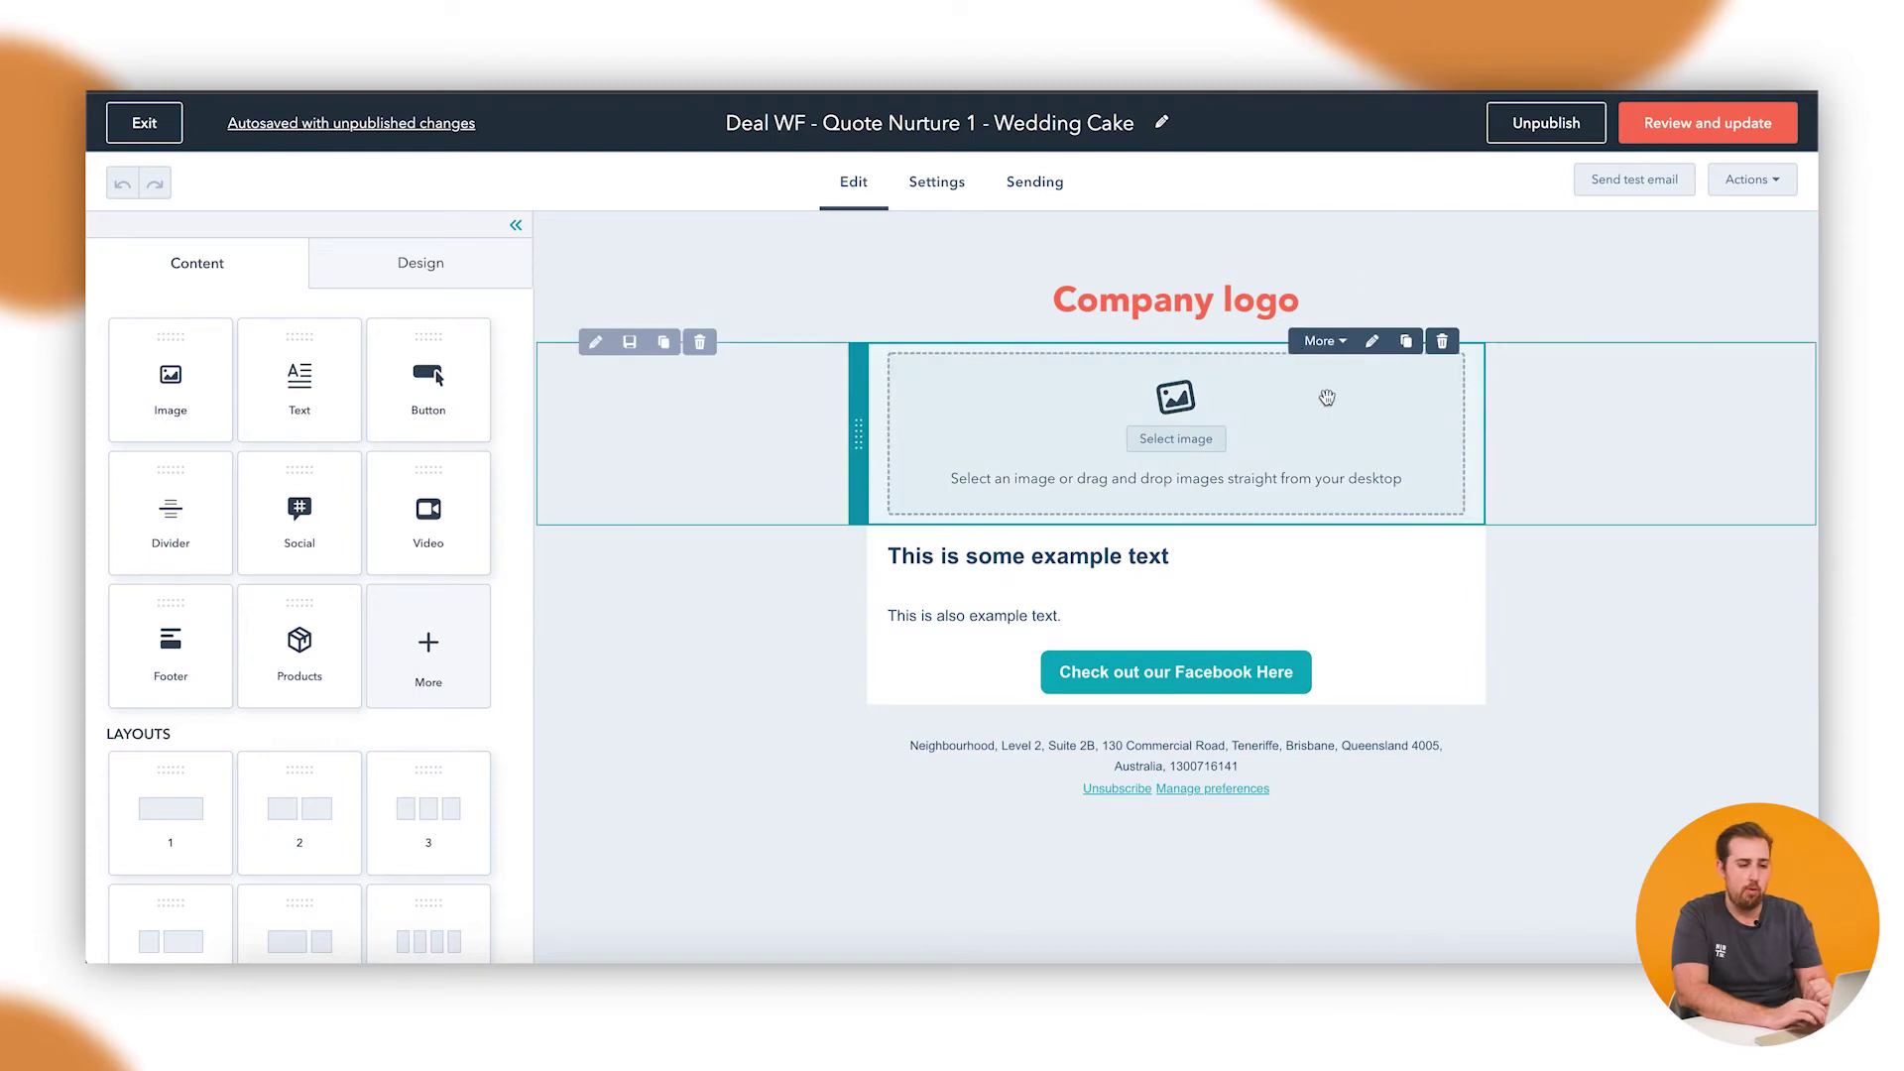
Step: Set up a contact list membership smart rule on the image module for Lead Status = Open Deal
{"action": "left_click", "coordinate": [1318, 340]}
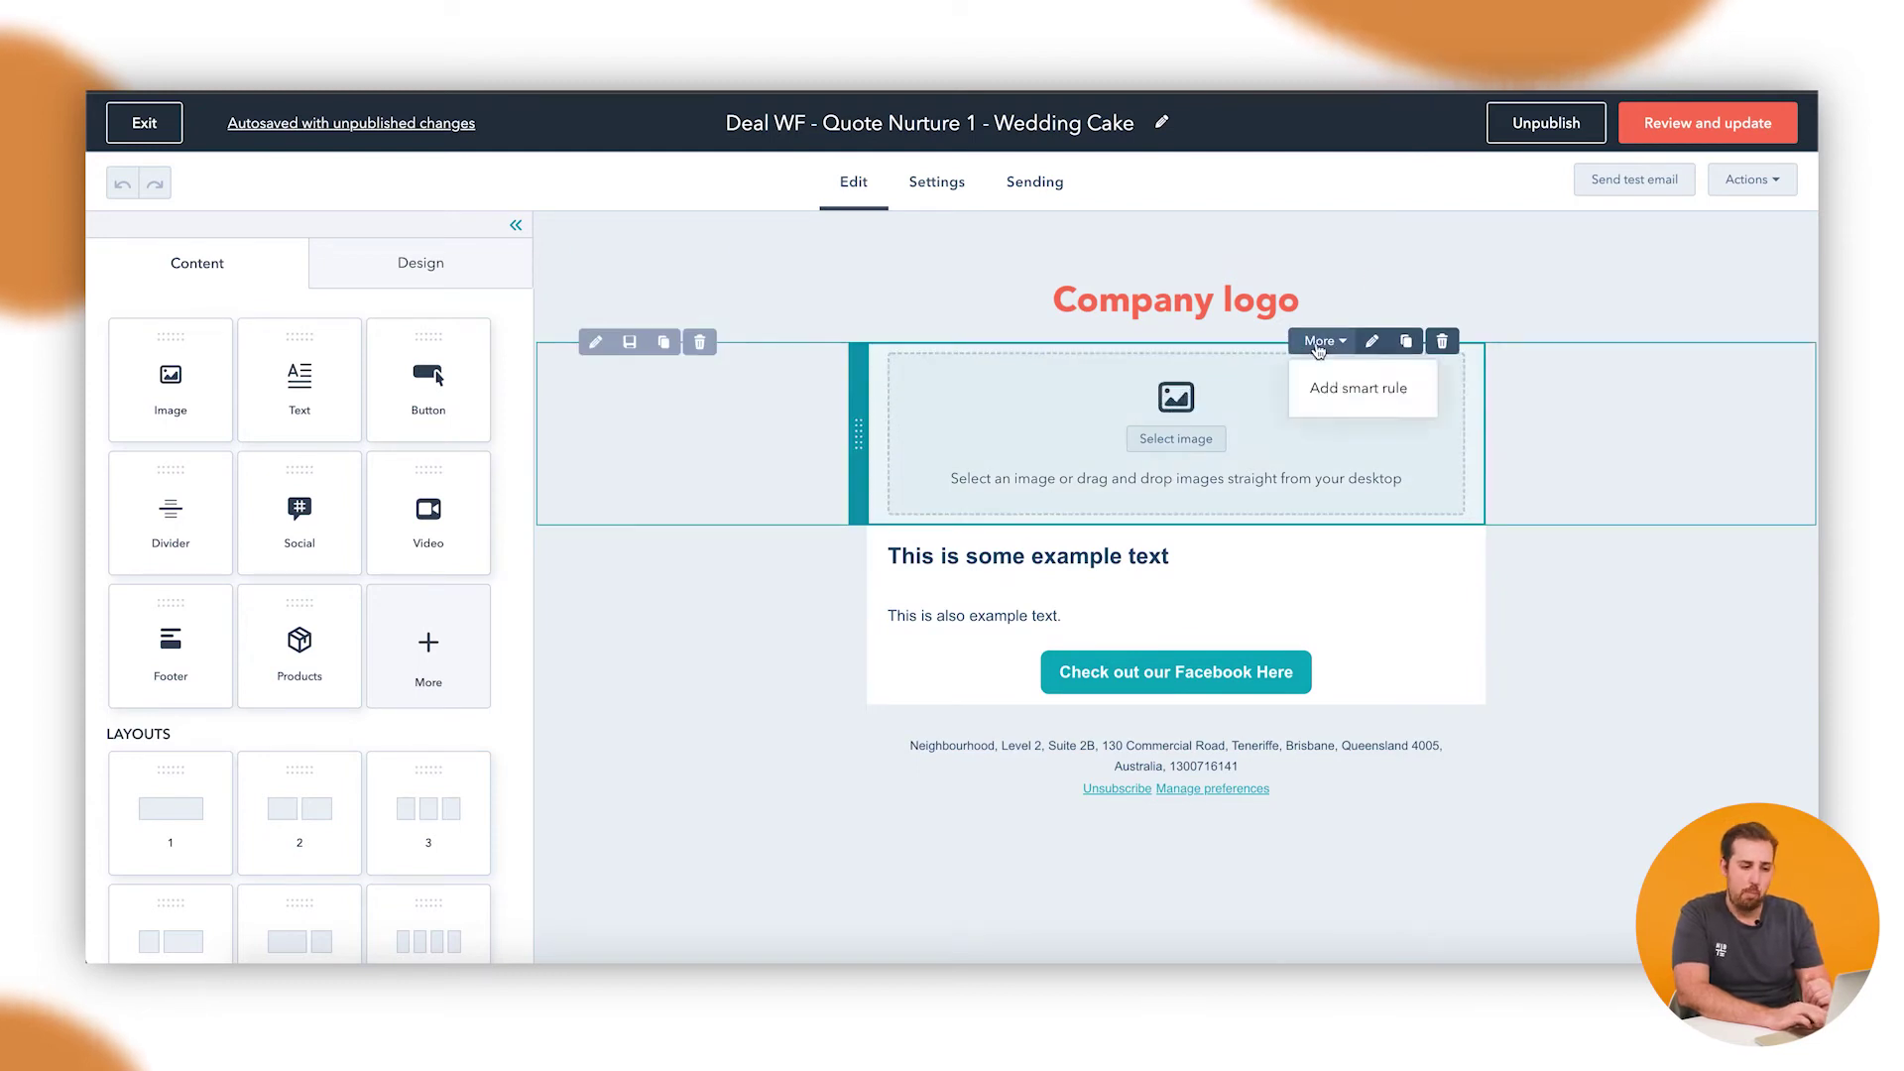
{"action": "left_click", "coordinate": [1359, 396]}
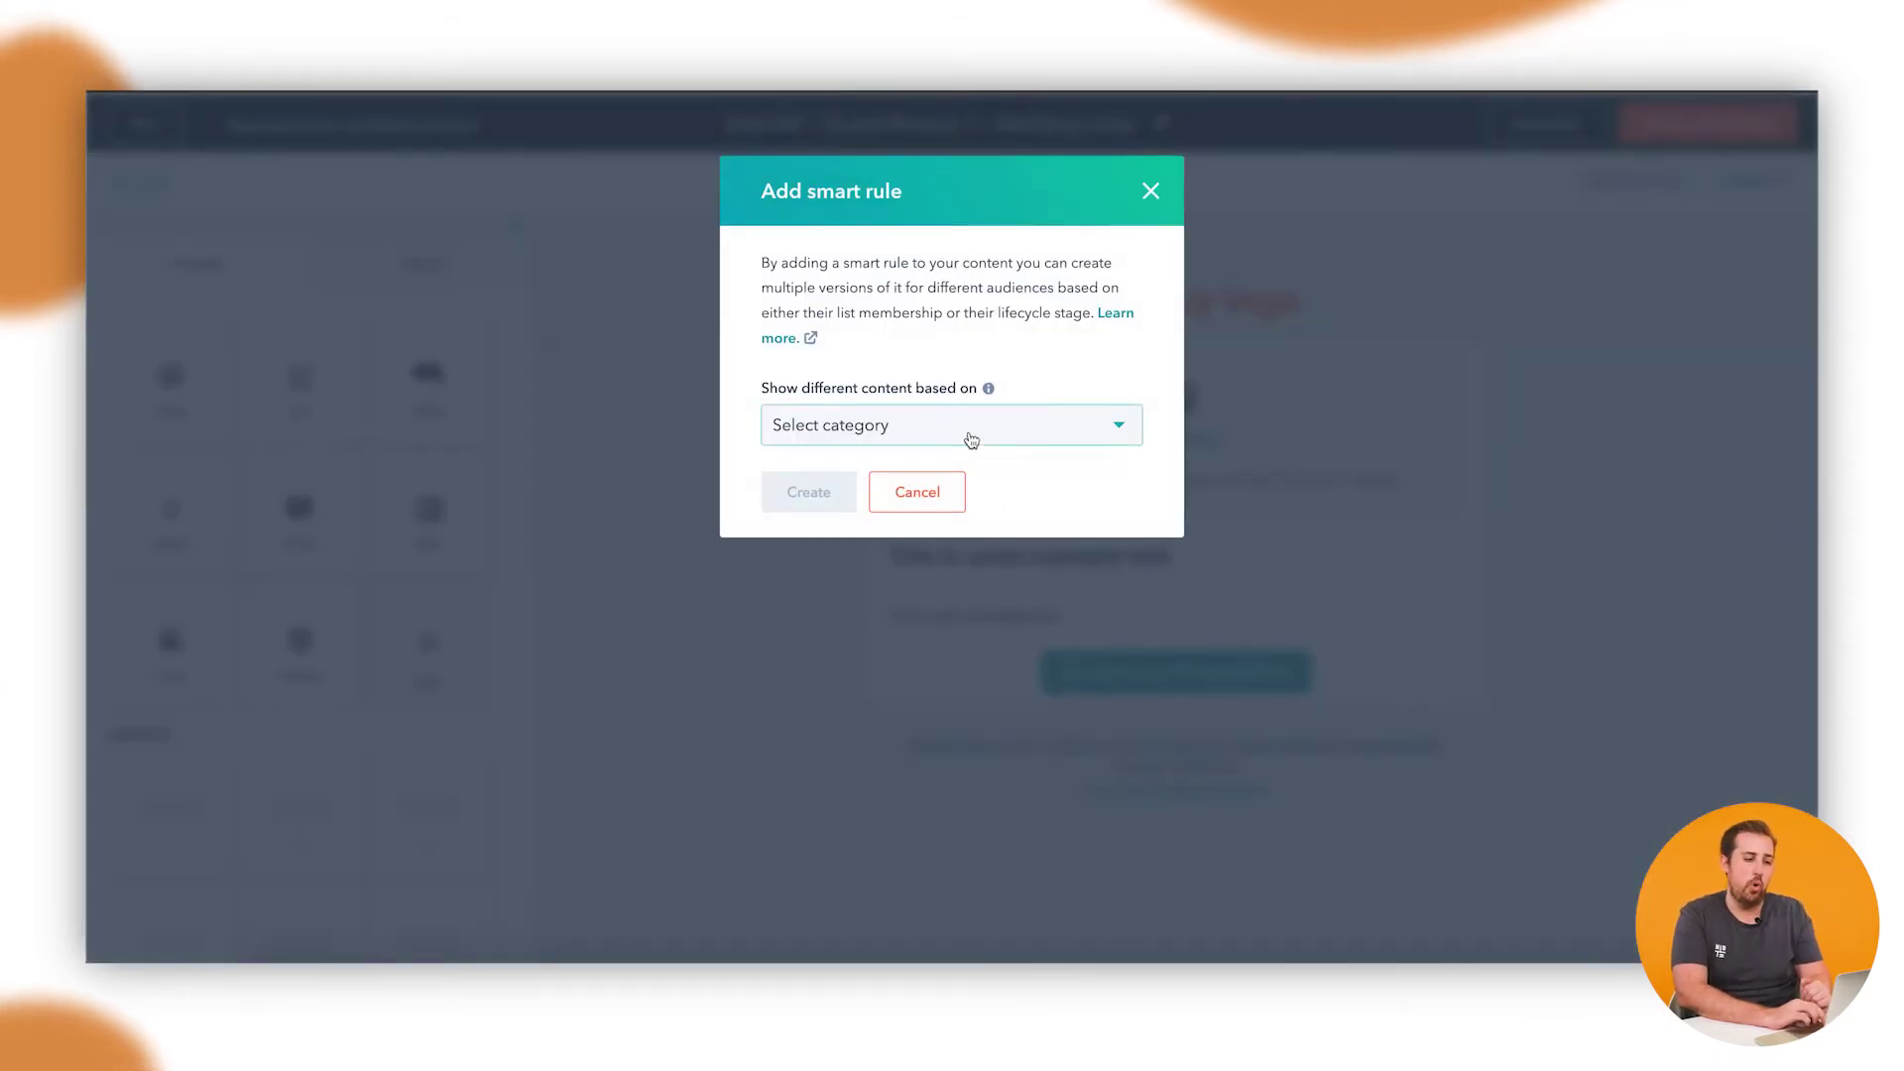
{"action": "left_click", "coordinate": [968, 439]}
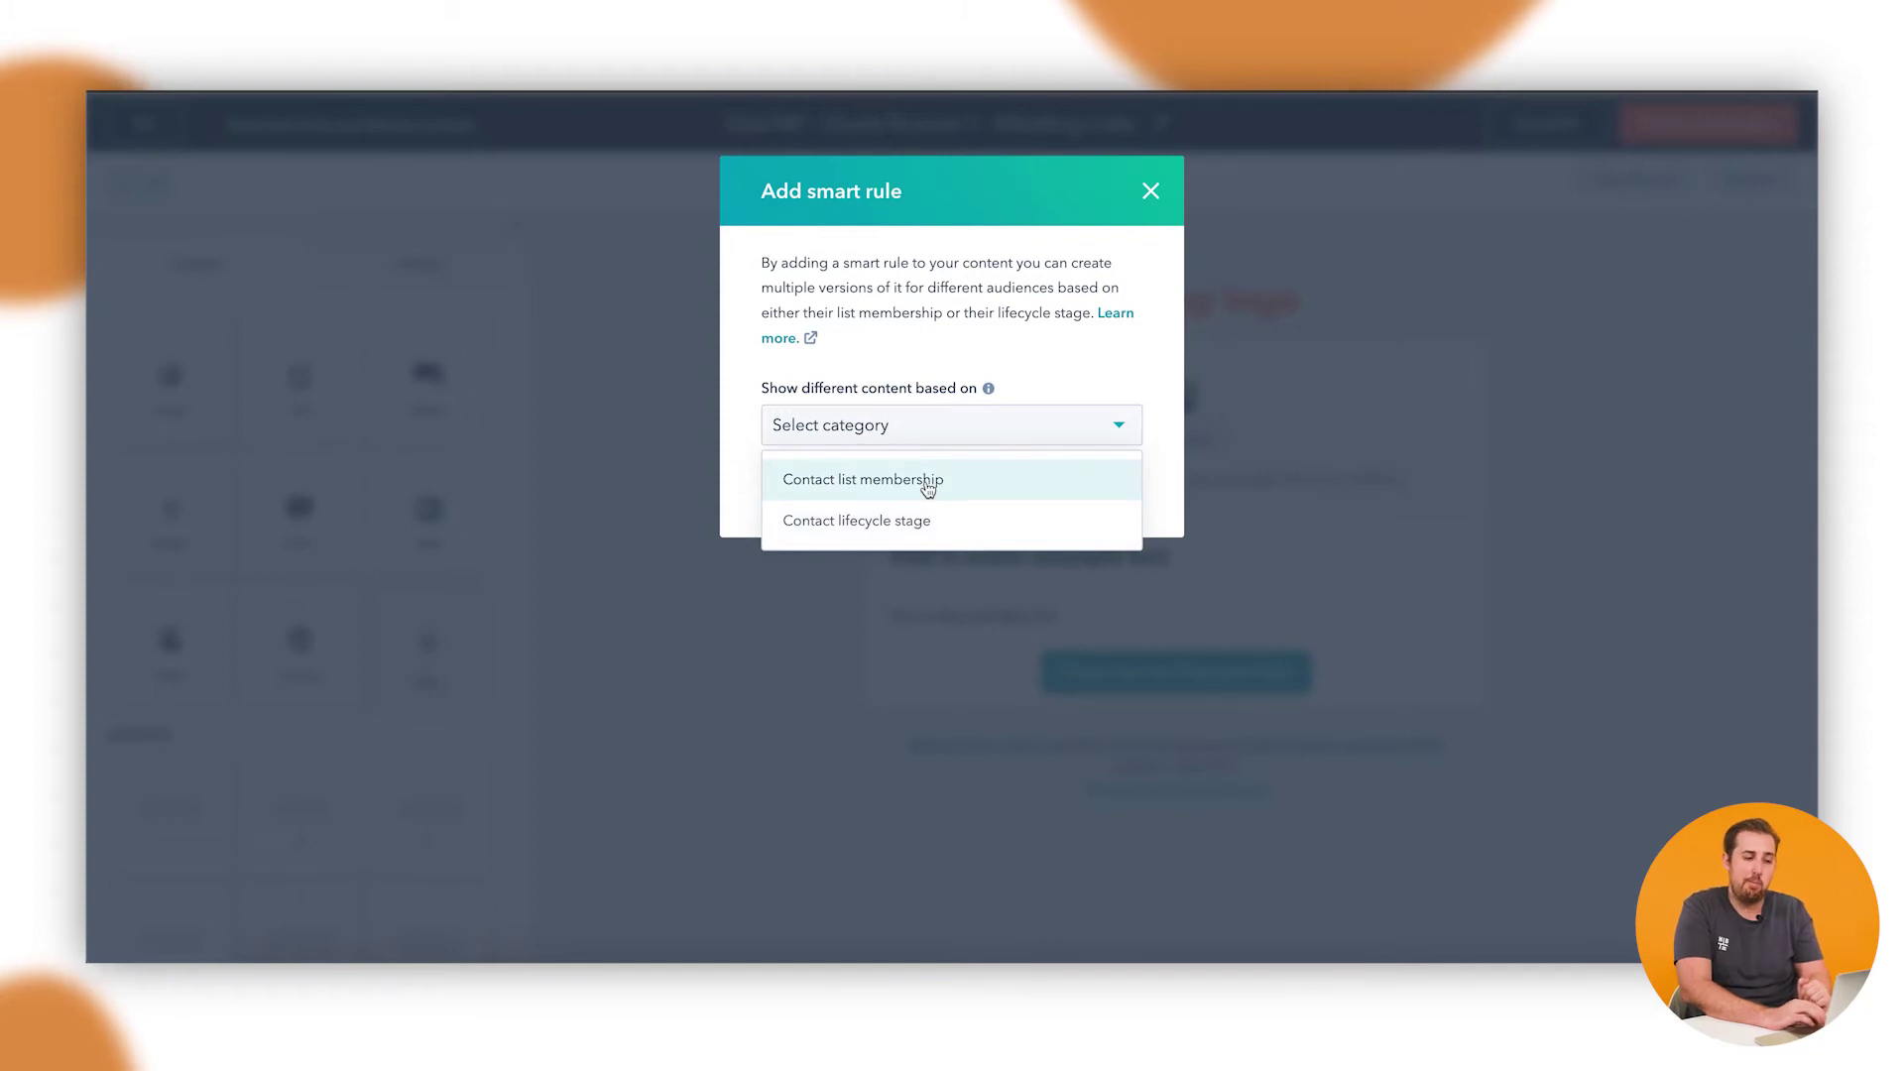
{"action": "left_click", "coordinate": [927, 482]}
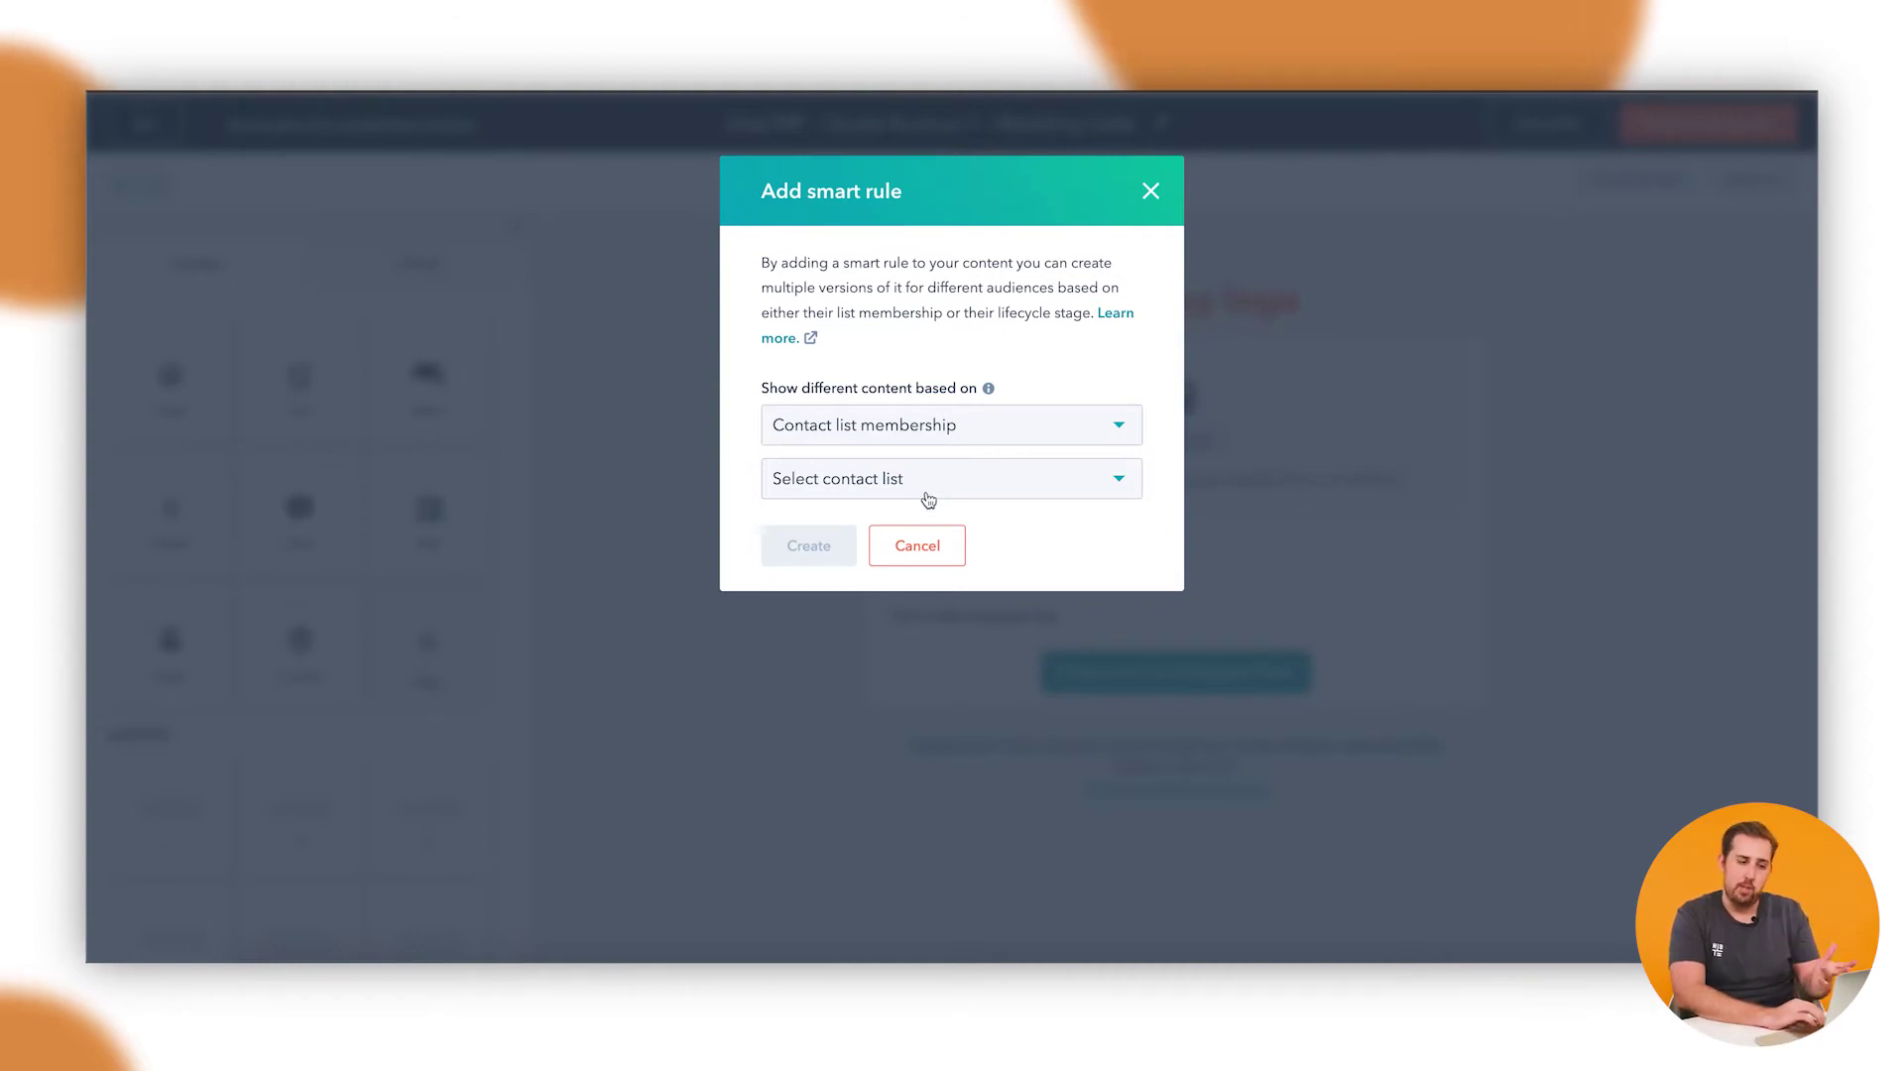
{"action": "left_click", "coordinate": [919, 491]}
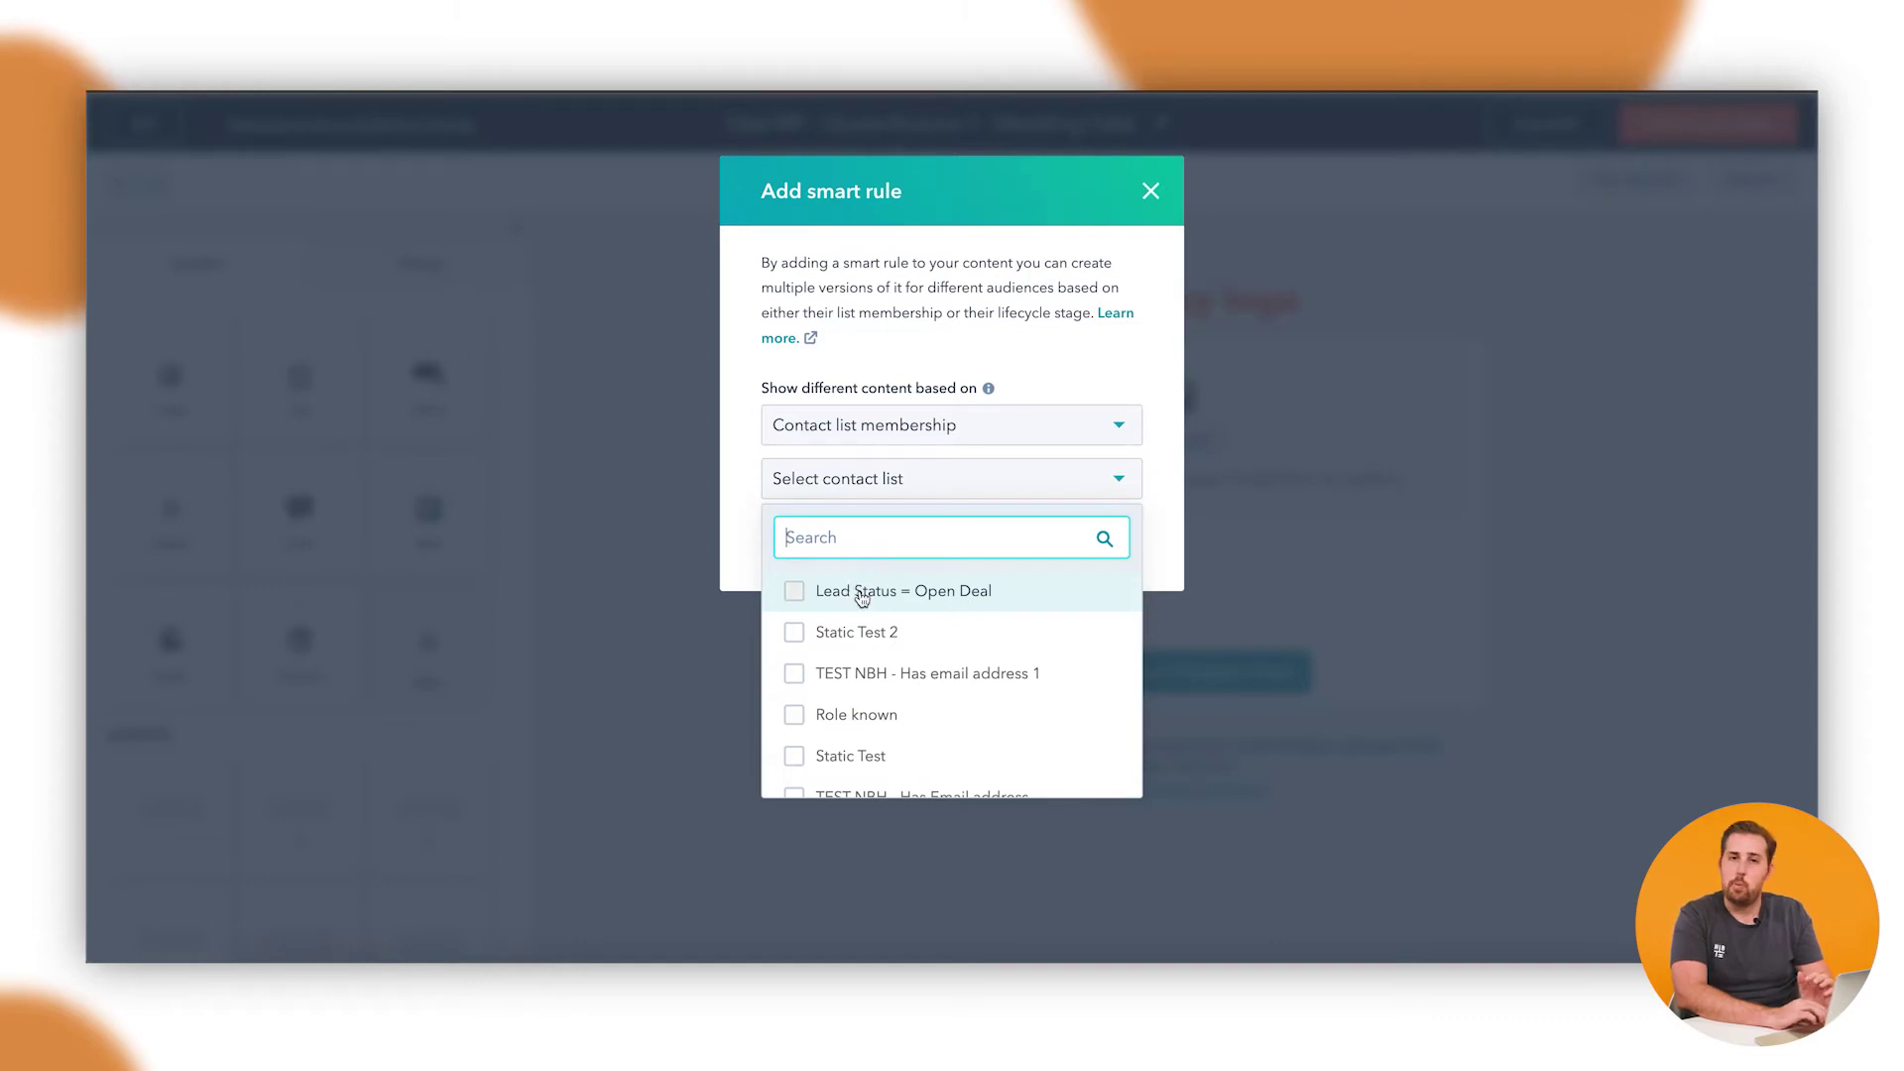
{"action": "left_click", "coordinate": [820, 599]}
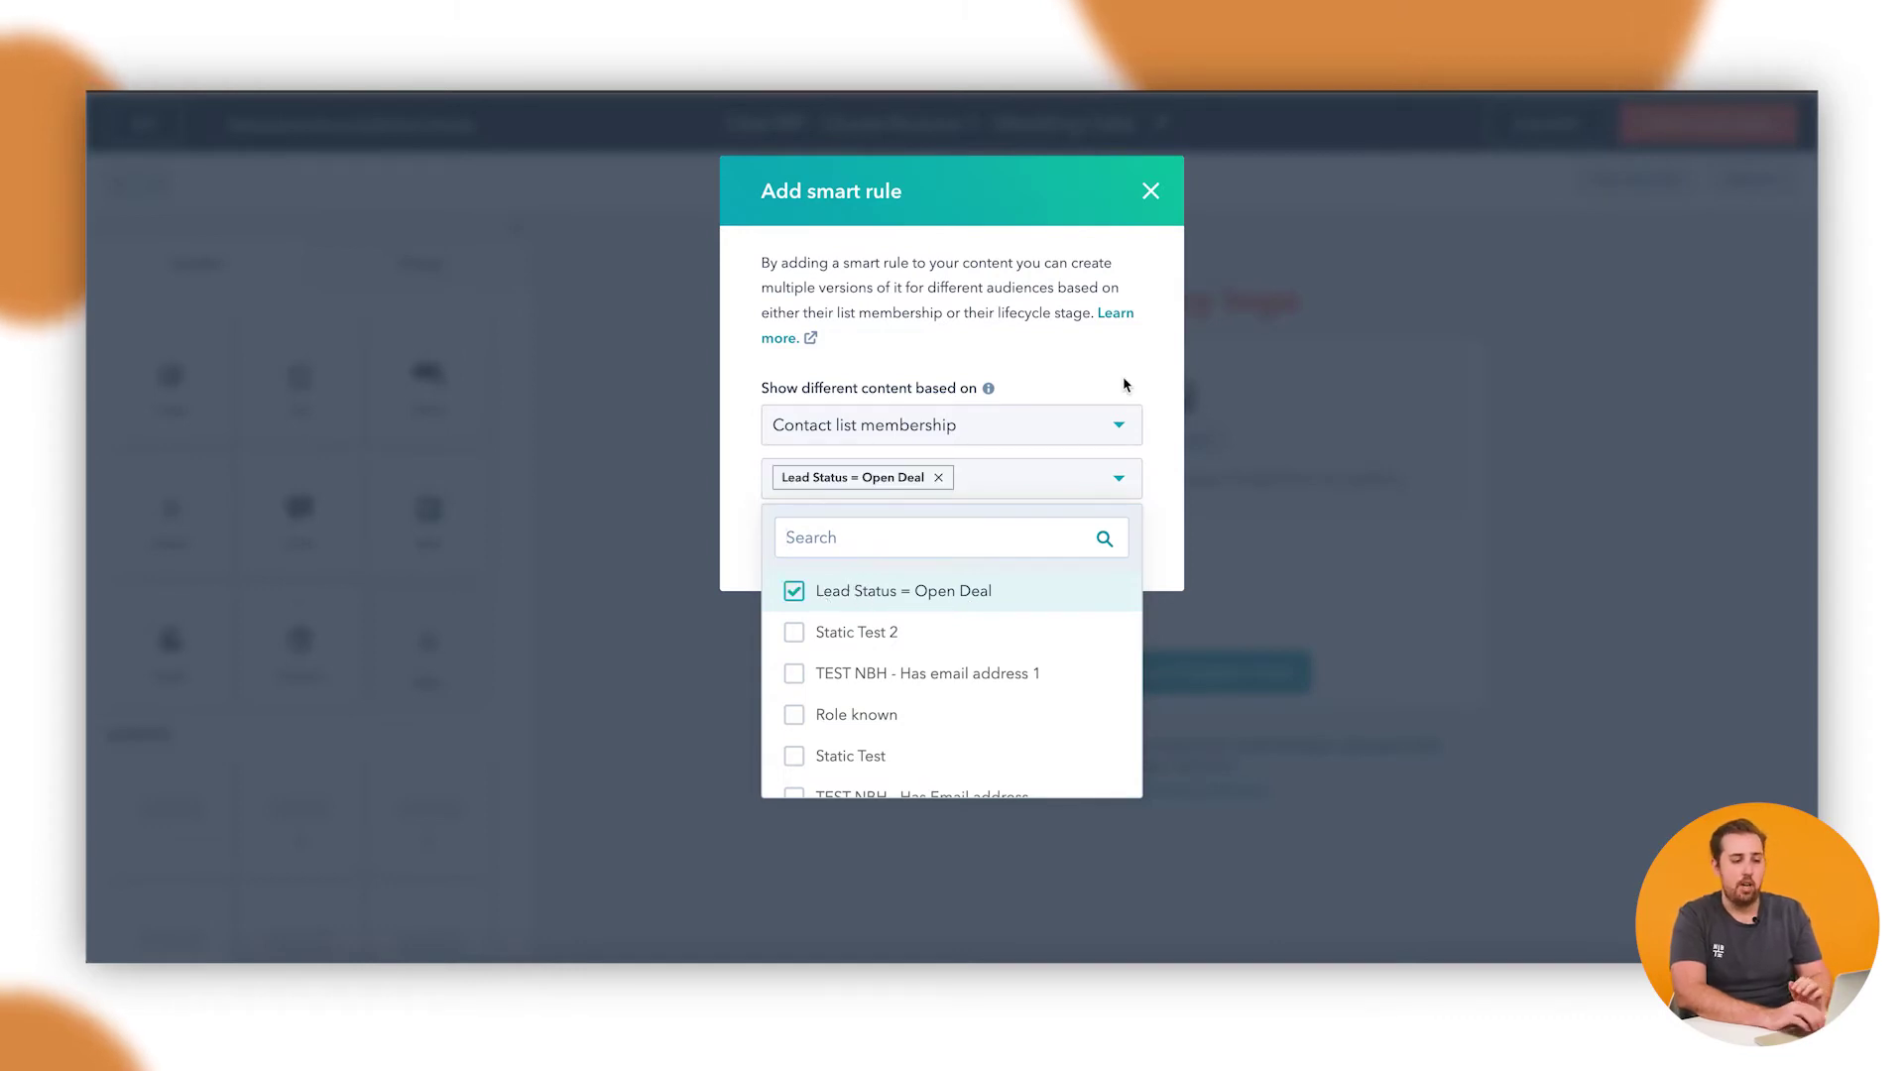
{"action": "left_click", "coordinate": [1065, 427]}
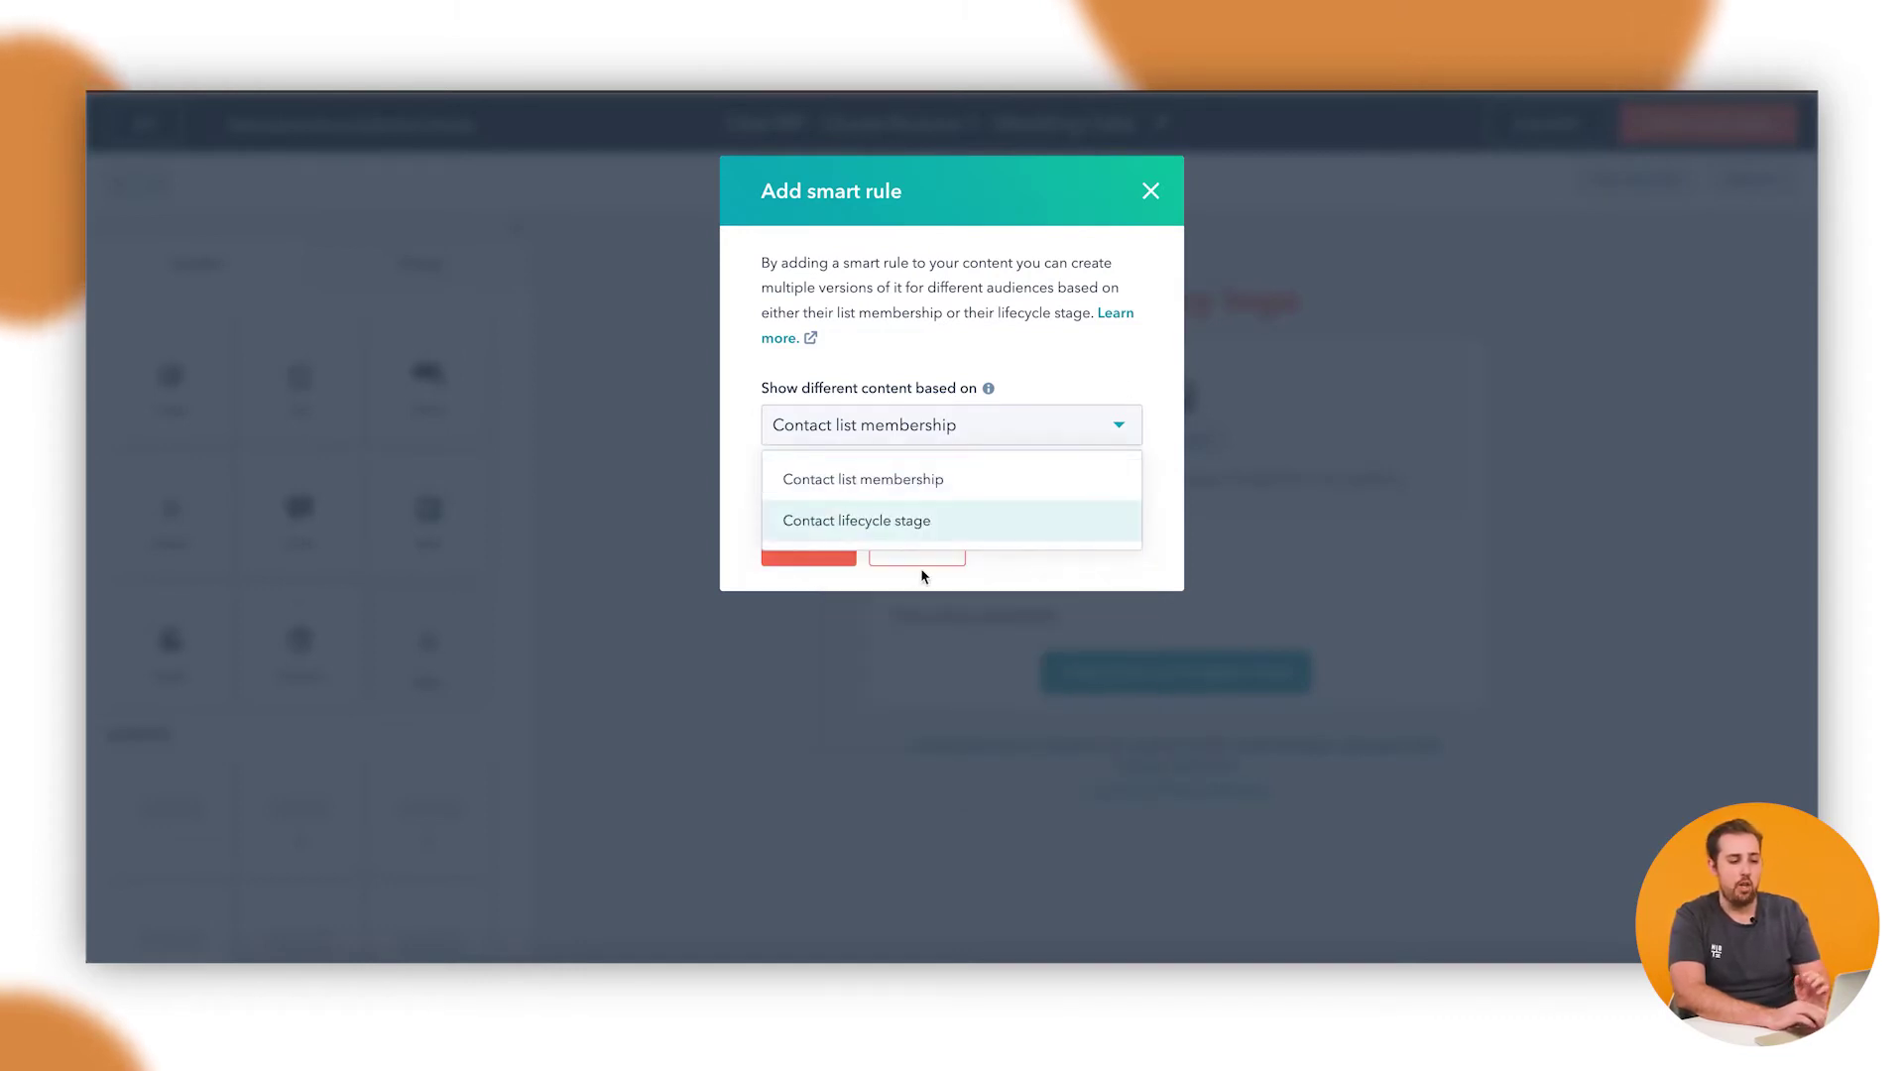
{"action": "left_click", "coordinate": [918, 288]}
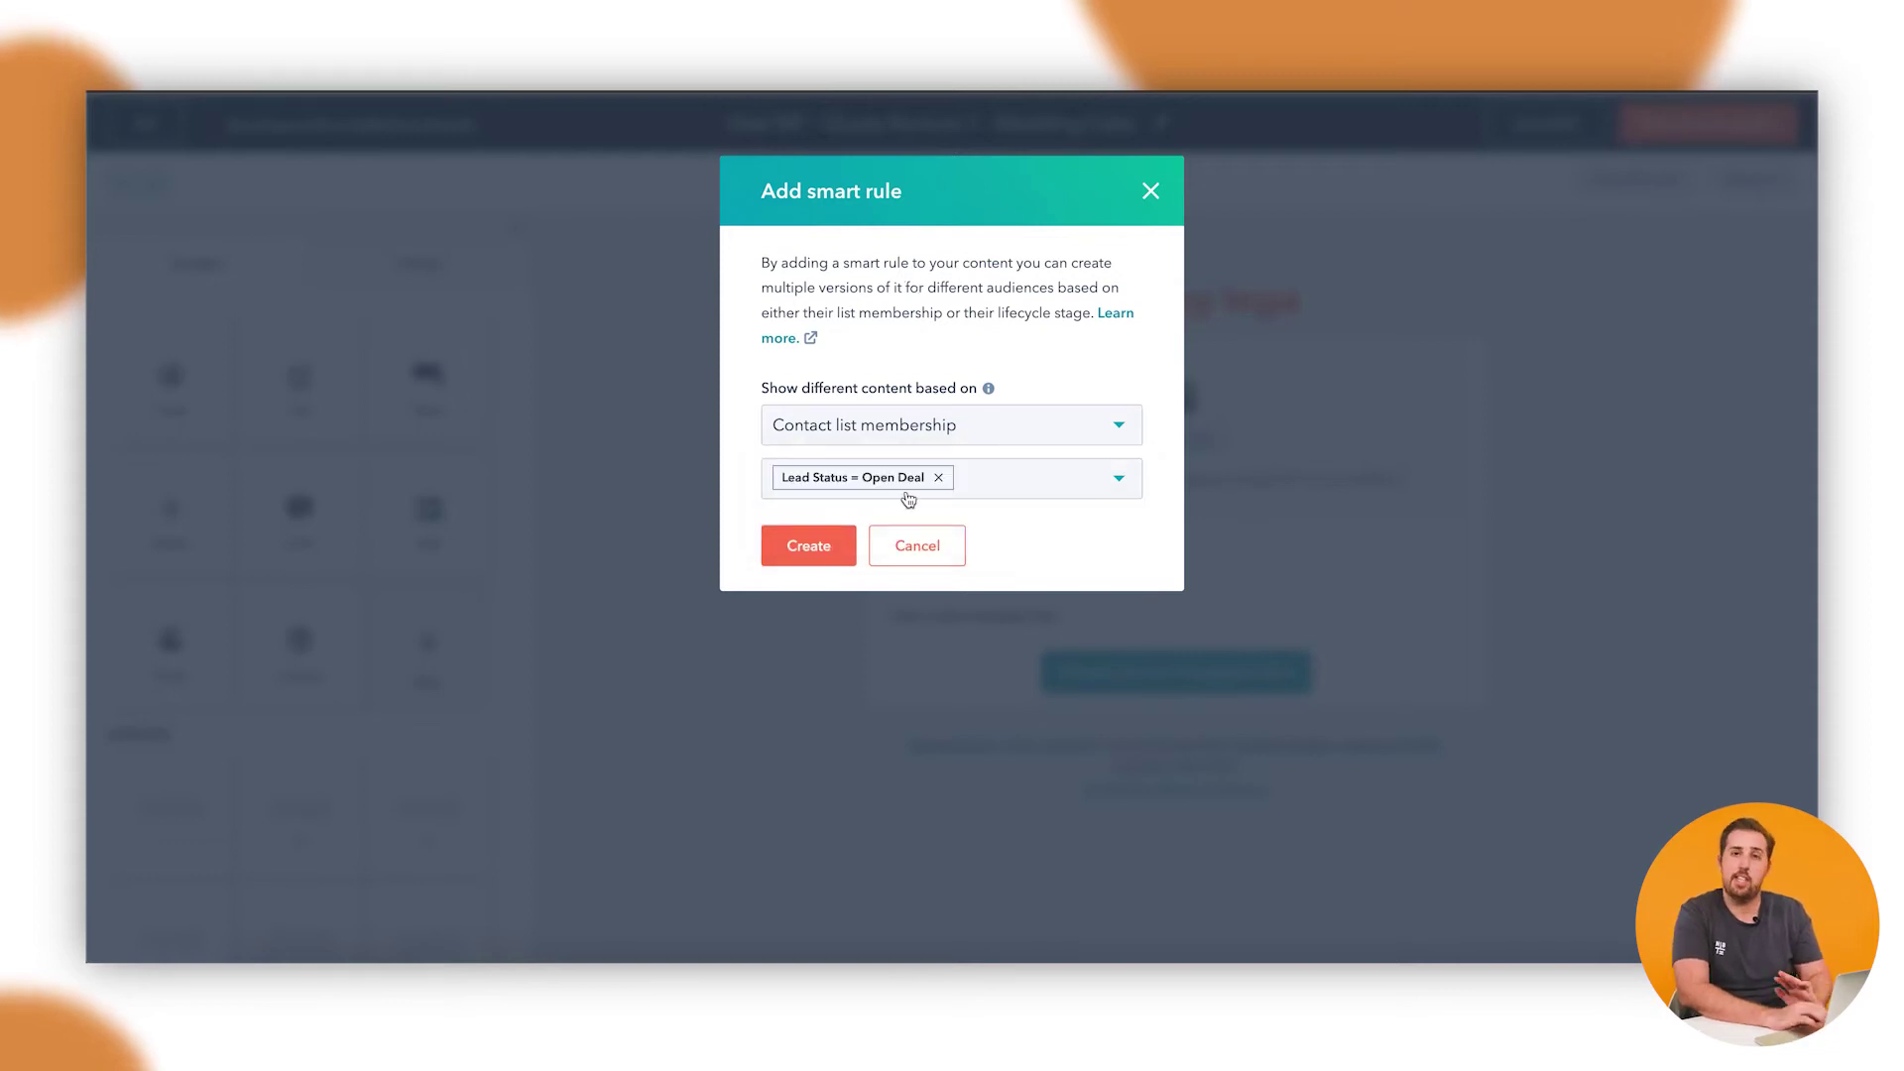
Step: Create the image smart rule and insert the stacked jars photo as the Default image
{"action": "left_click", "coordinate": [807, 547]}
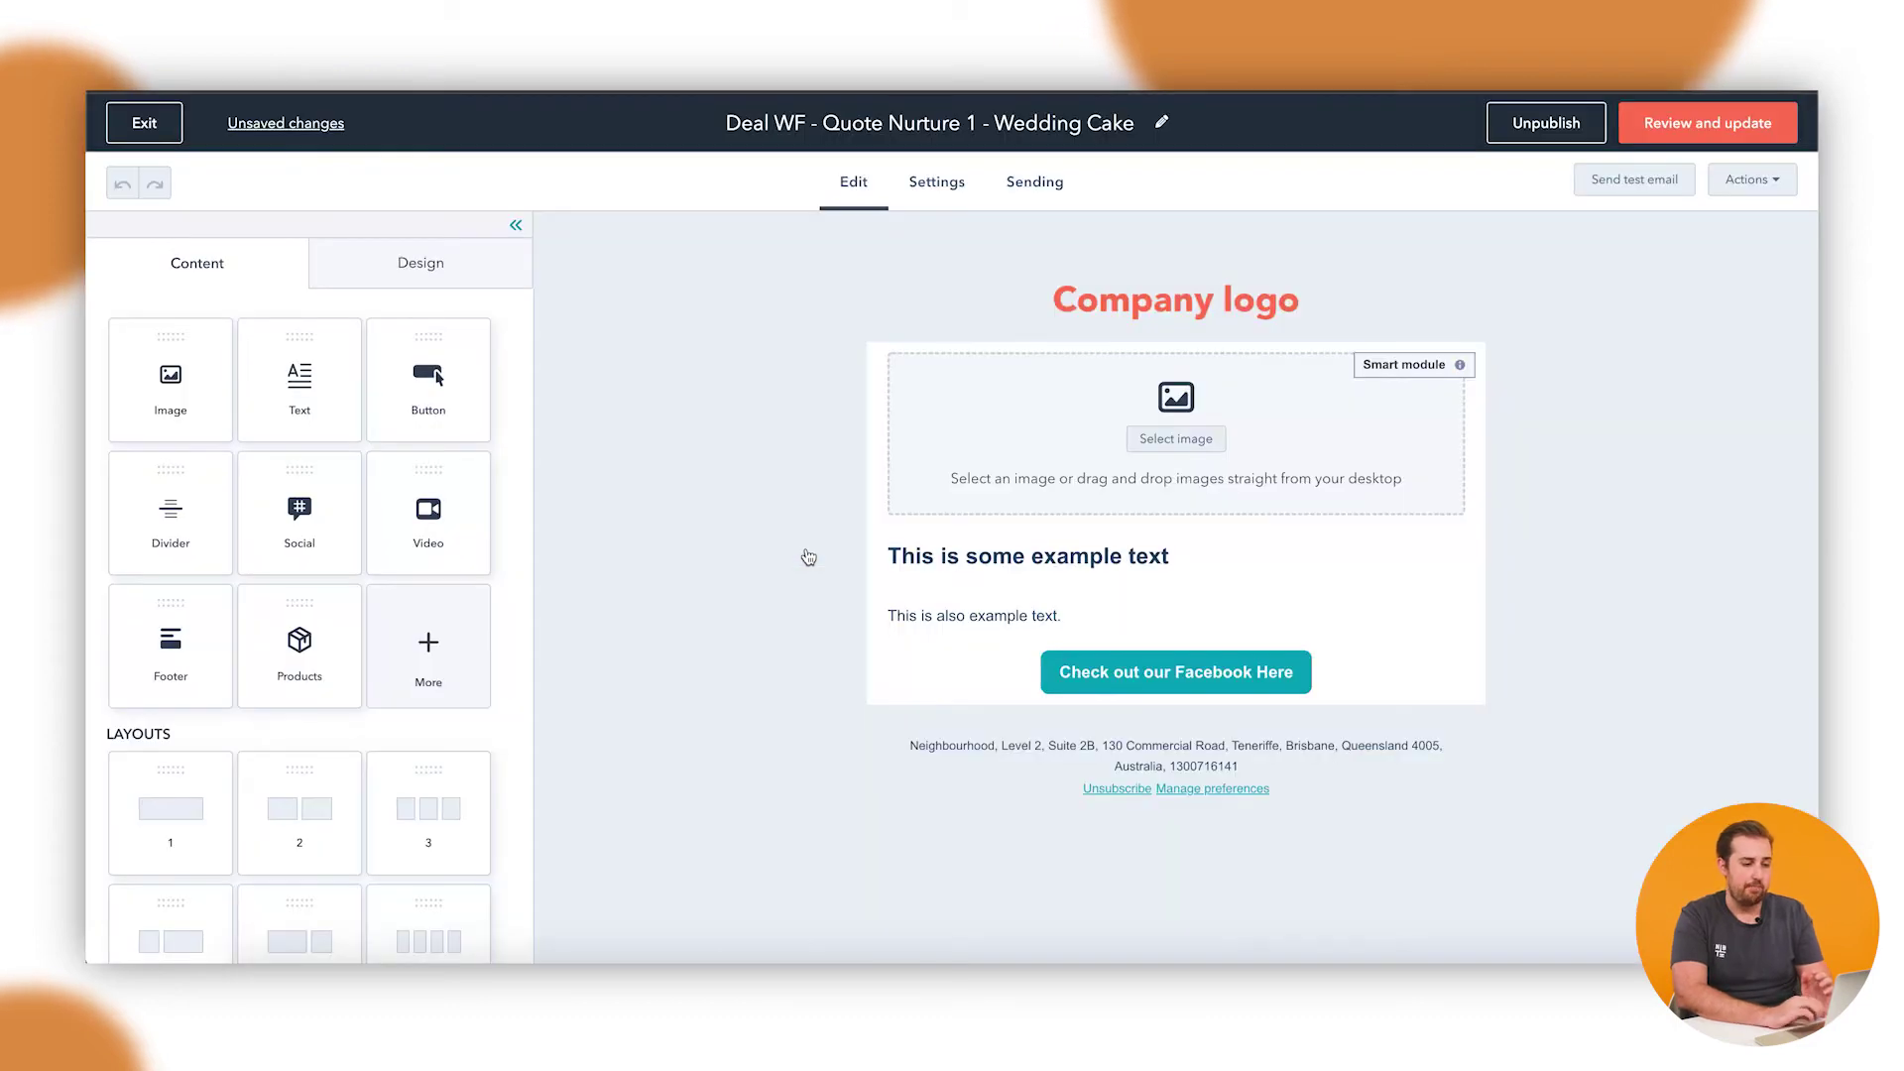
{"action": "left_click", "coordinate": [1016, 434]}
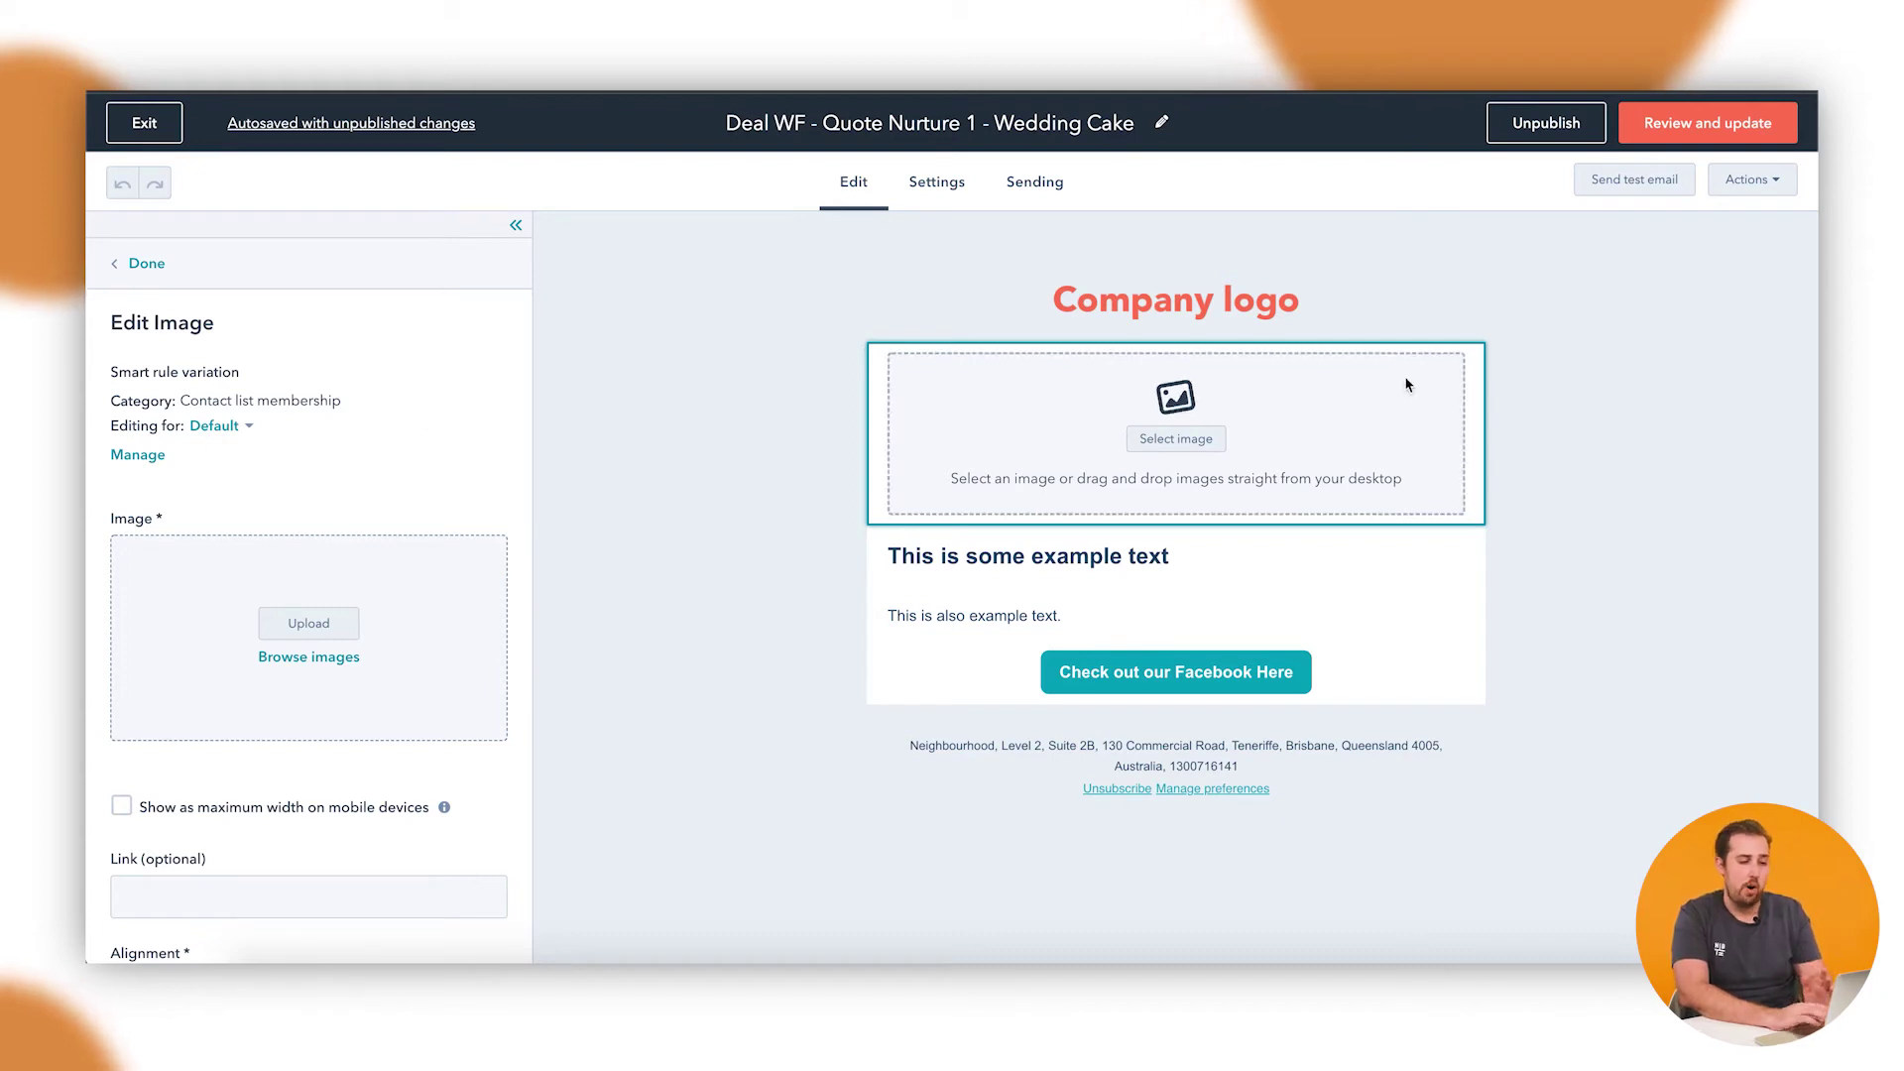
{"action": "left_click", "coordinate": [319, 636]}
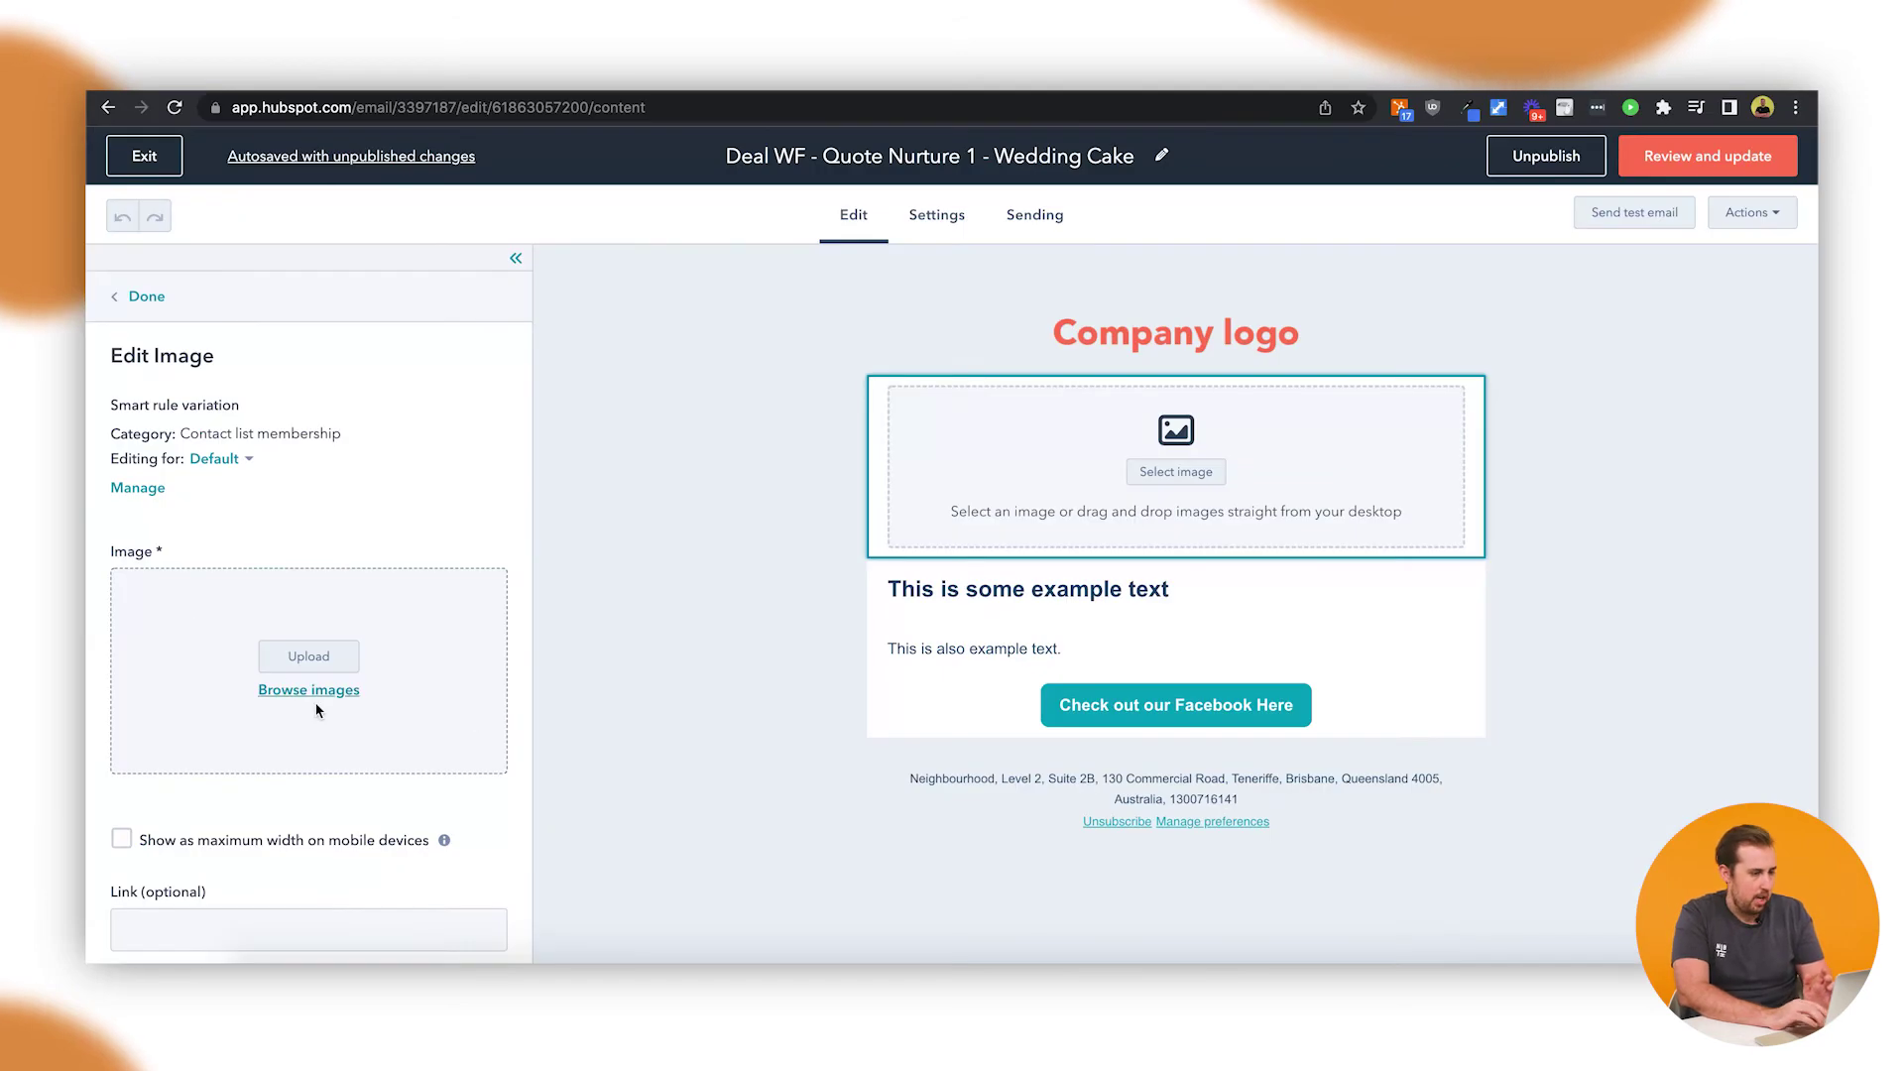
{"action": "left_click", "coordinate": [1276, 433]}
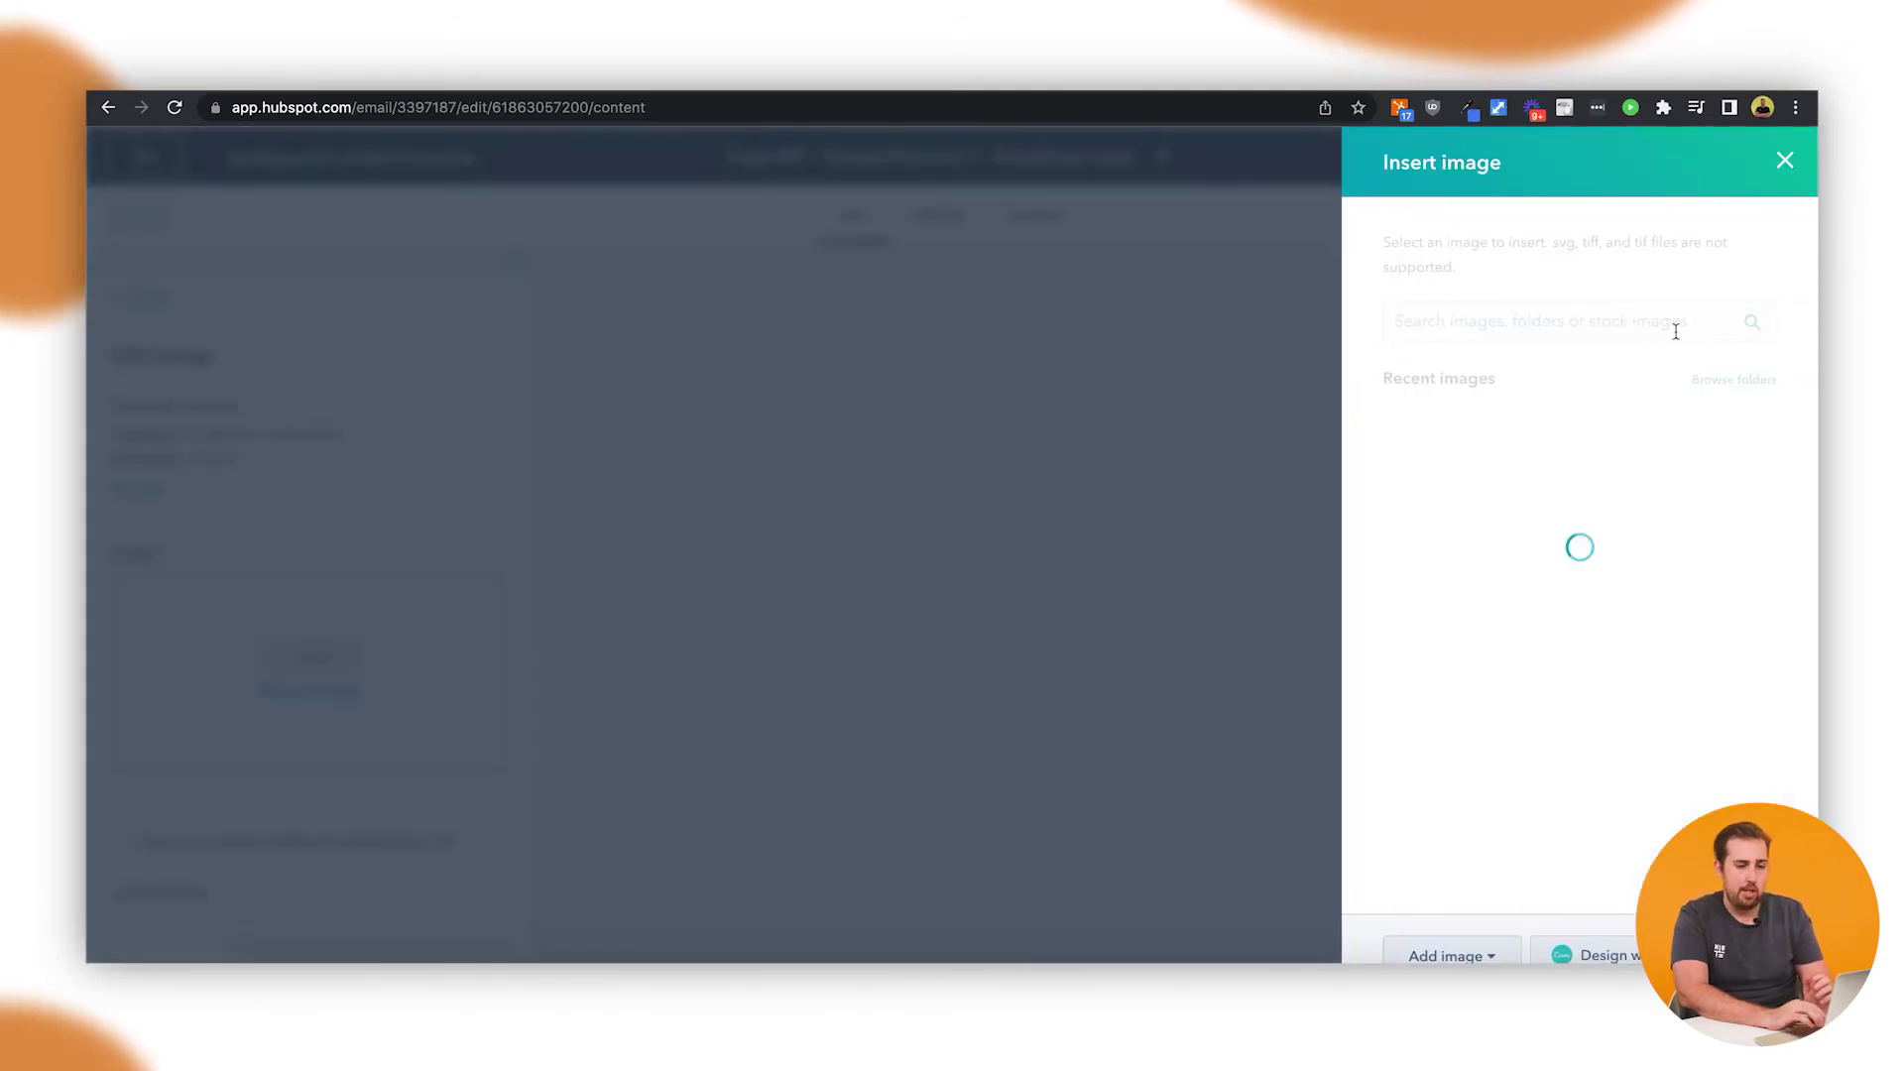
{"action": "left_click", "coordinate": [1445, 449]}
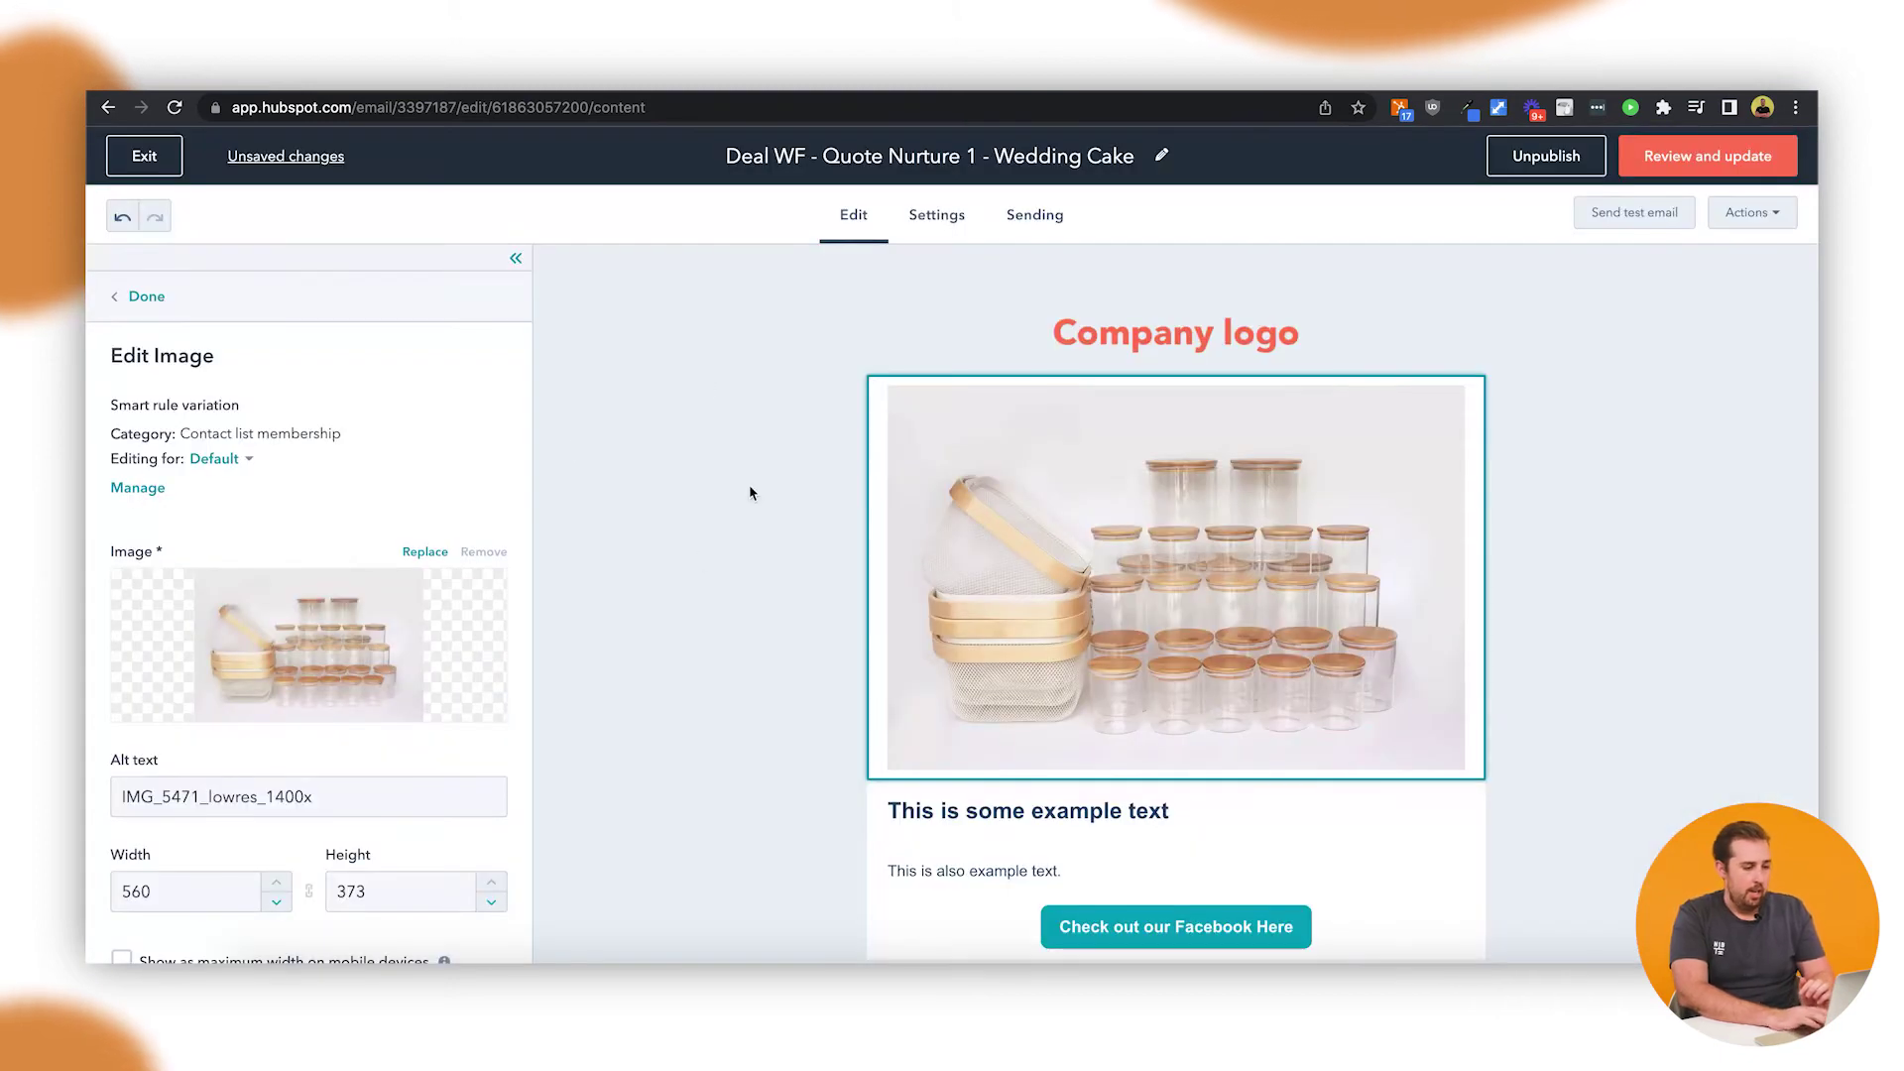
Step: Give the Lead Status = Open Deal version the single-jar photo, then return to Default
{"action": "left_click", "coordinate": [214, 459]}
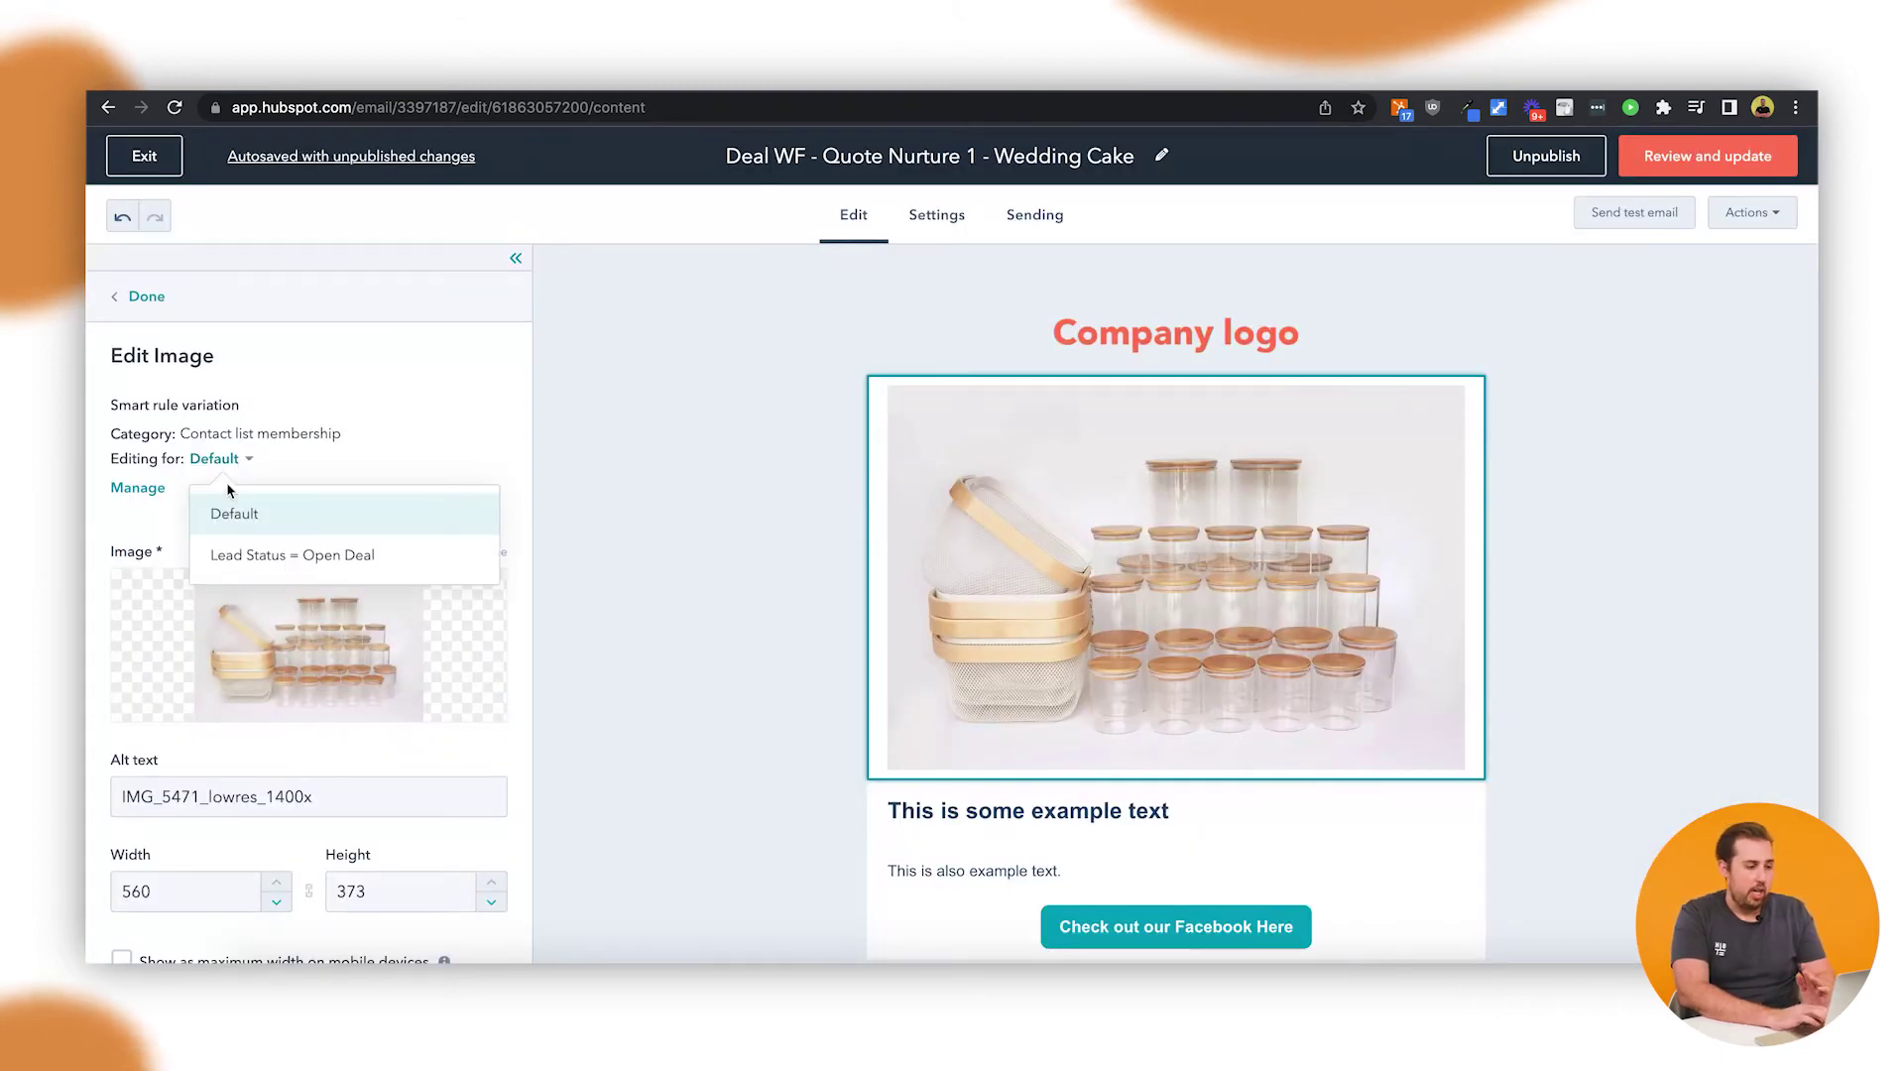
{"action": "left_click", "coordinate": [260, 555]}
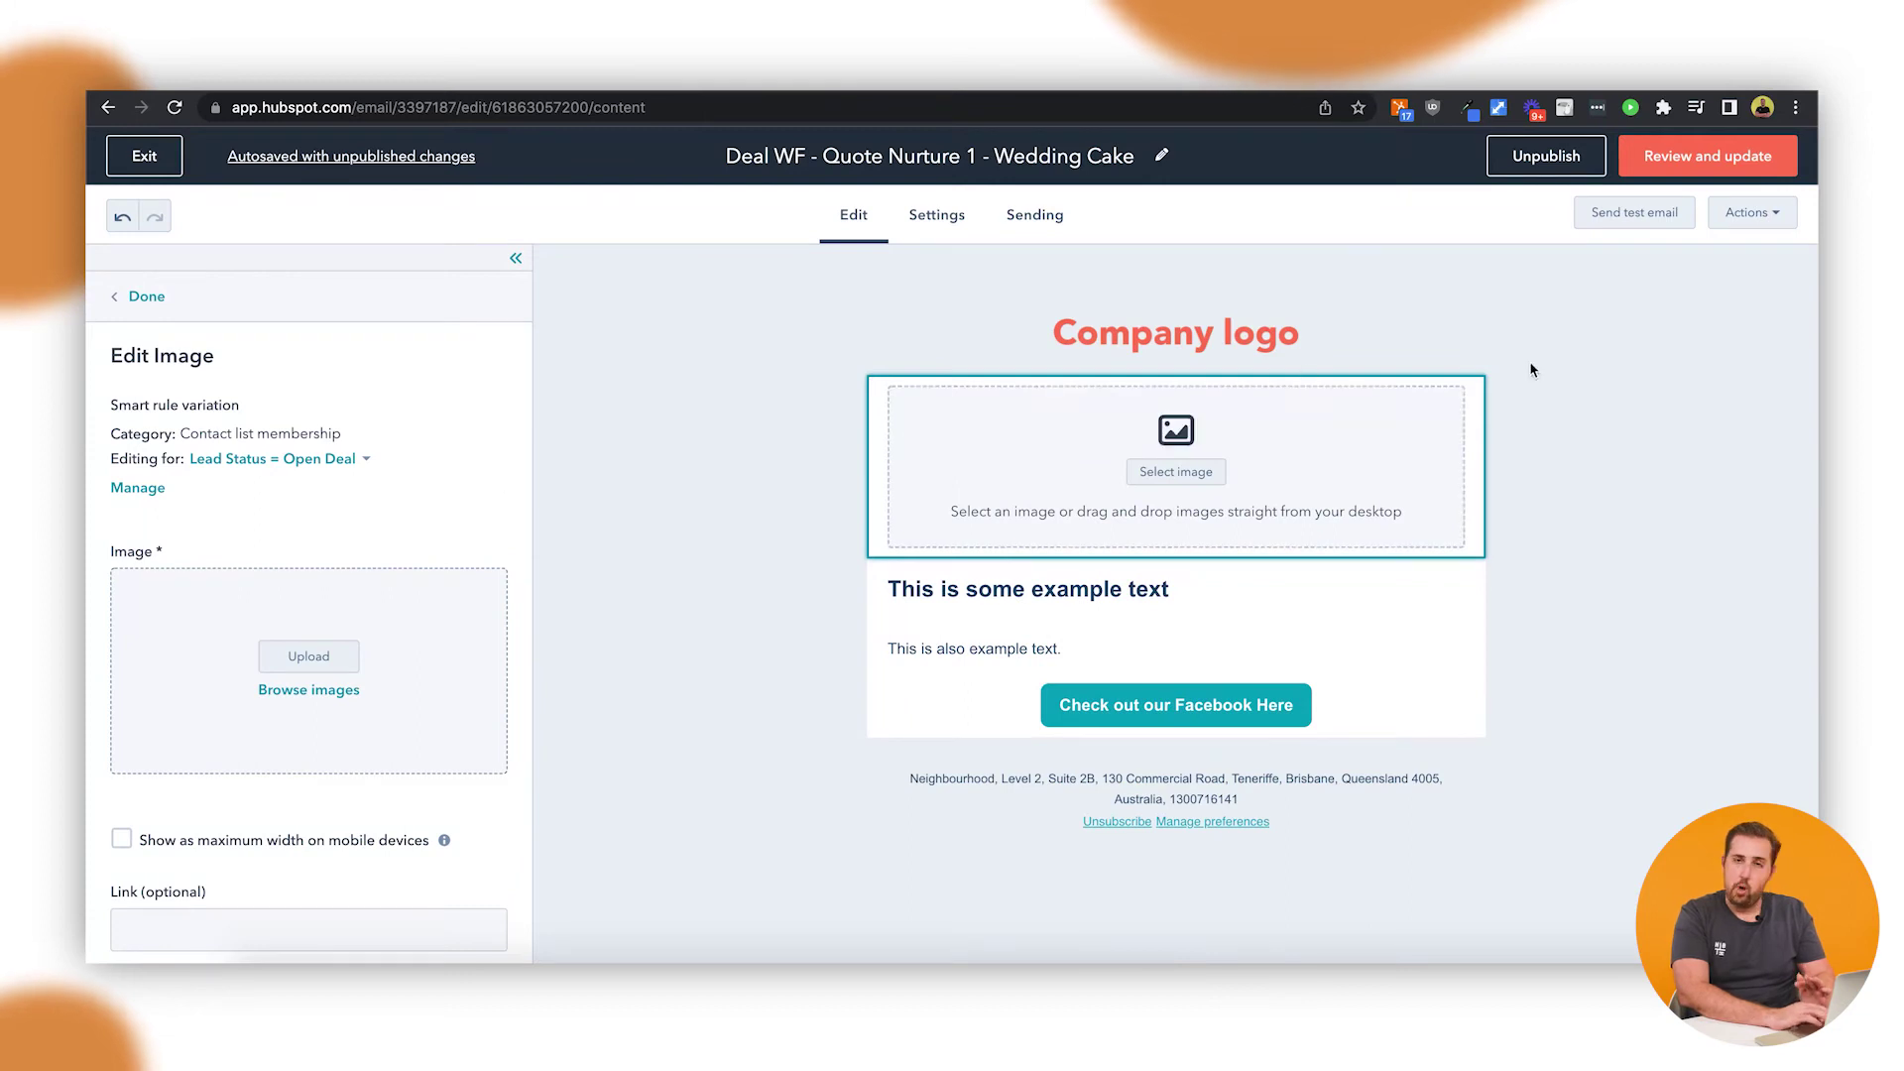
{"action": "left_click", "coordinate": [302, 691]}
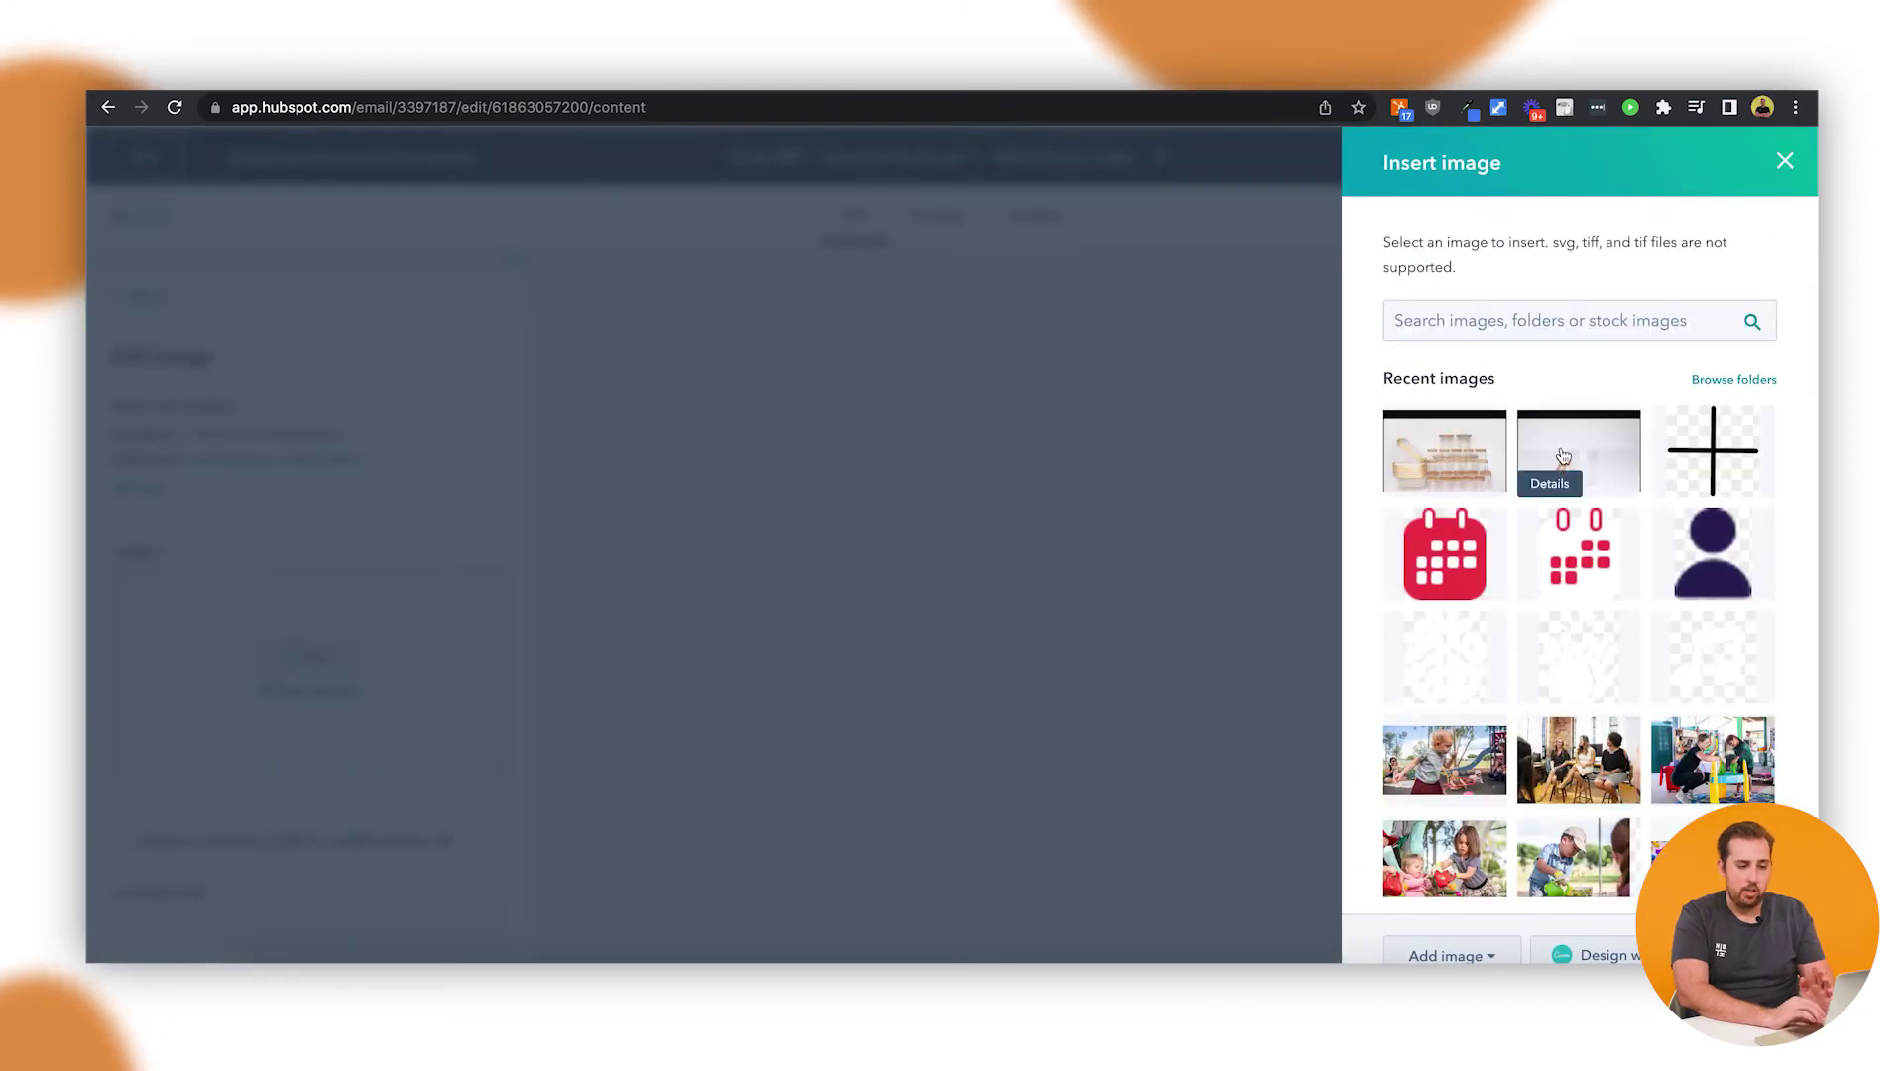
{"action": "left_click", "coordinate": [1564, 457]}
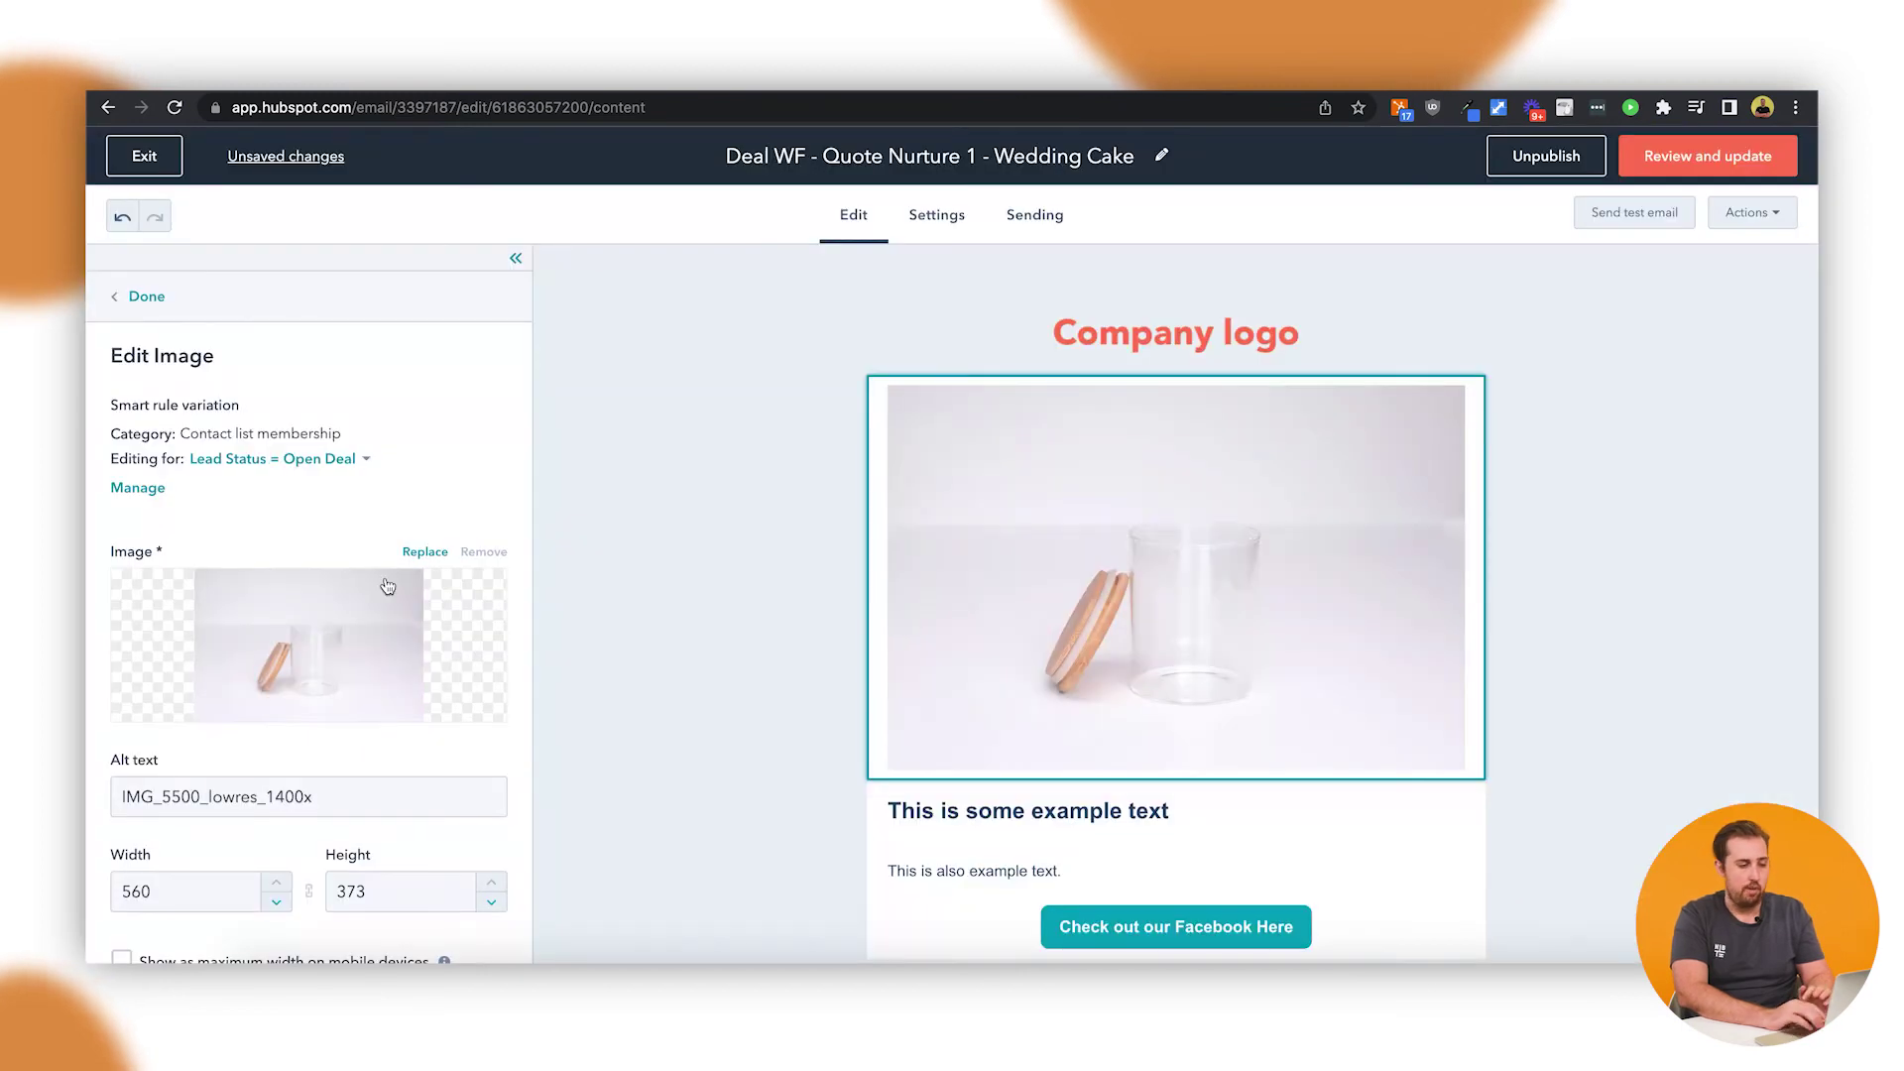
{"action": "left_click", "coordinate": [306, 474]}
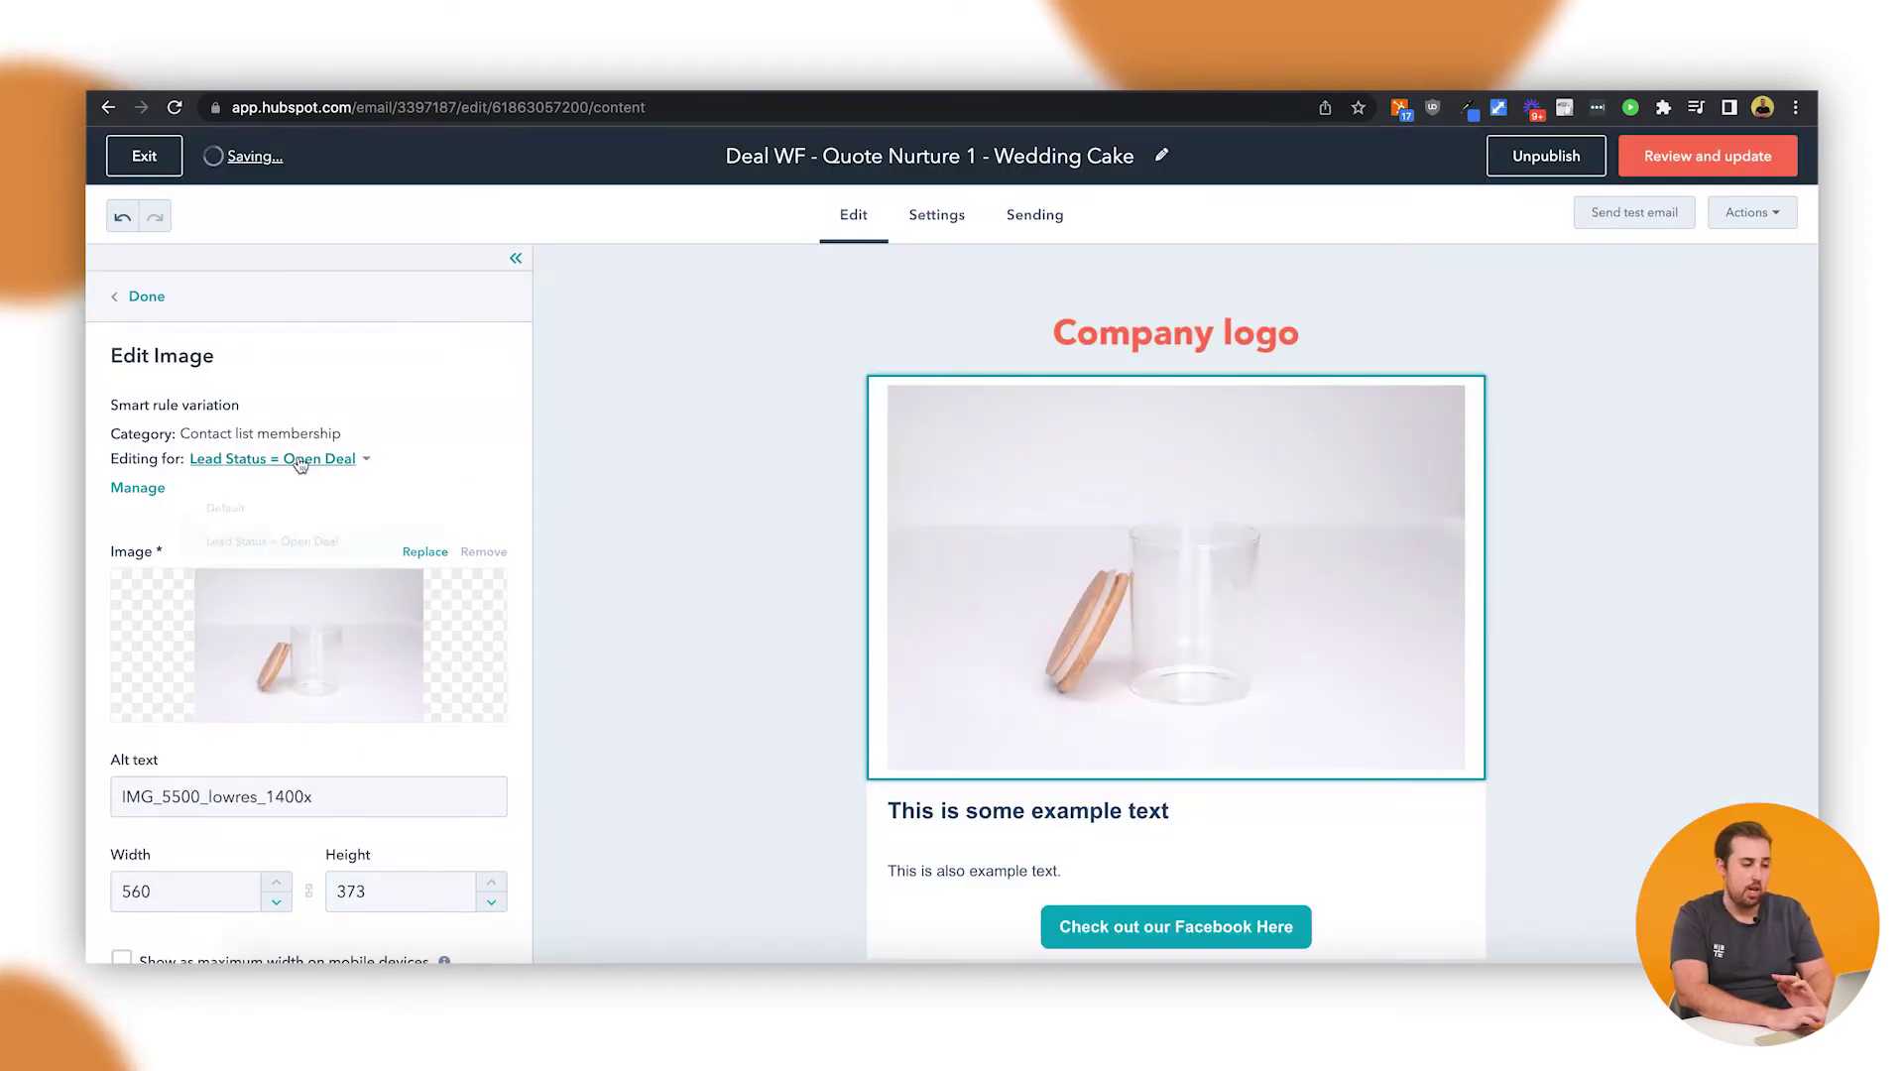
{"action": "left_click", "coordinate": [303, 524]}
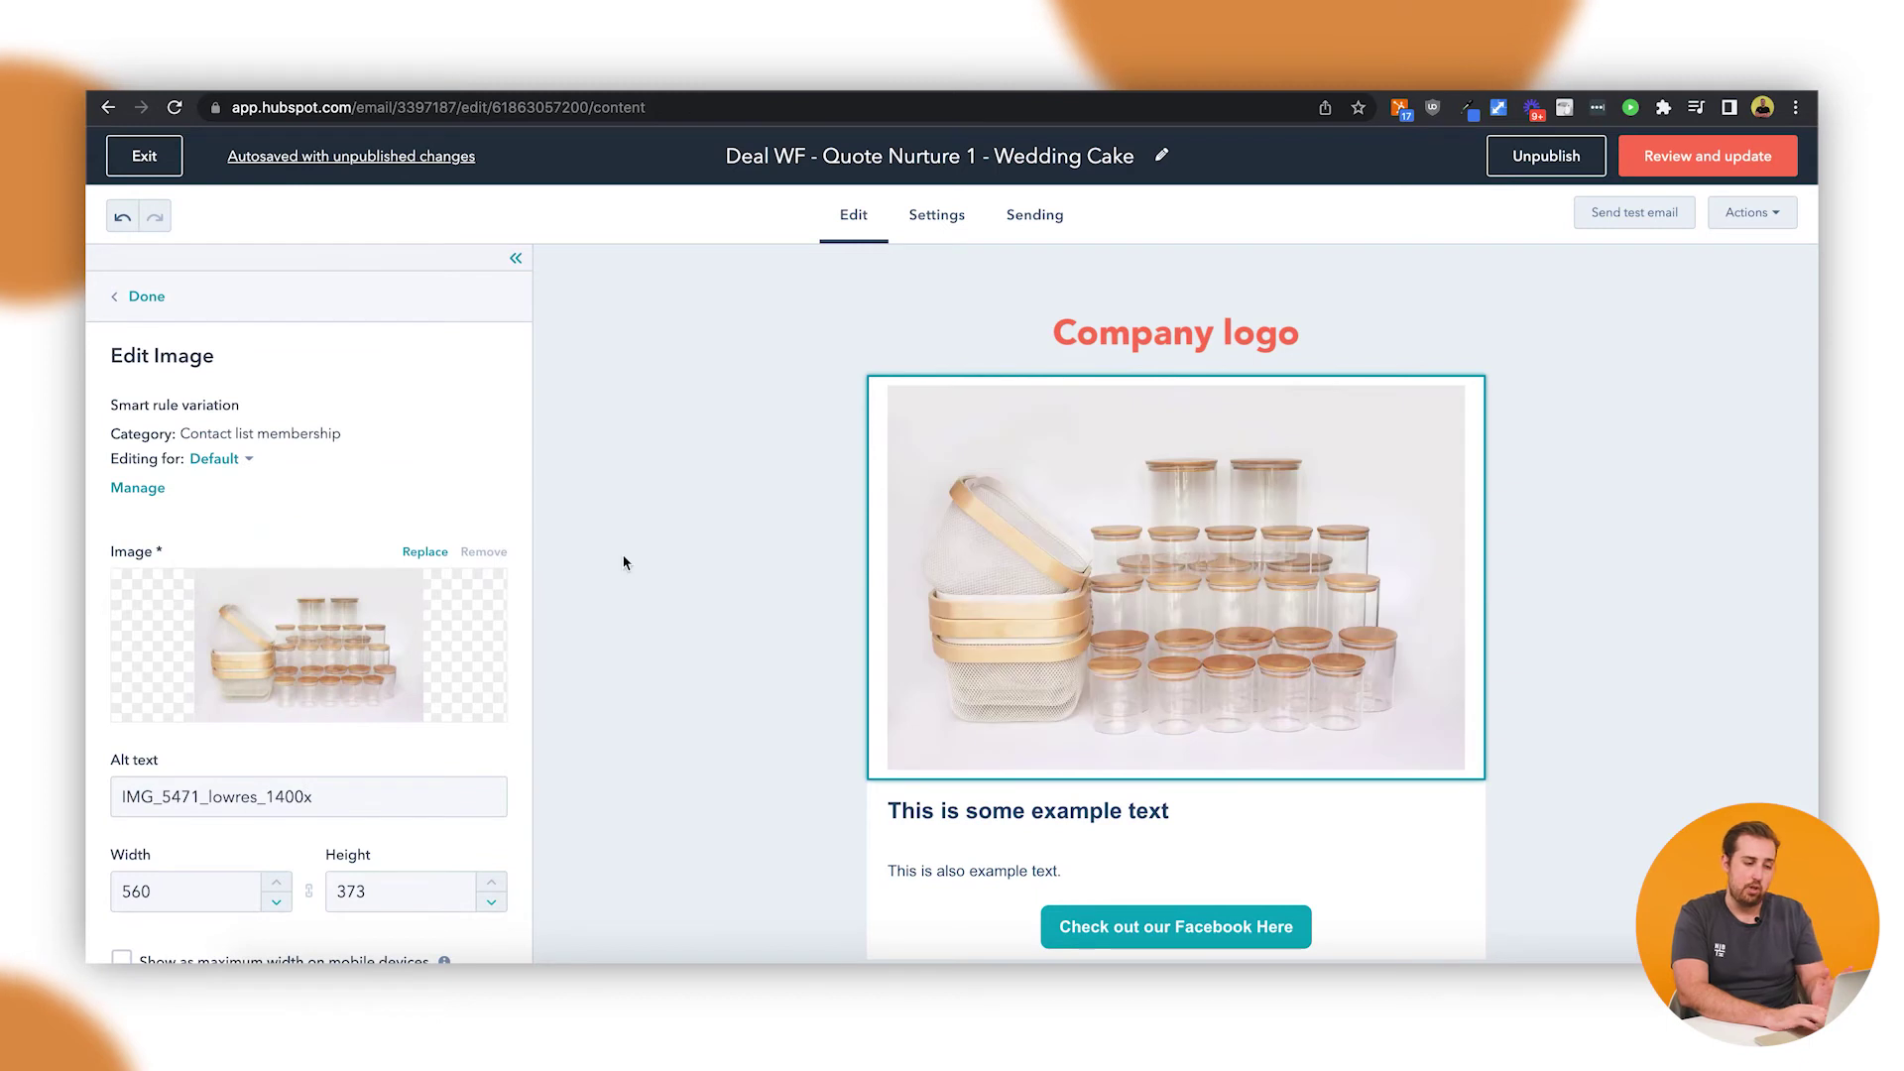
{"action": "scroll", "coordinate": [1172, 713], "scroll_direction": "down", "scroll_amount": 2}
Step: Add a contact list membership smart rule for Lead Status = Open Deal to the example text module
{"action": "left_click", "coordinate": [1028, 659]}
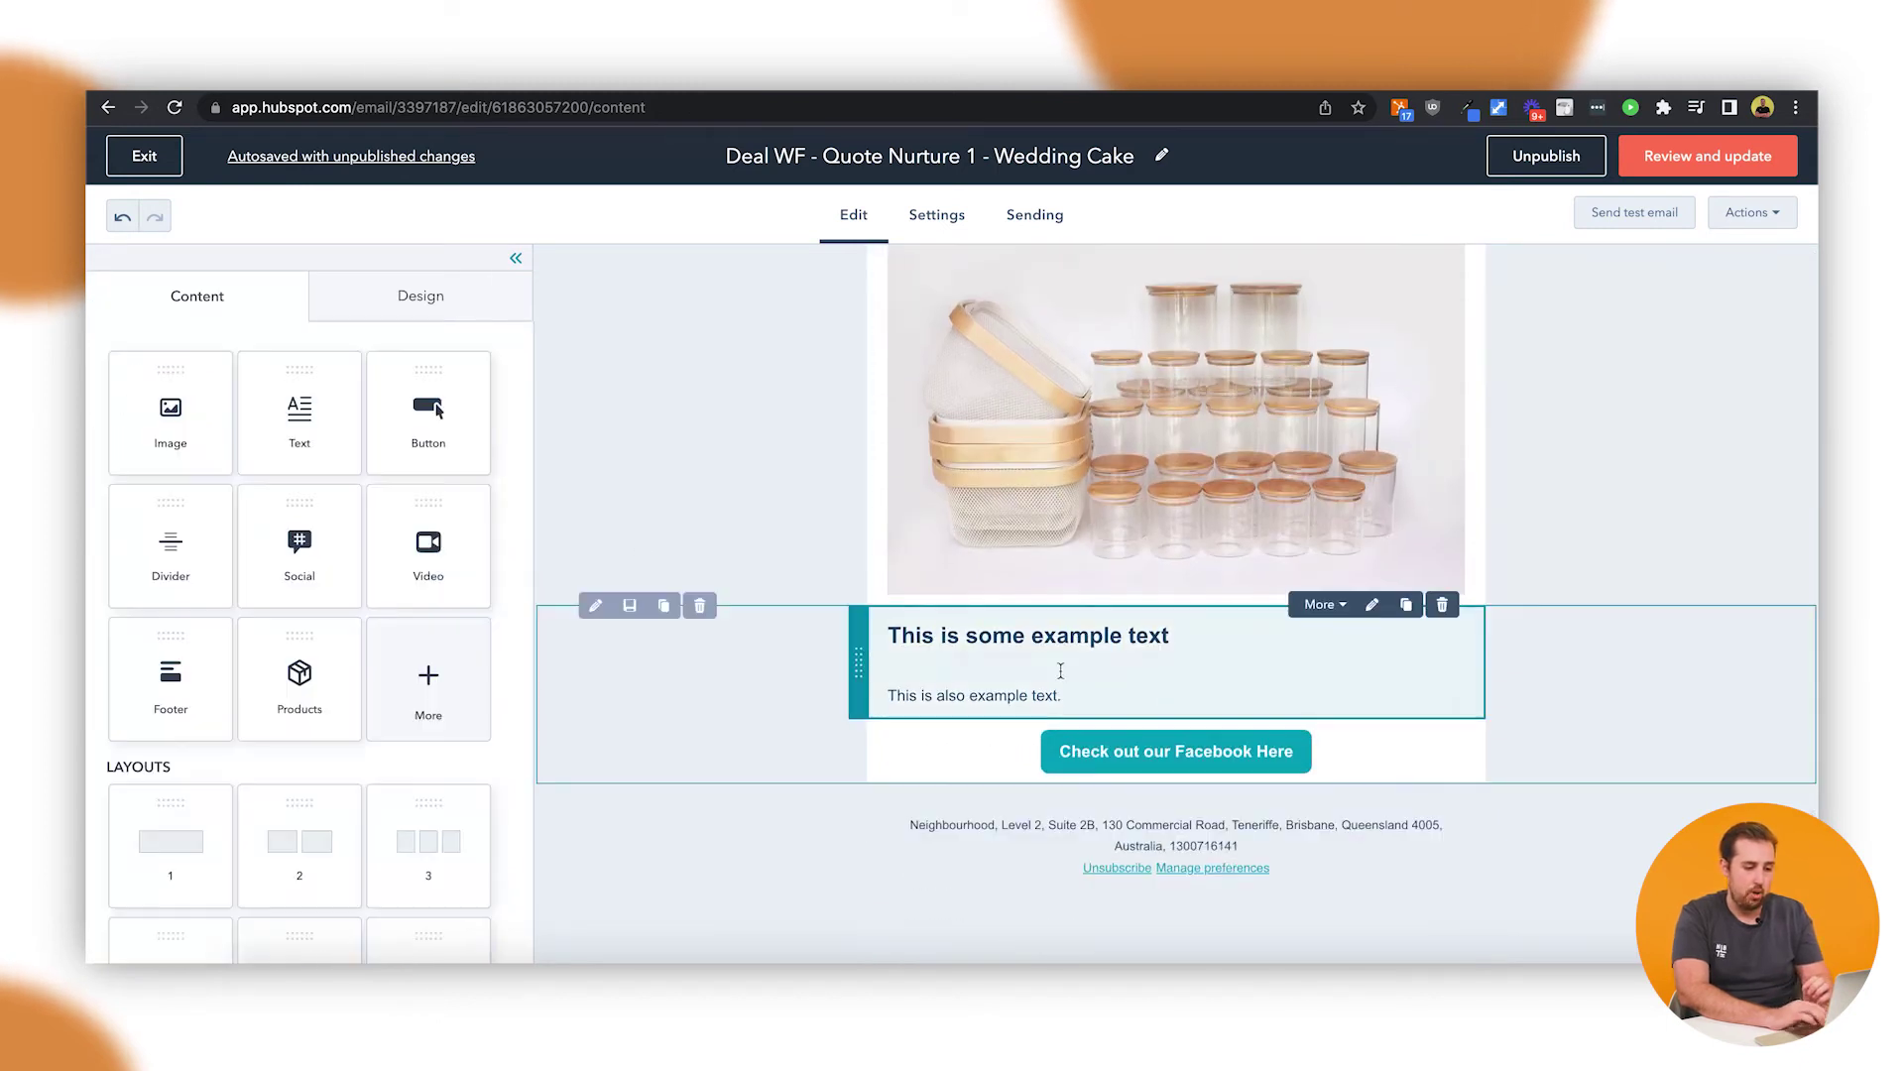
{"action": "left_click", "coordinate": [1522, 601]}
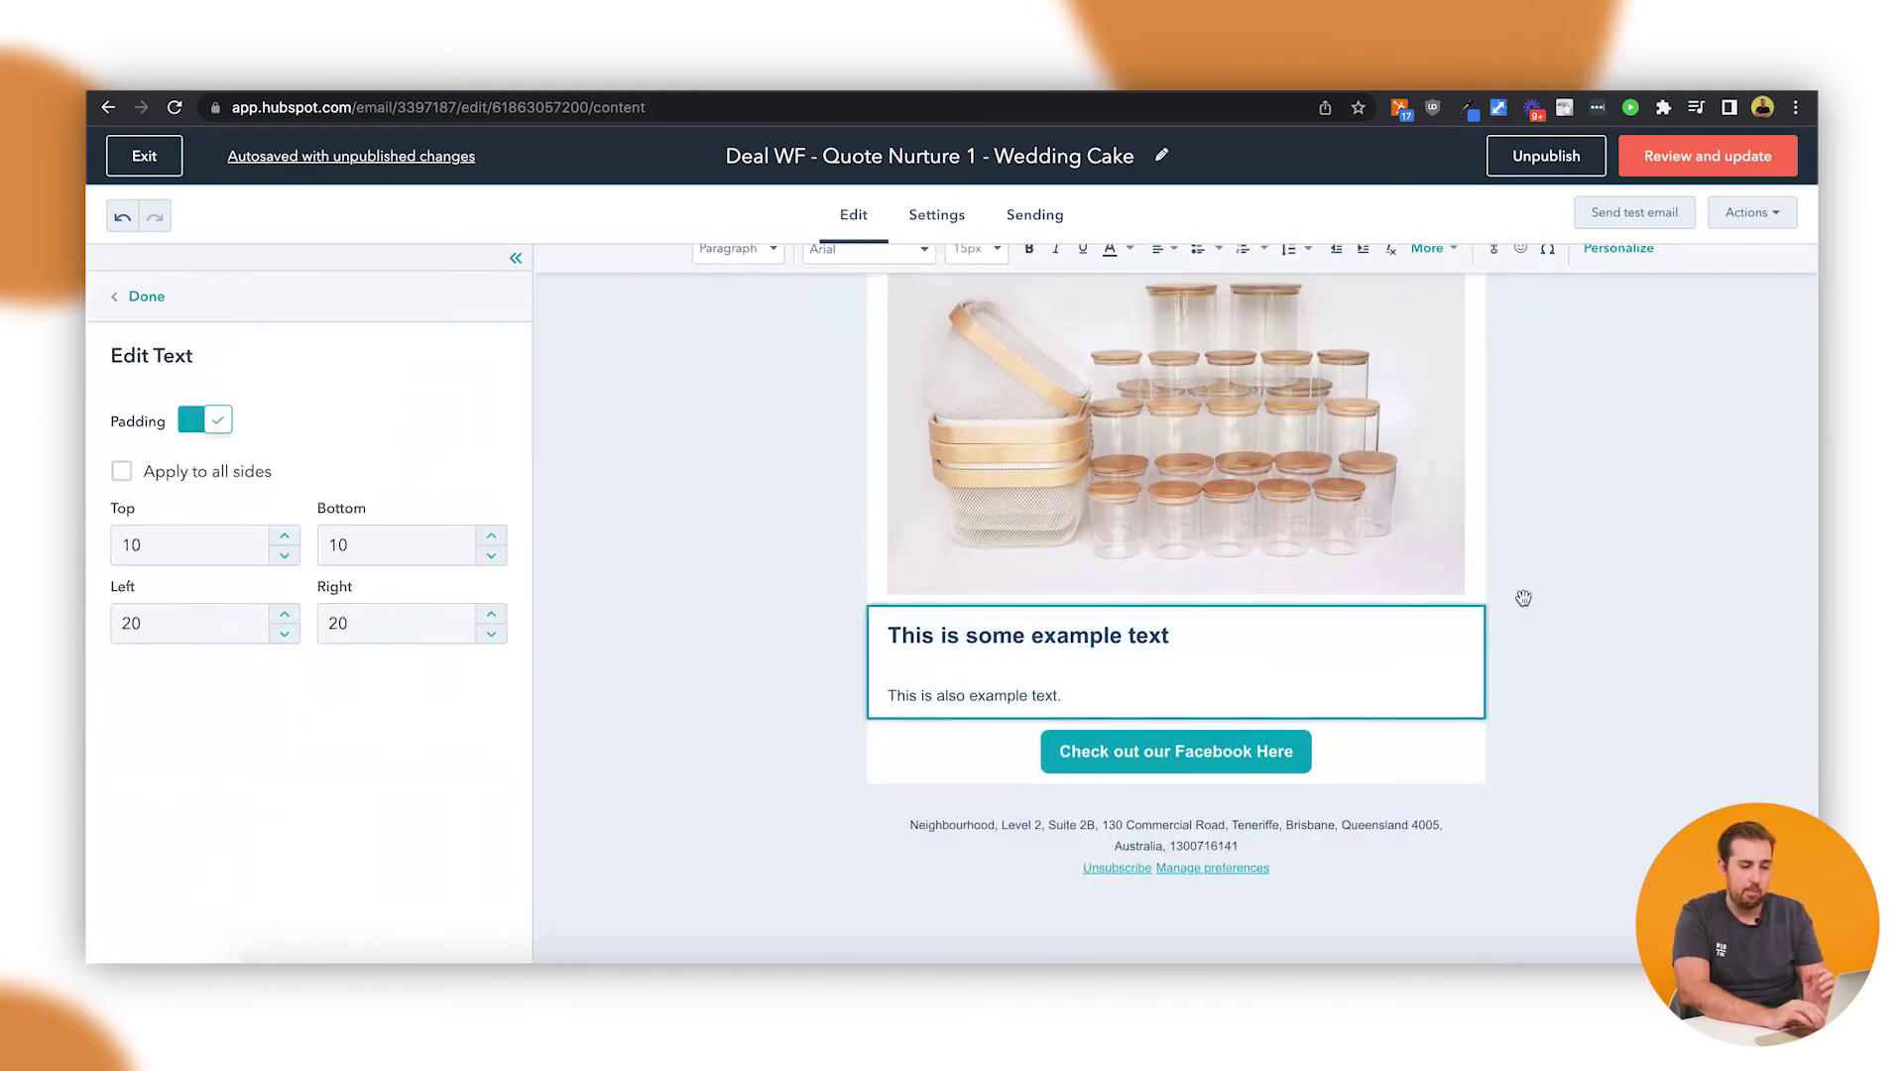
{"action": "left_click", "coordinate": [1337, 608]}
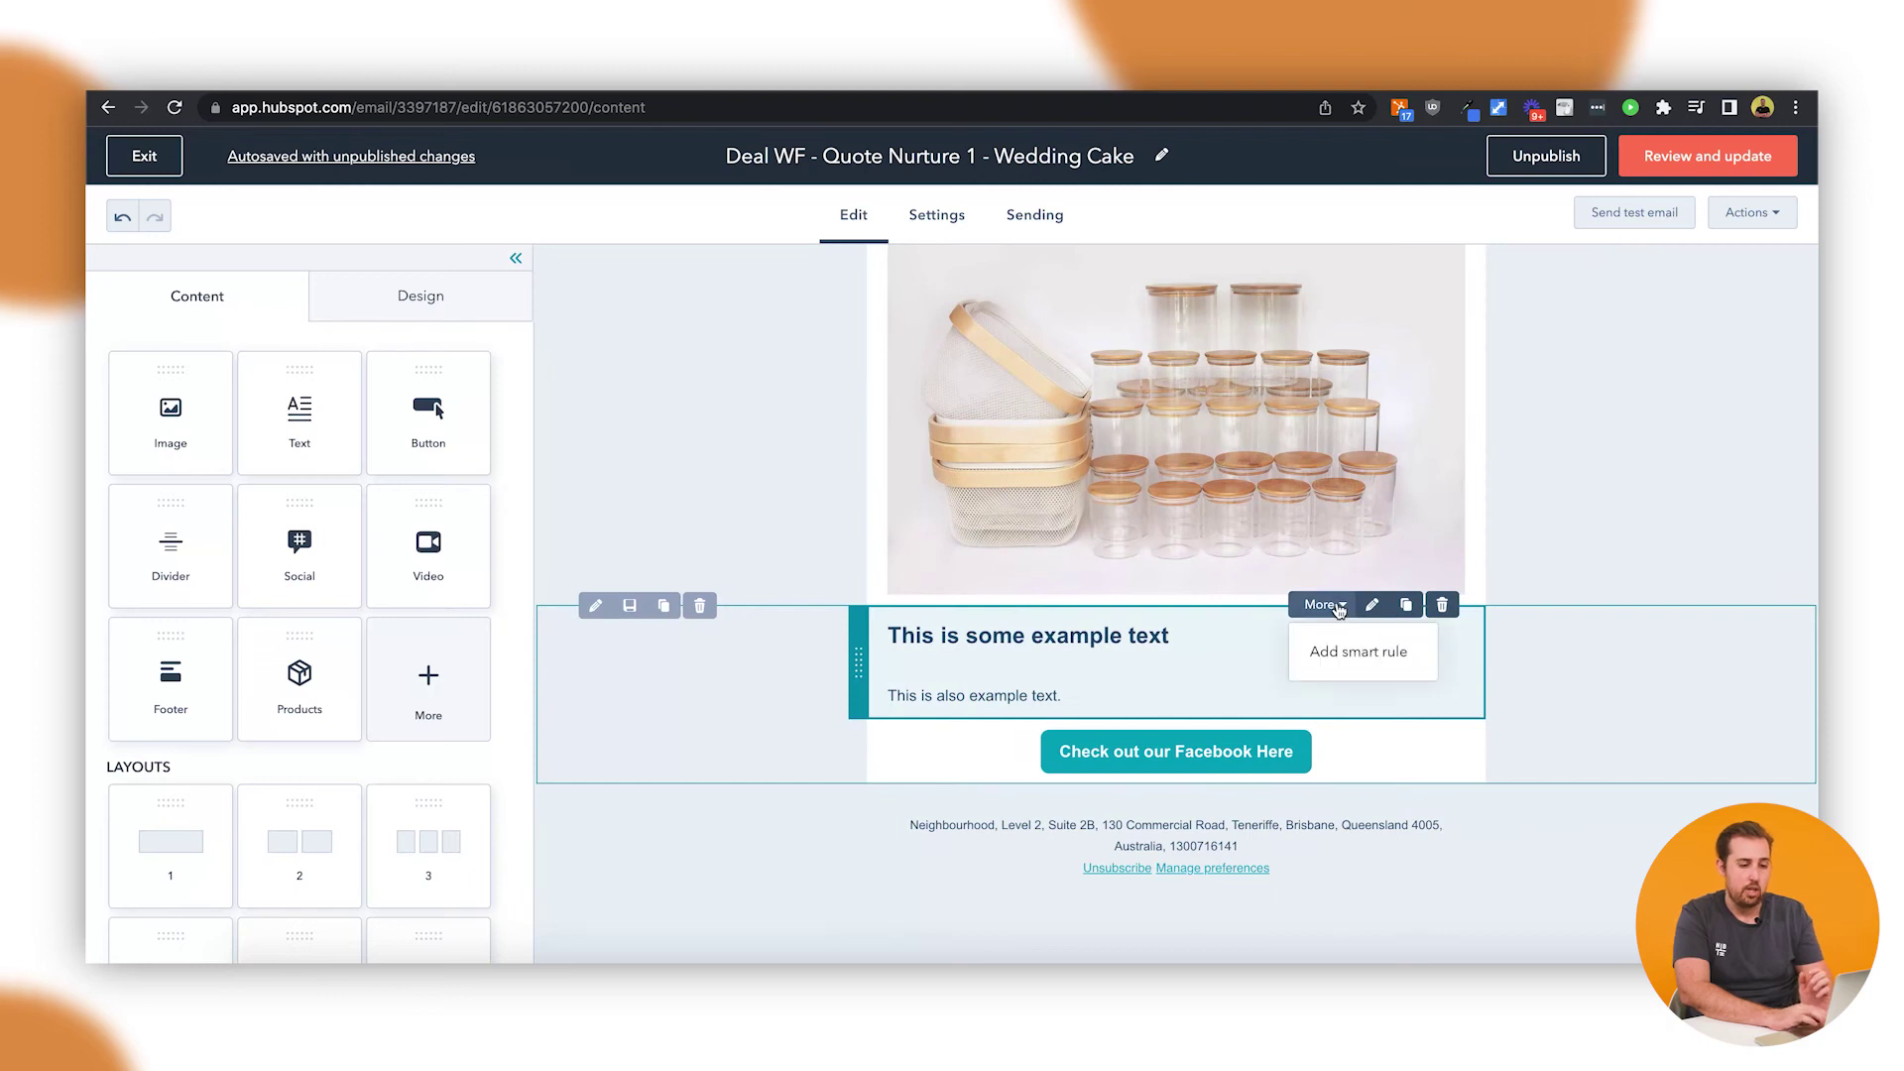
{"action": "left_click", "coordinate": [1354, 655]}
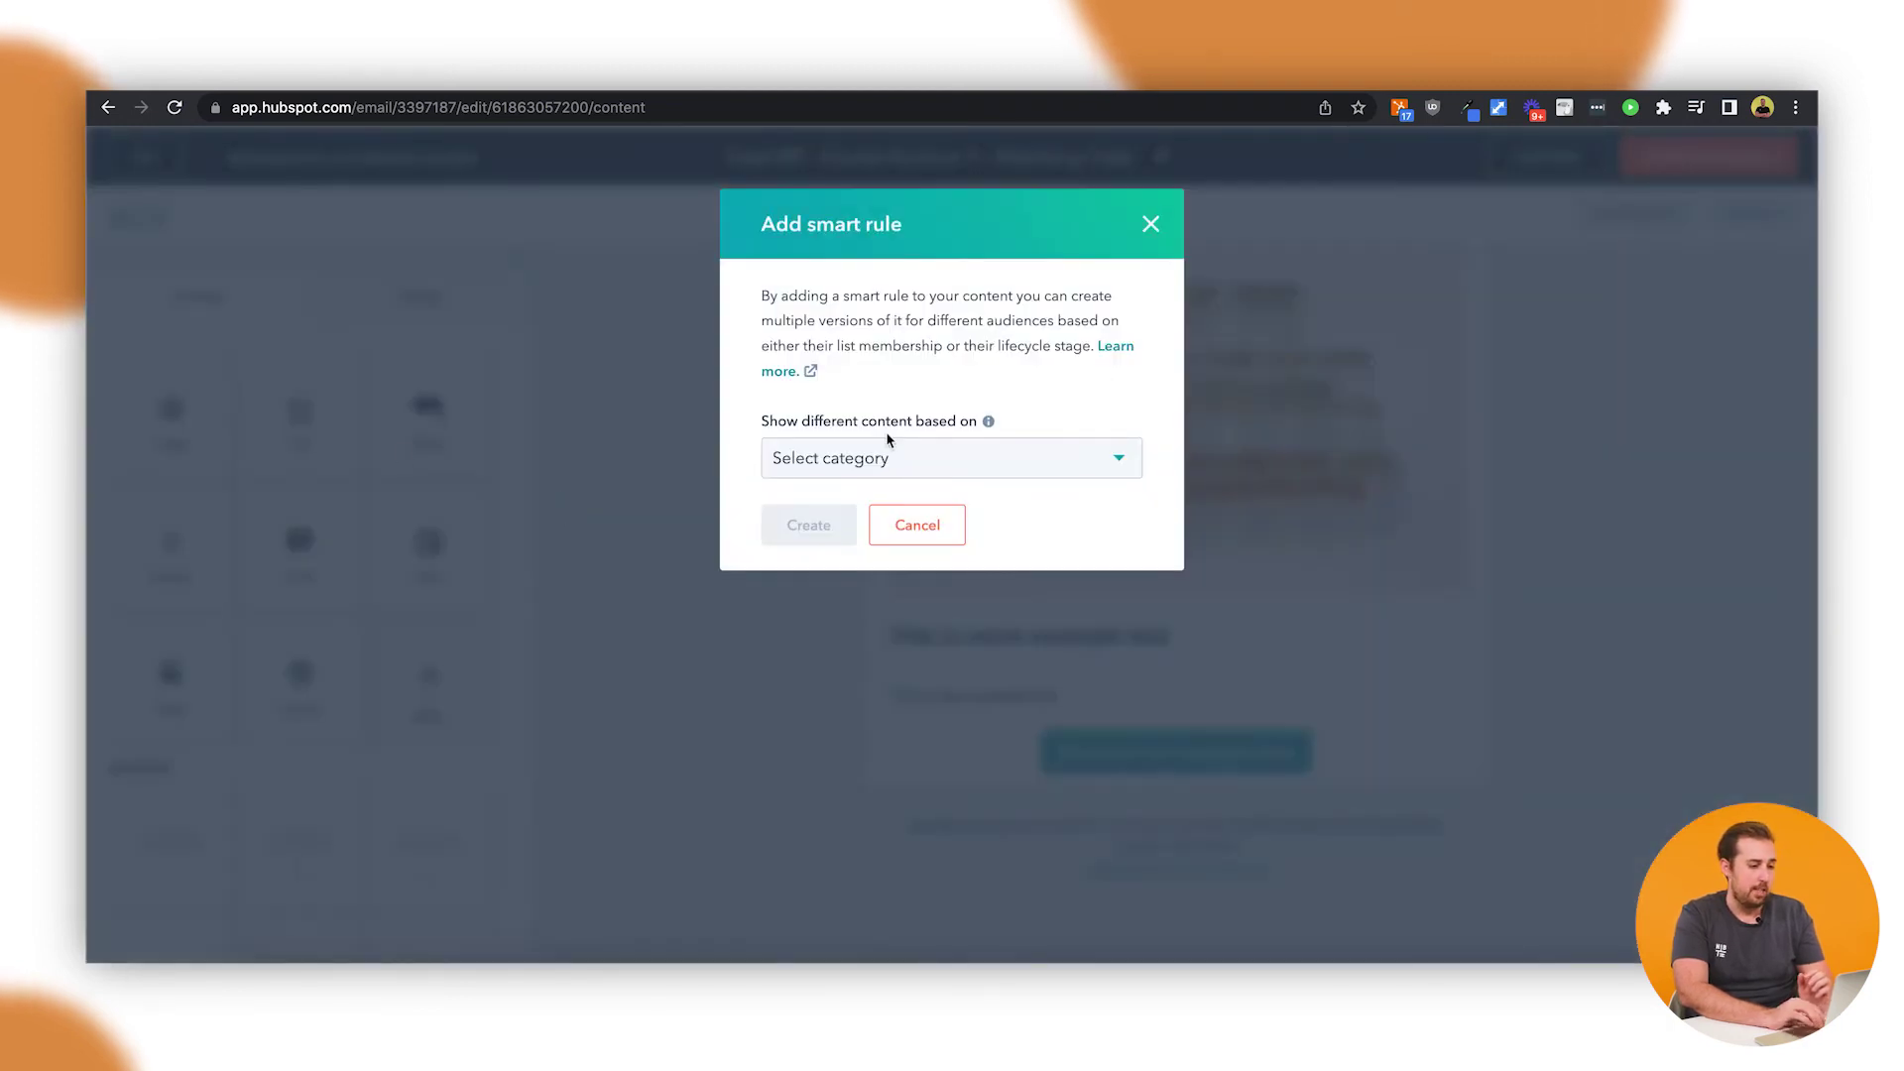
{"action": "left_click", "coordinate": [886, 456]}
{"action": "left_click", "coordinate": [880, 509]}
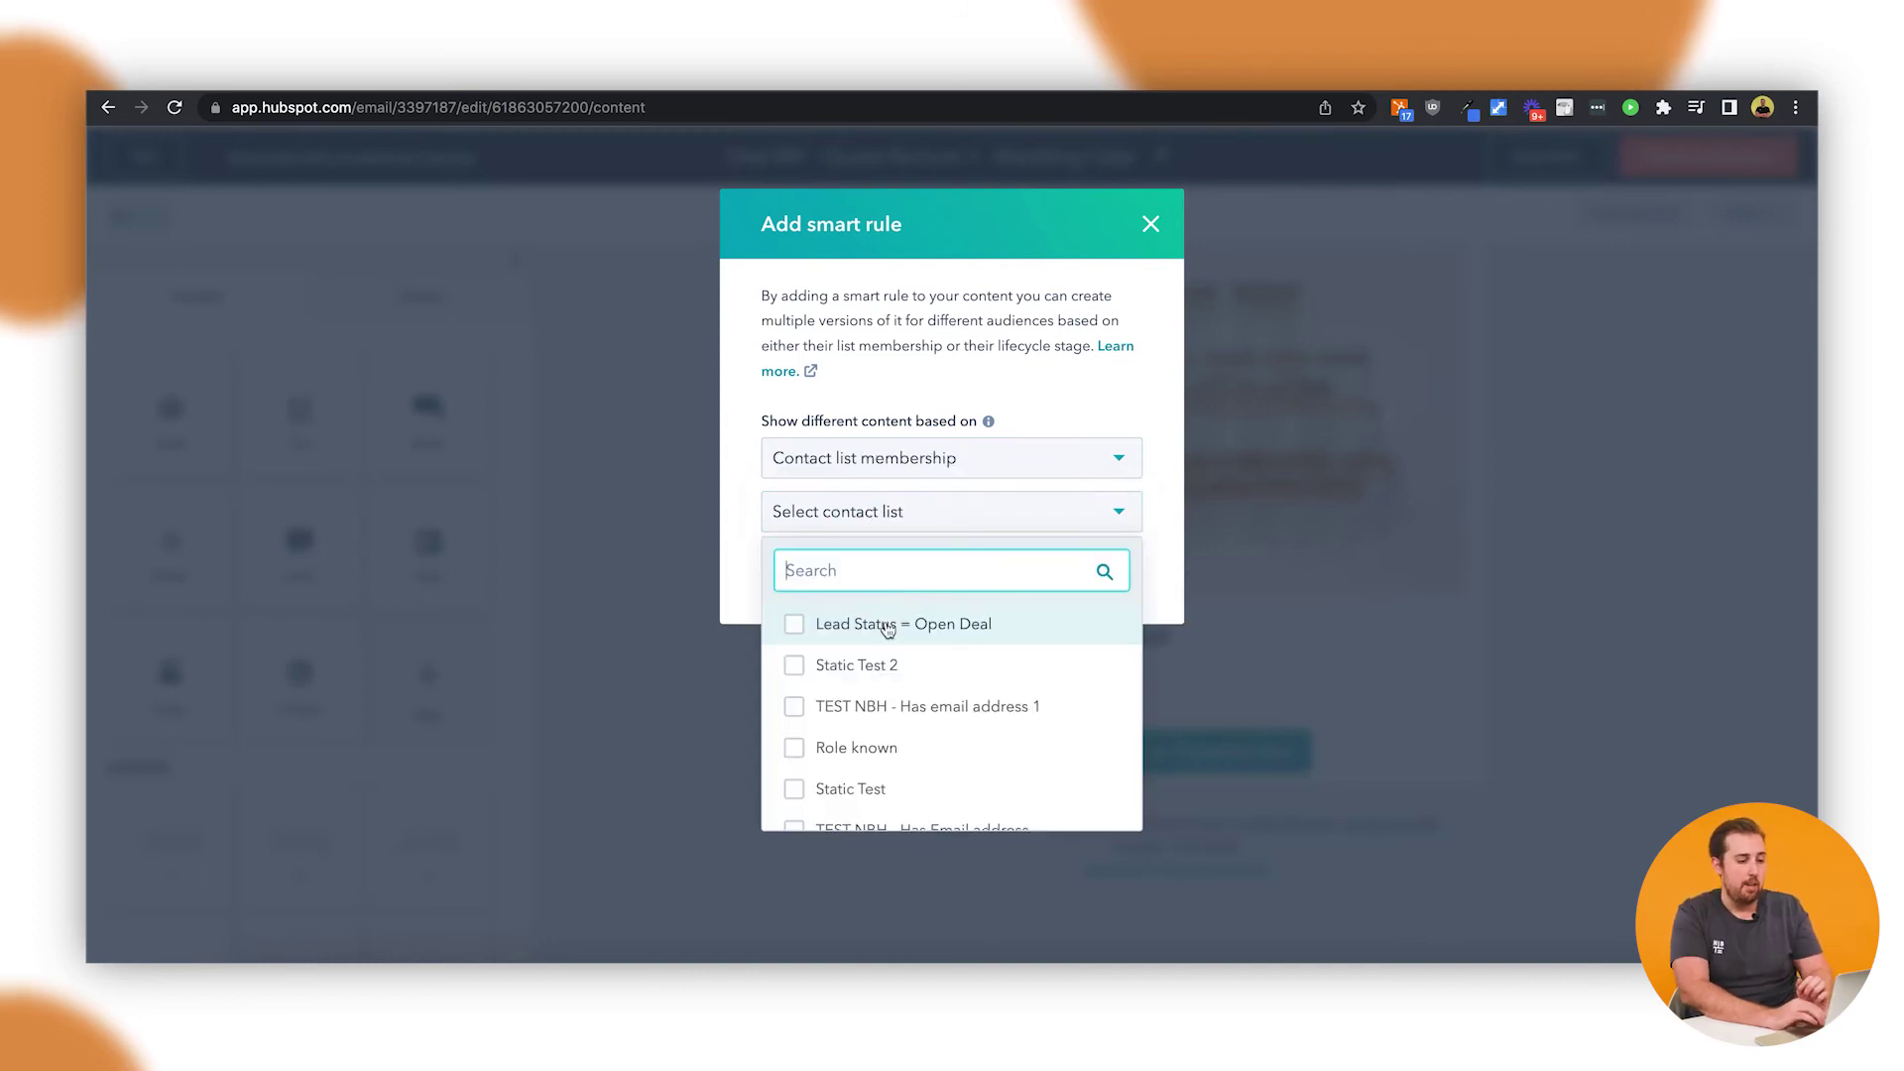
{"action": "key", "text": "Return"}
{"action": "left_click", "coordinate": [1067, 454]}
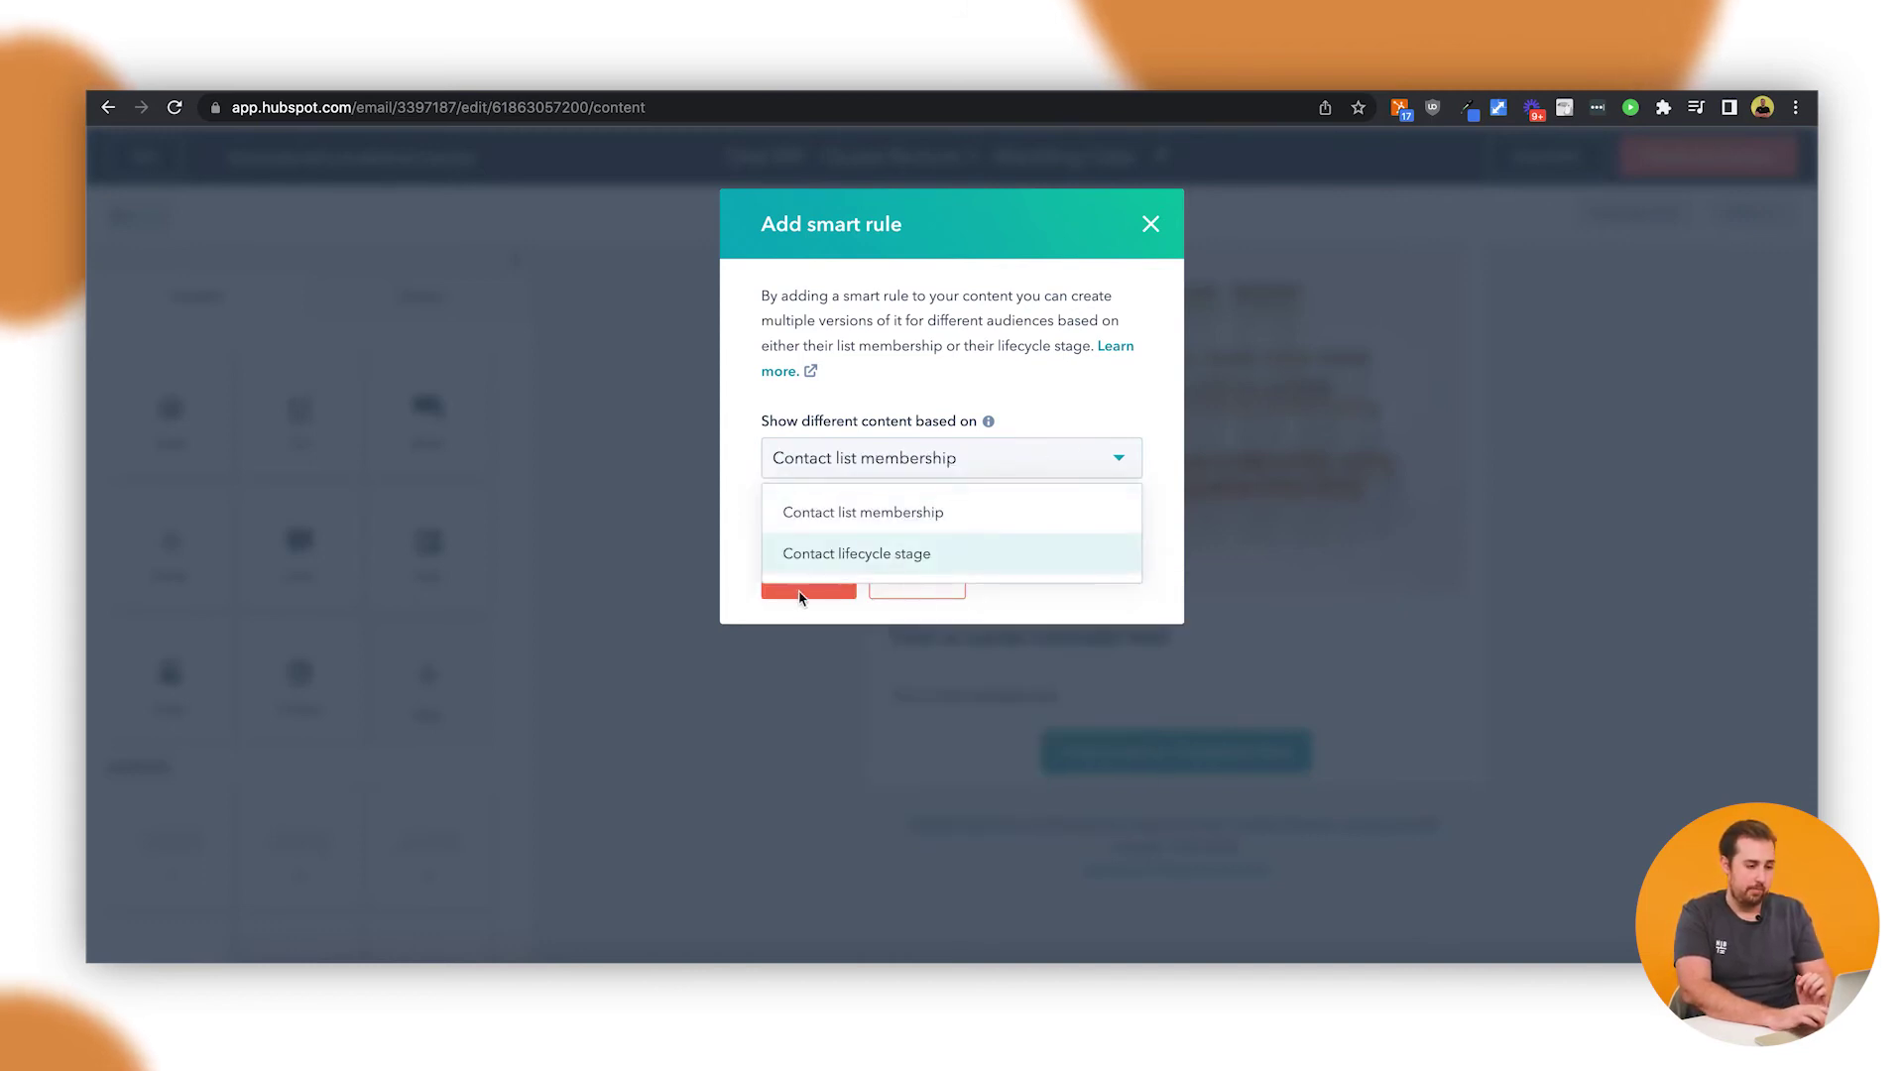
{"action": "left_click", "coordinate": [789, 511]}
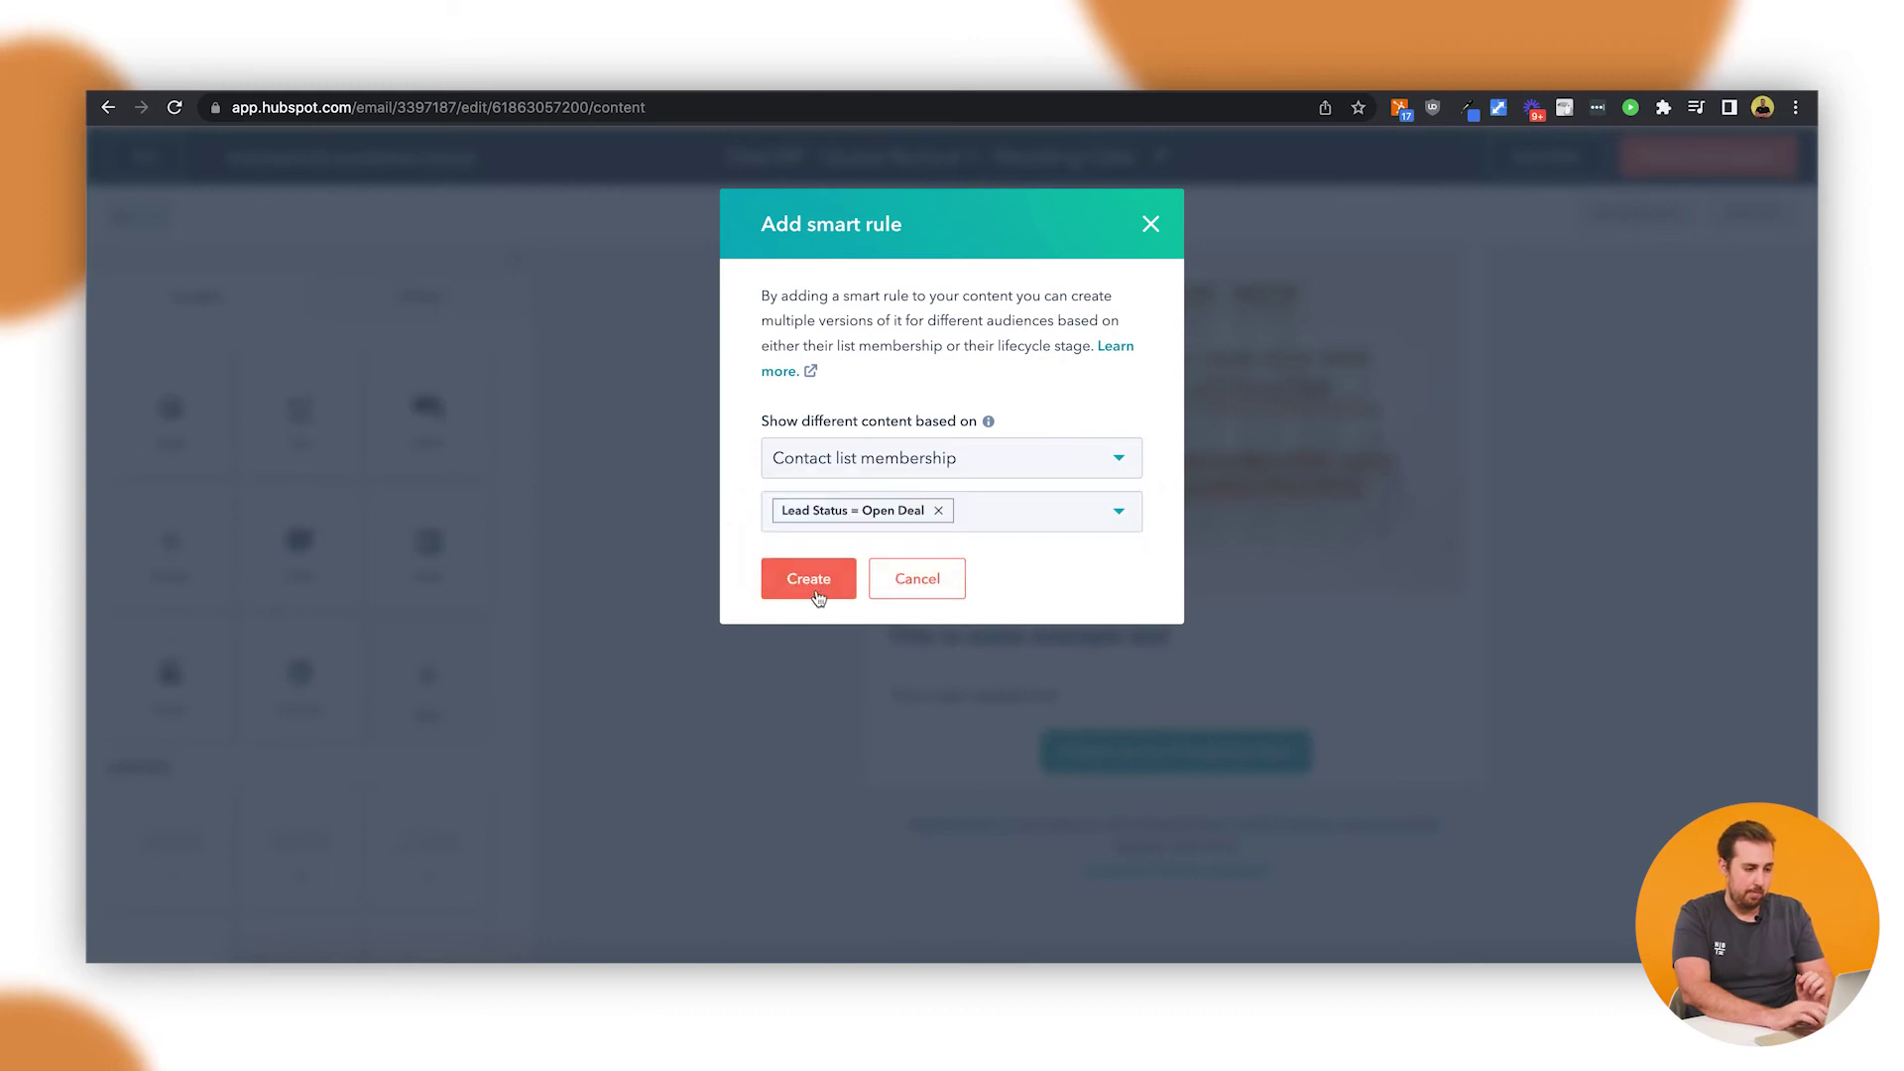
{"action": "left_click", "coordinate": [816, 597]}
{"action": "mouse_move", "coordinate": [1149, 649]}
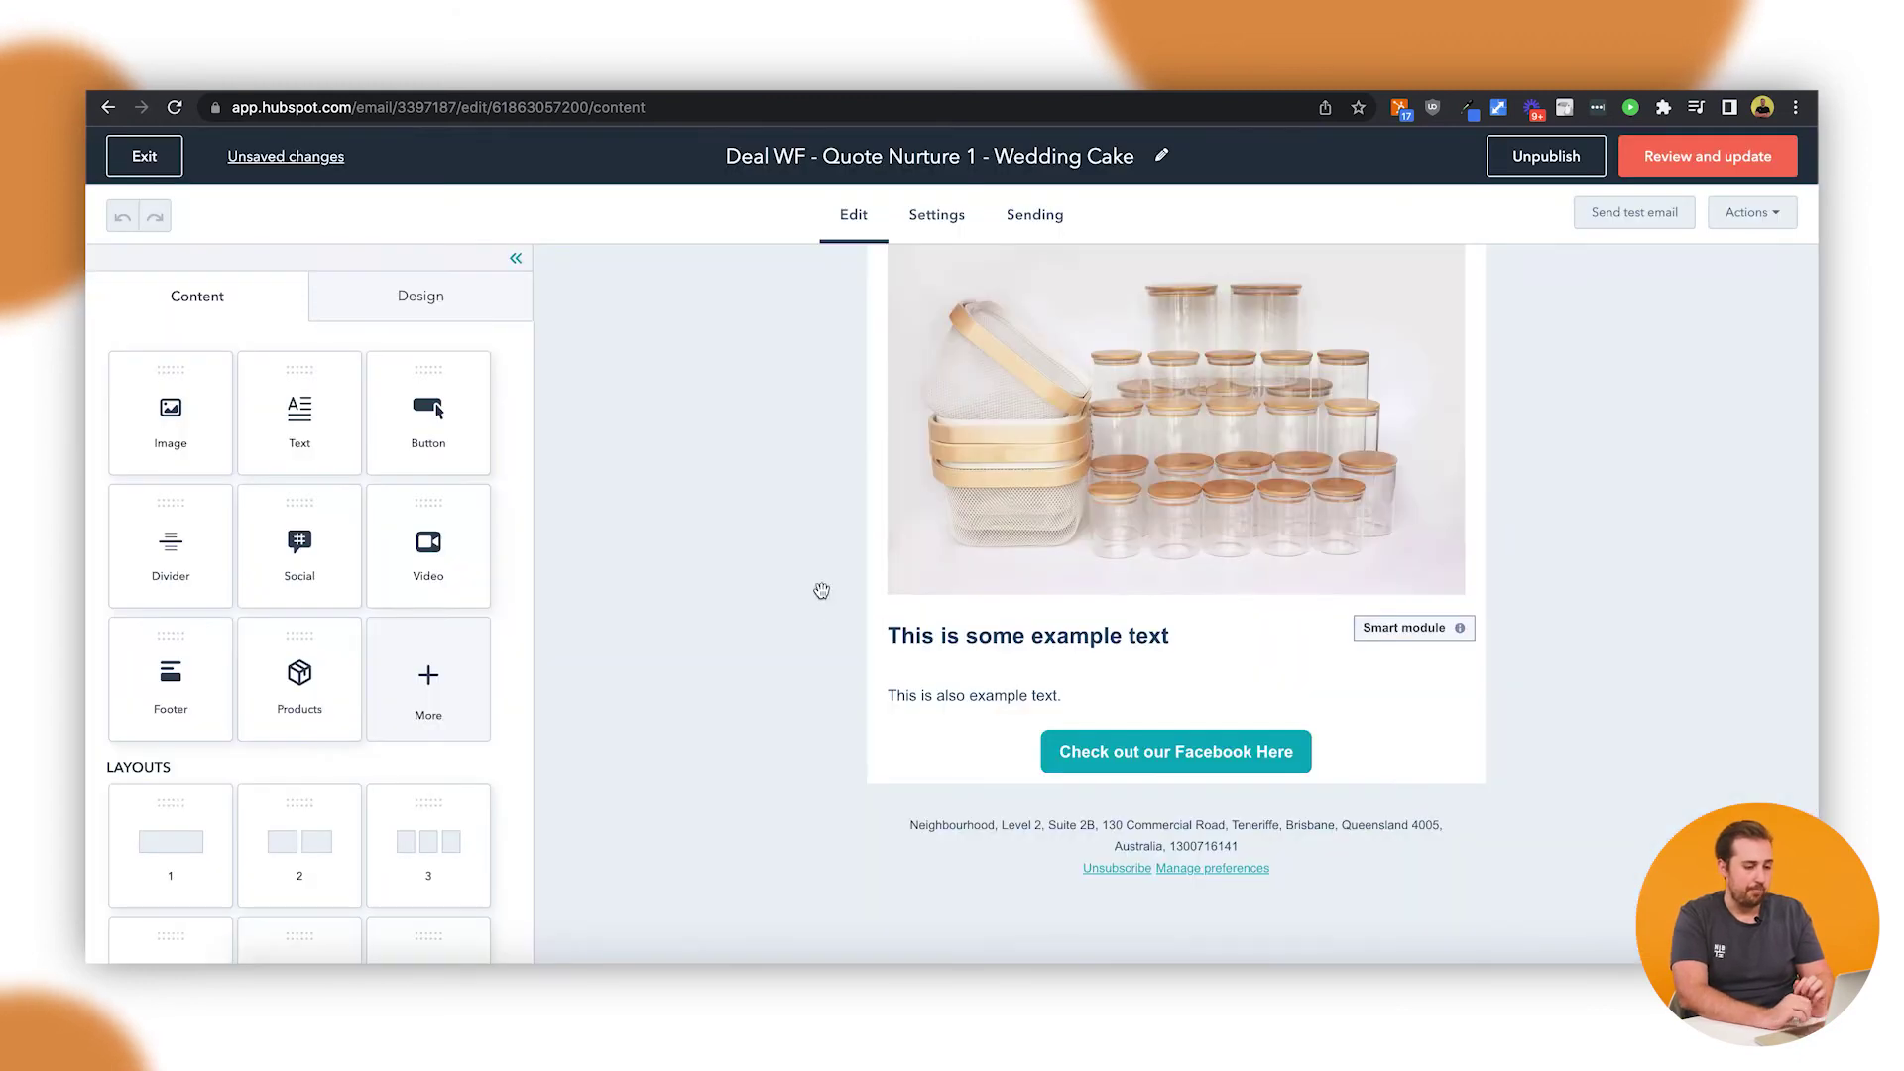
Step: In the Open Deal text version, change the heading to 'Welcome to our list!!!' and delete the paragraph
{"action": "left_click", "coordinate": [1115, 659]}
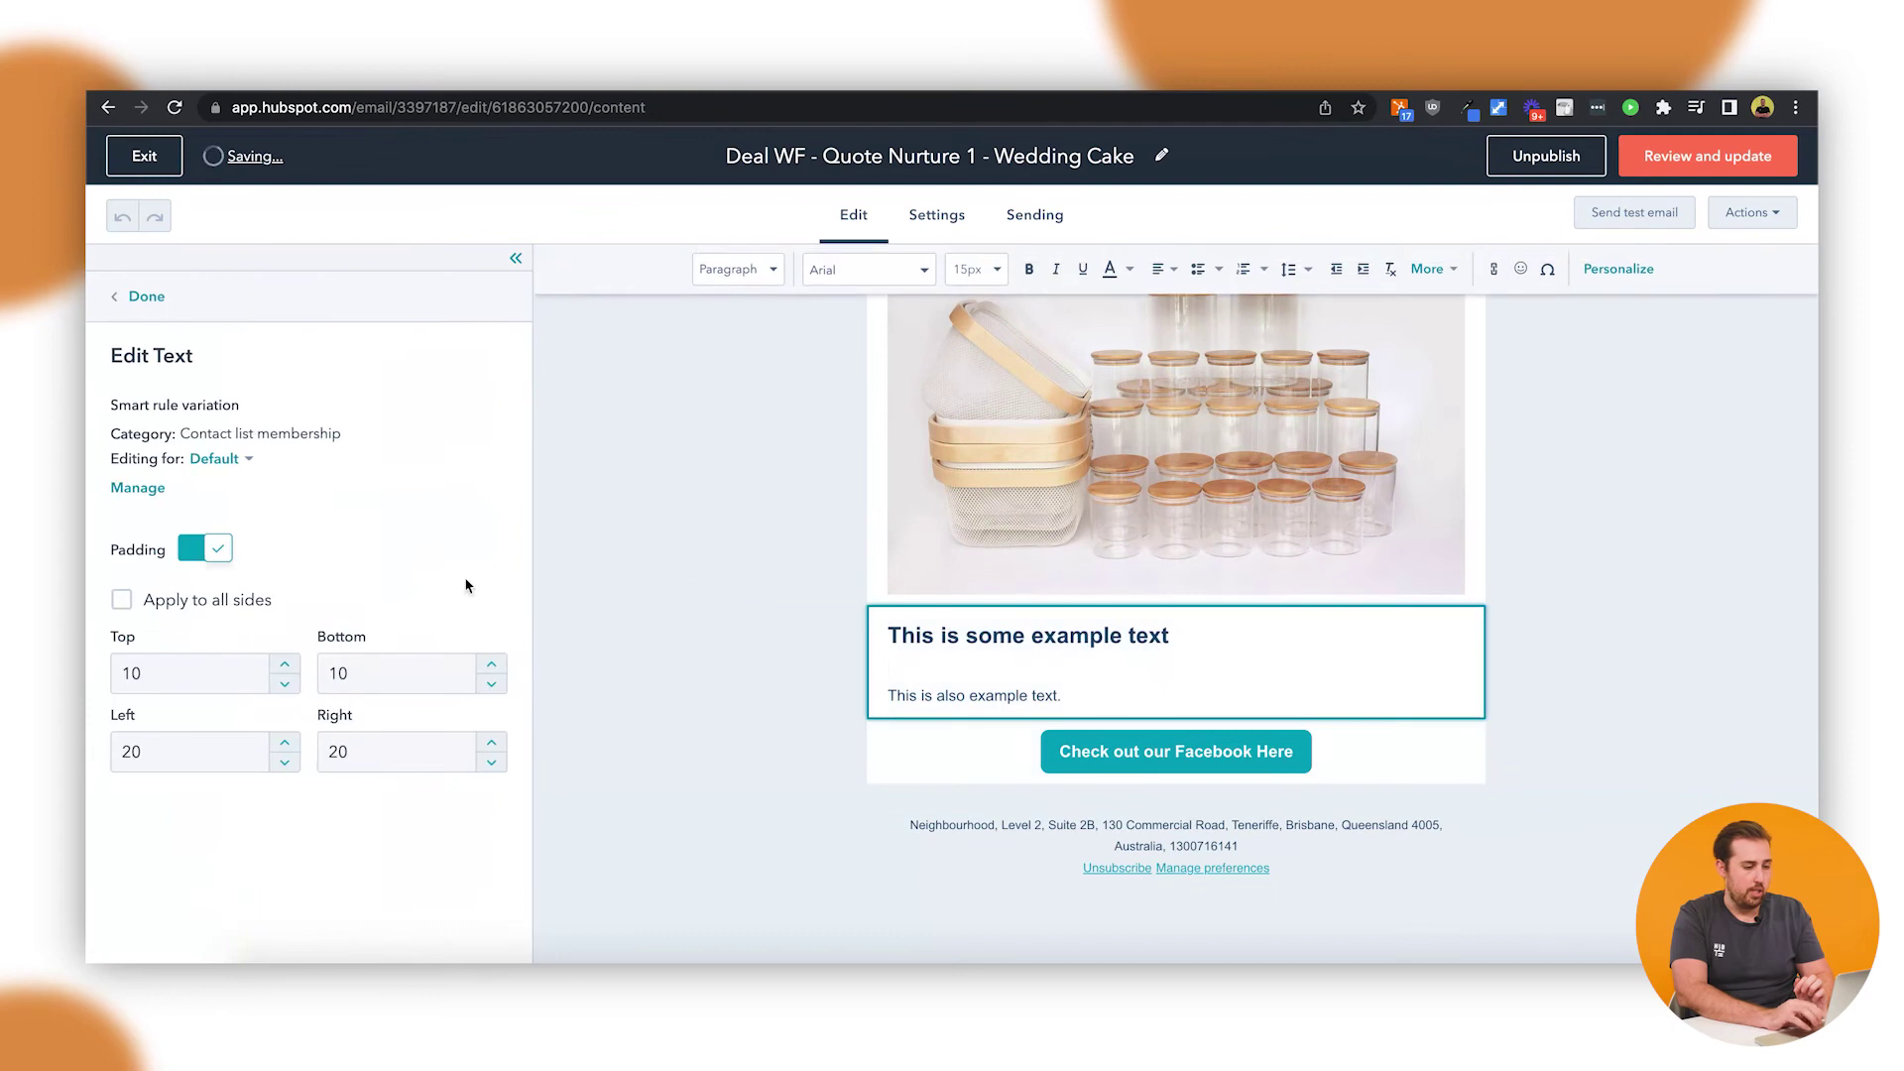
{"action": "left_click", "coordinate": [219, 460]}
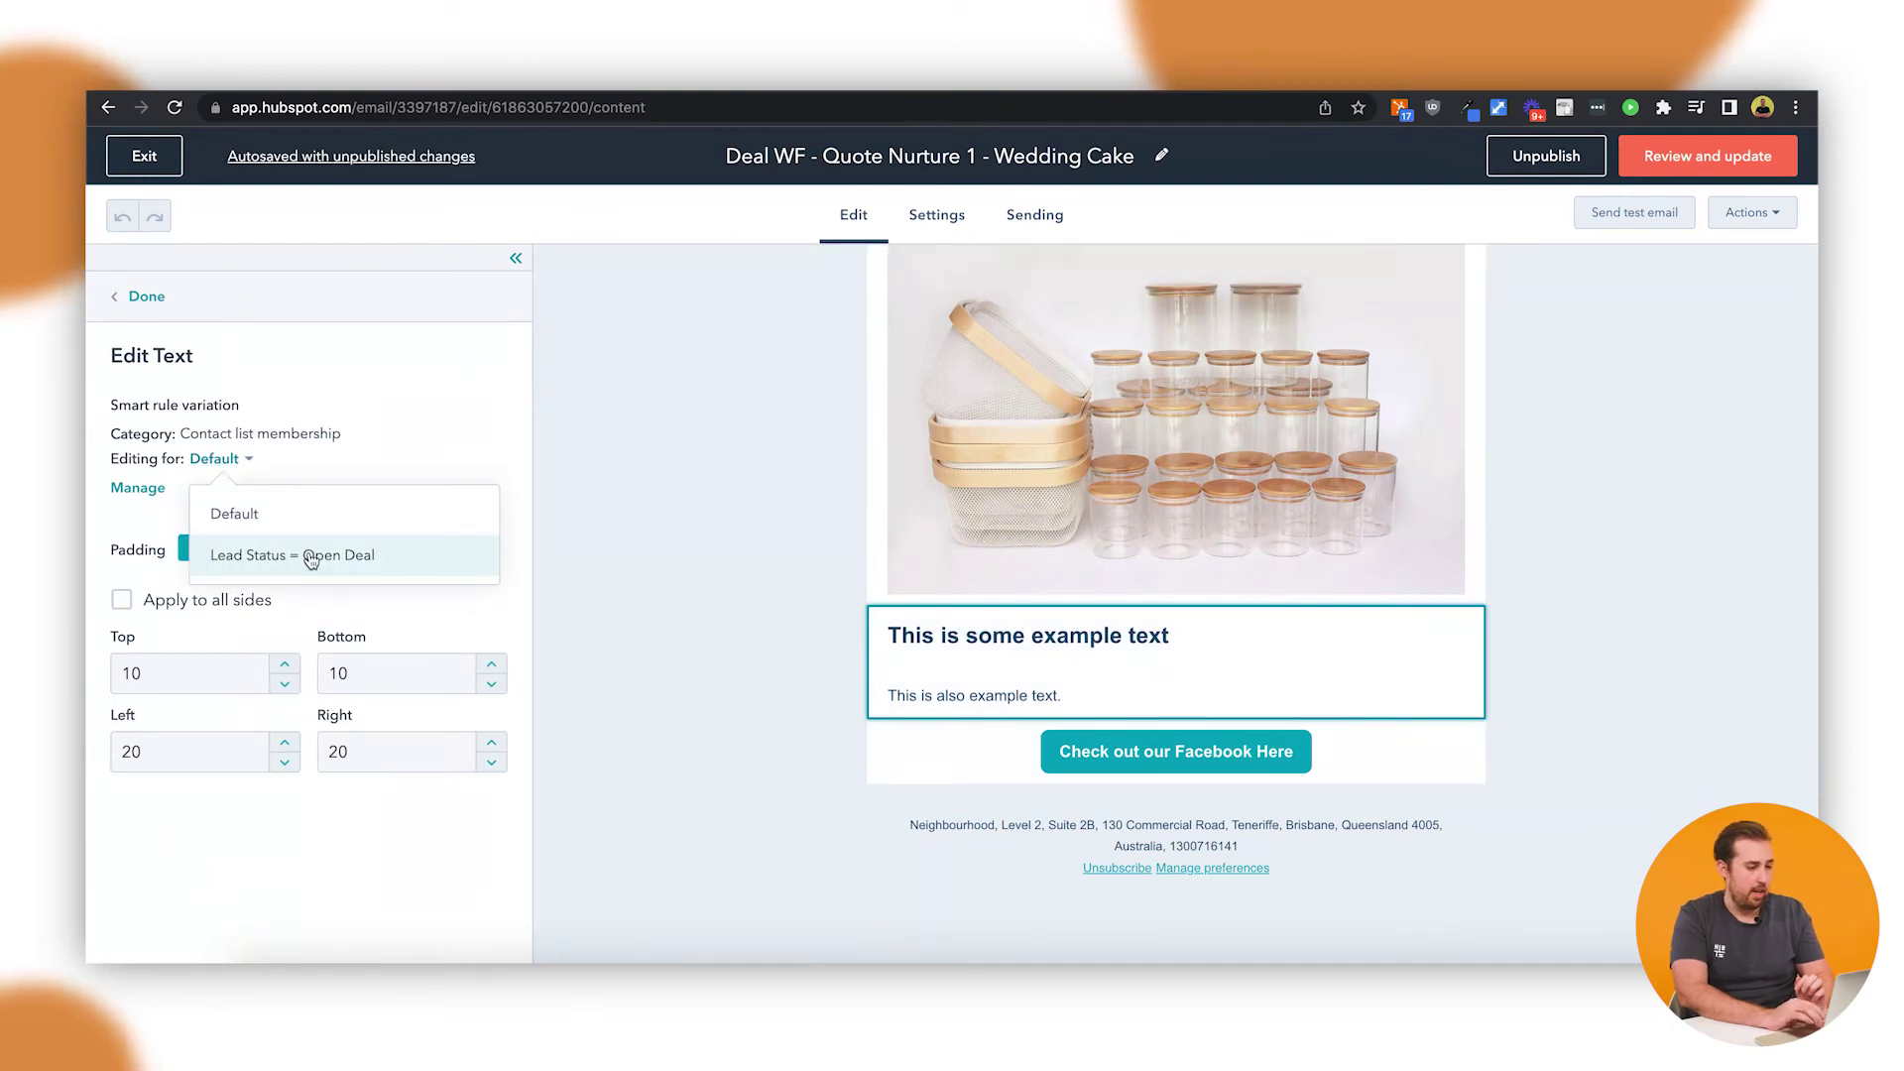
{"action": "left_click", "coordinate": [311, 556]}
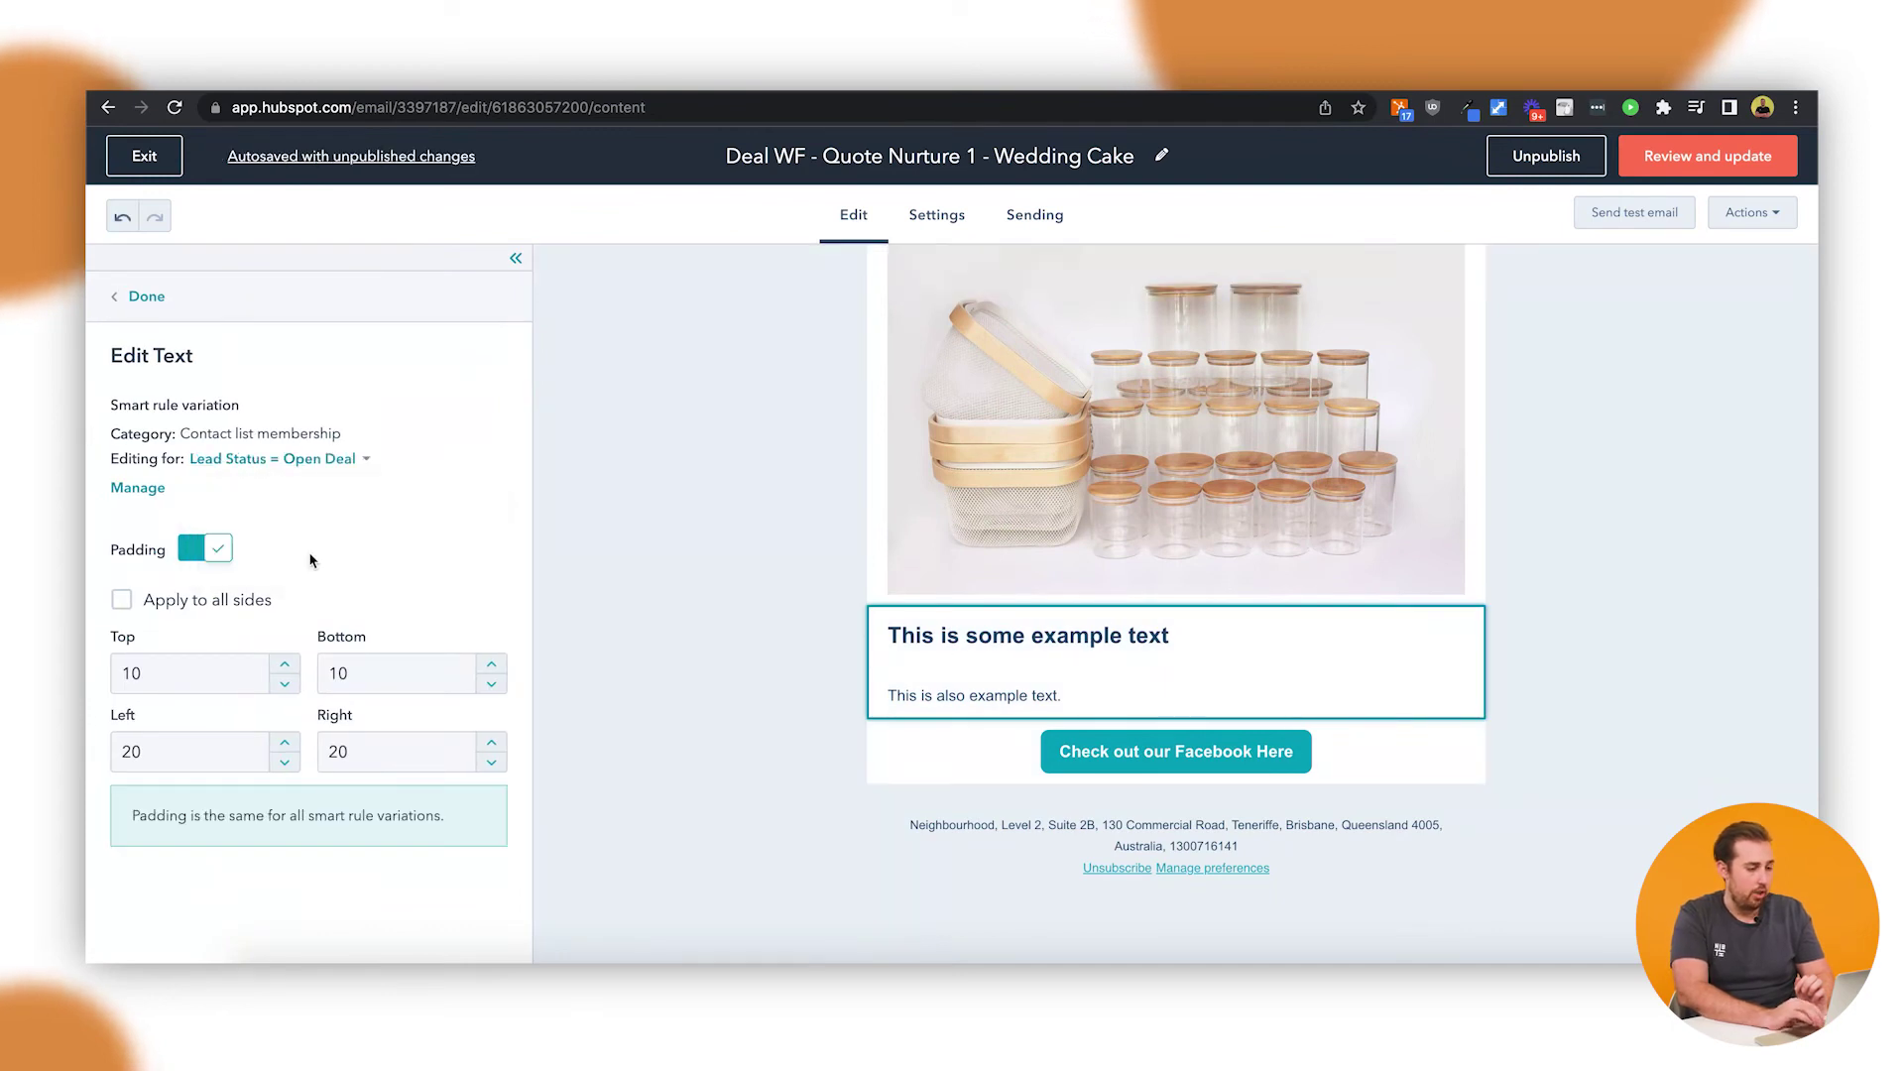
{"action": "triple_click", "coordinate": [1038, 636]}
{"action": "type", "text": "Welcome to our list"}
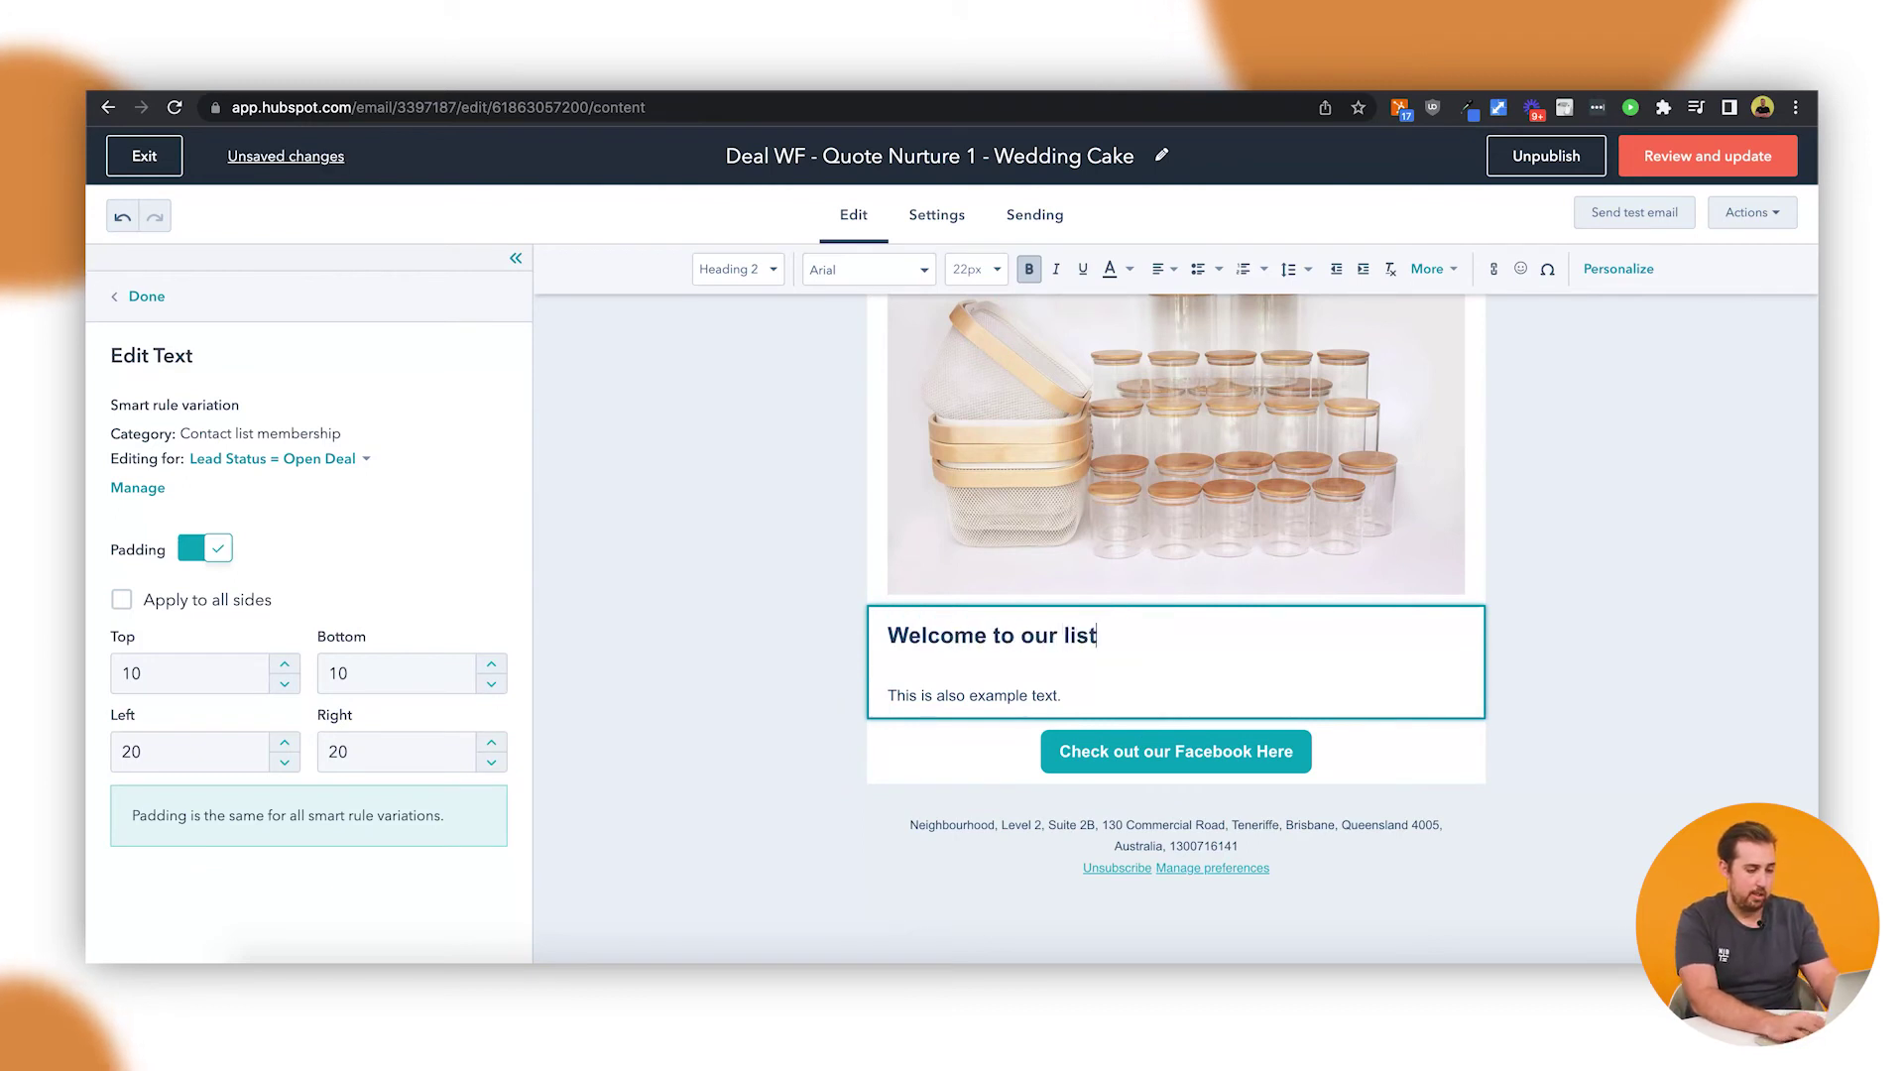
{"action": "type", "text": "!!!"}
{"action": "triple_click", "coordinate": [995, 691]}
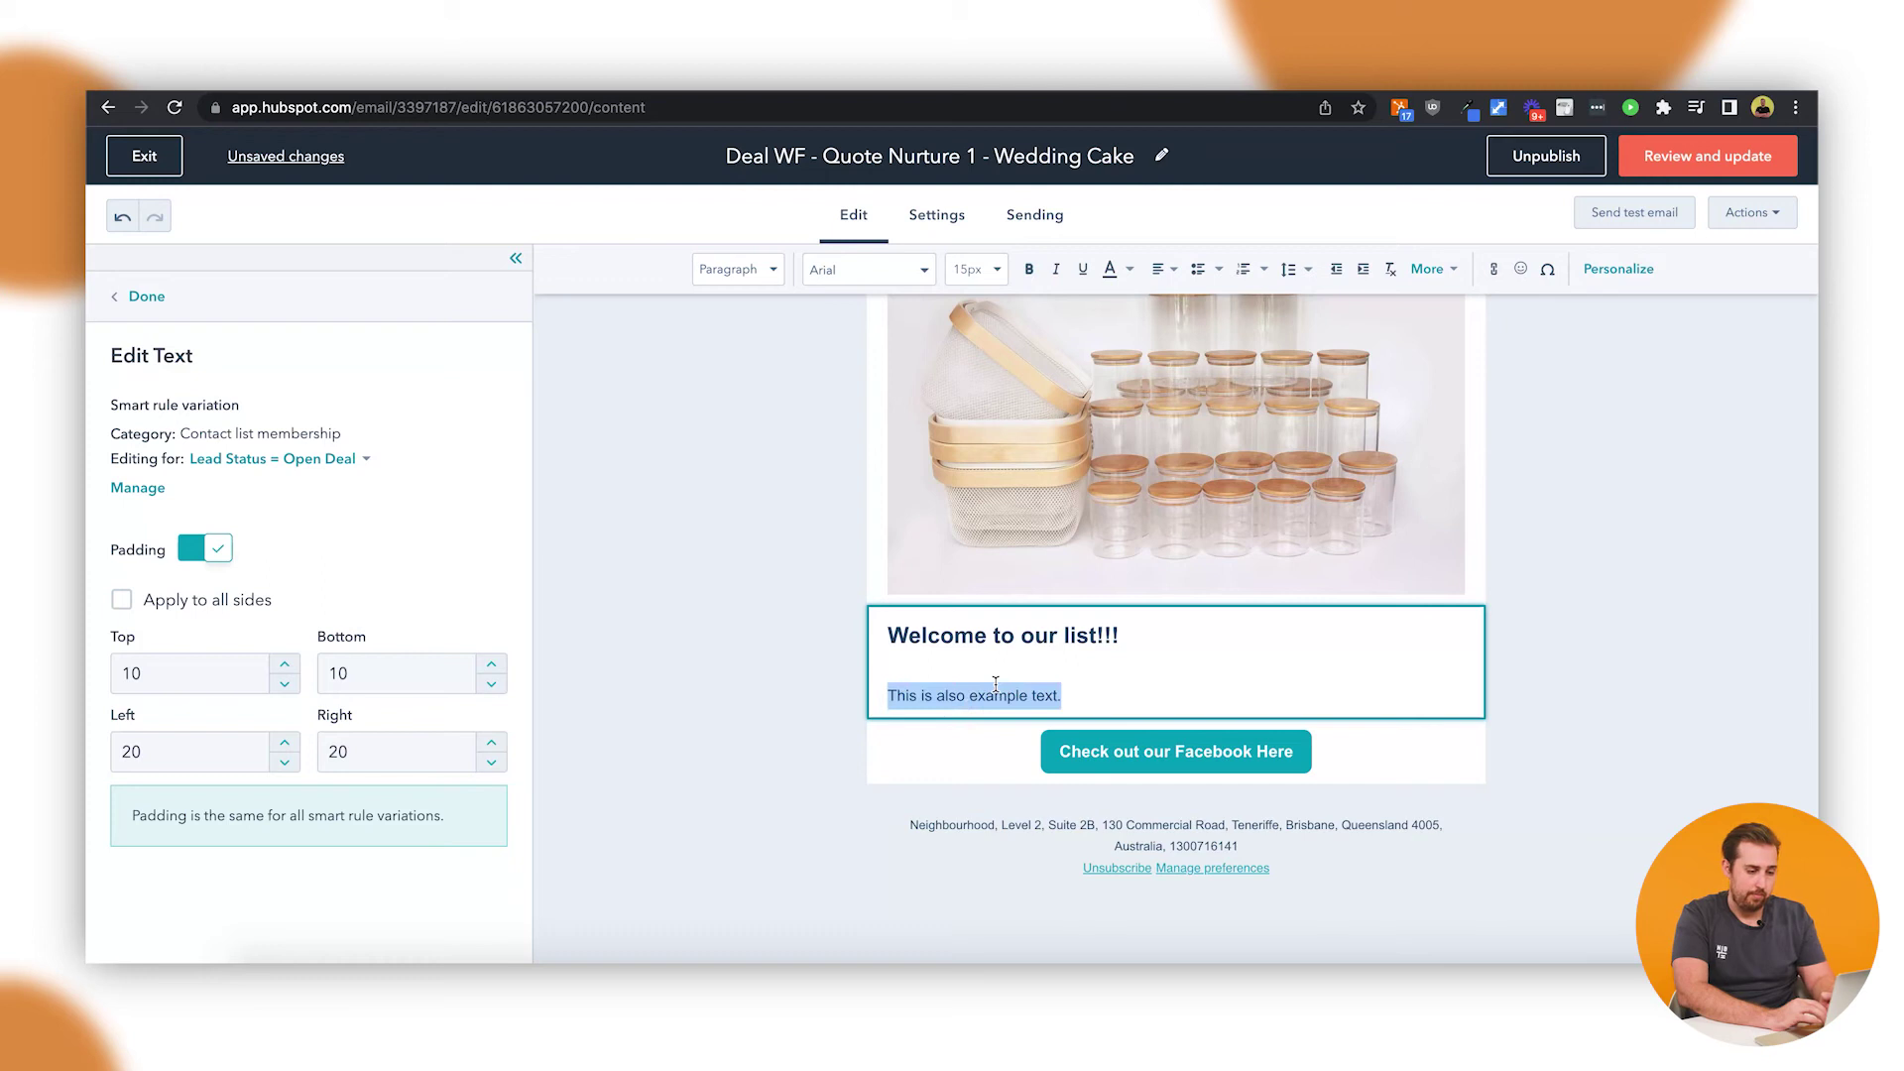
{"action": "key", "text": "BackSpace"}
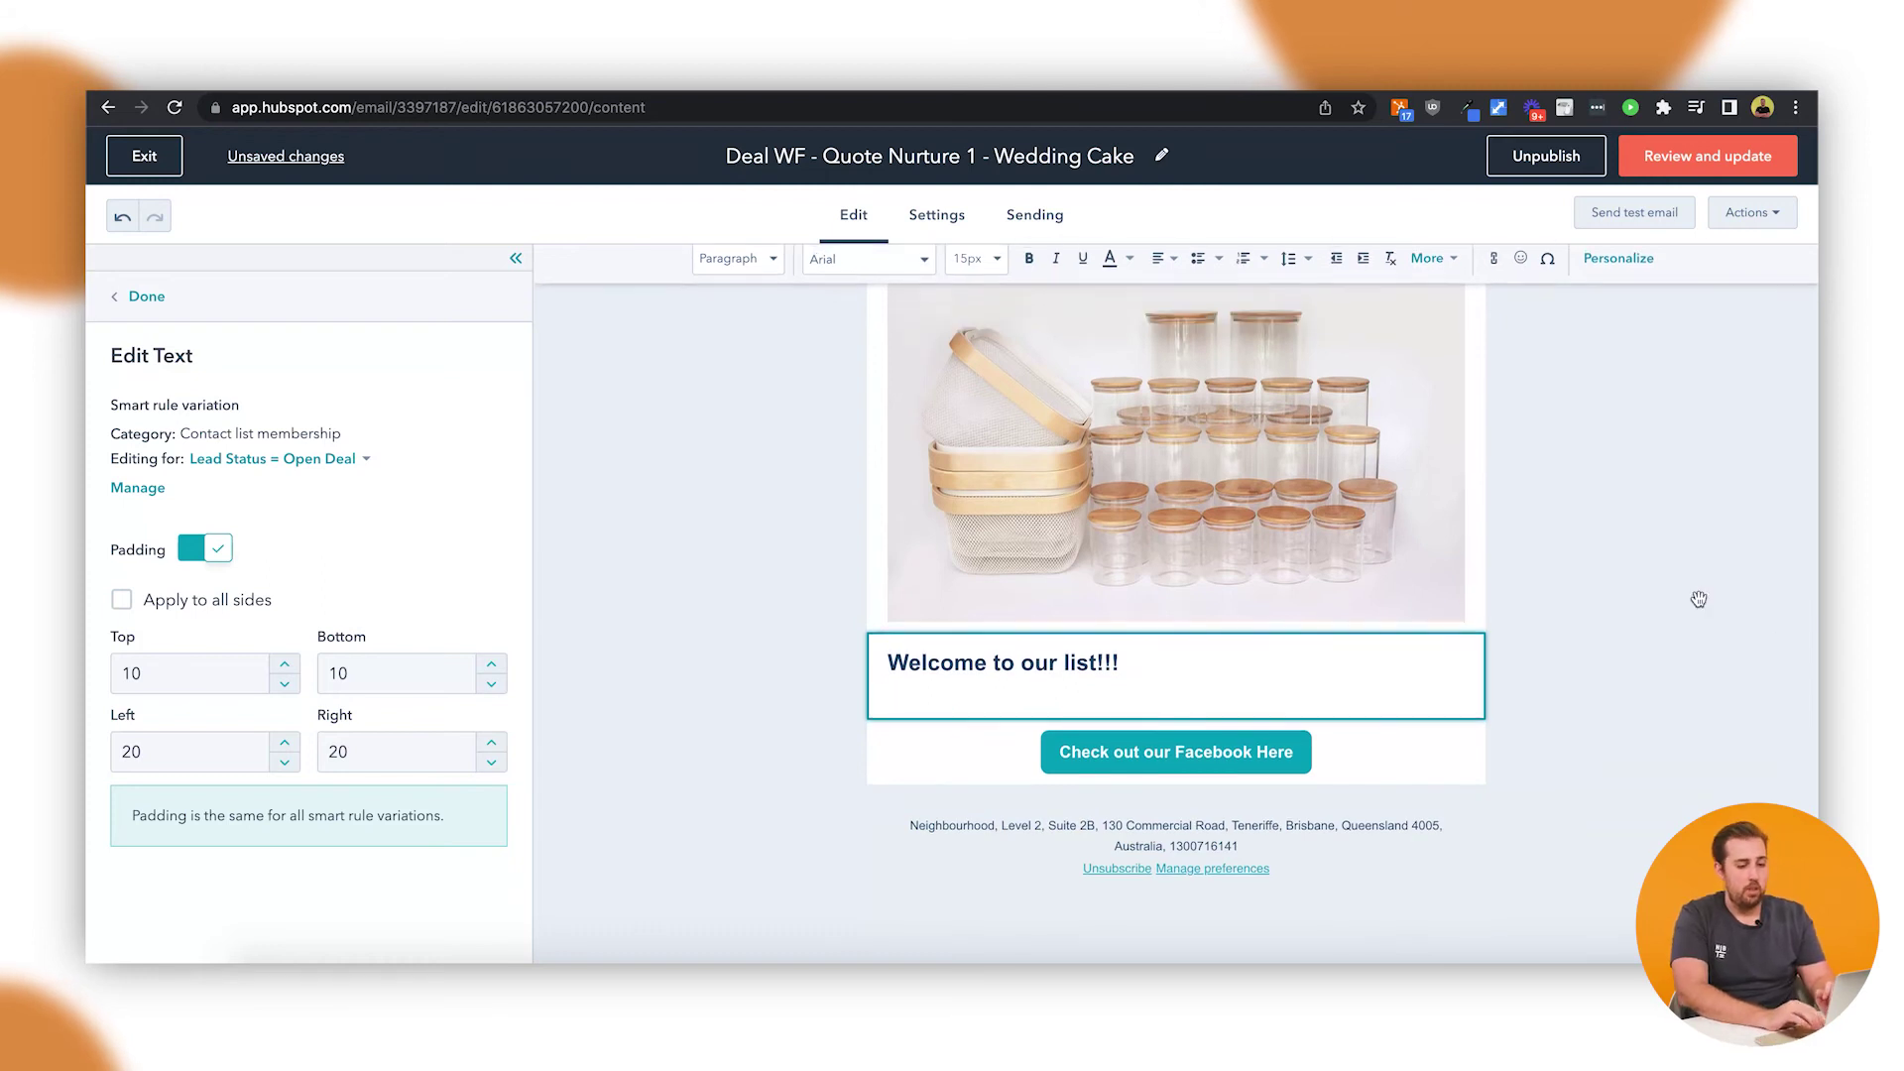
{"action": "left_click", "coordinate": [1696, 595]}
{"action": "scroll", "coordinate": [1007, 538], "scroll_direction": "up", "scroll_amount": 2}
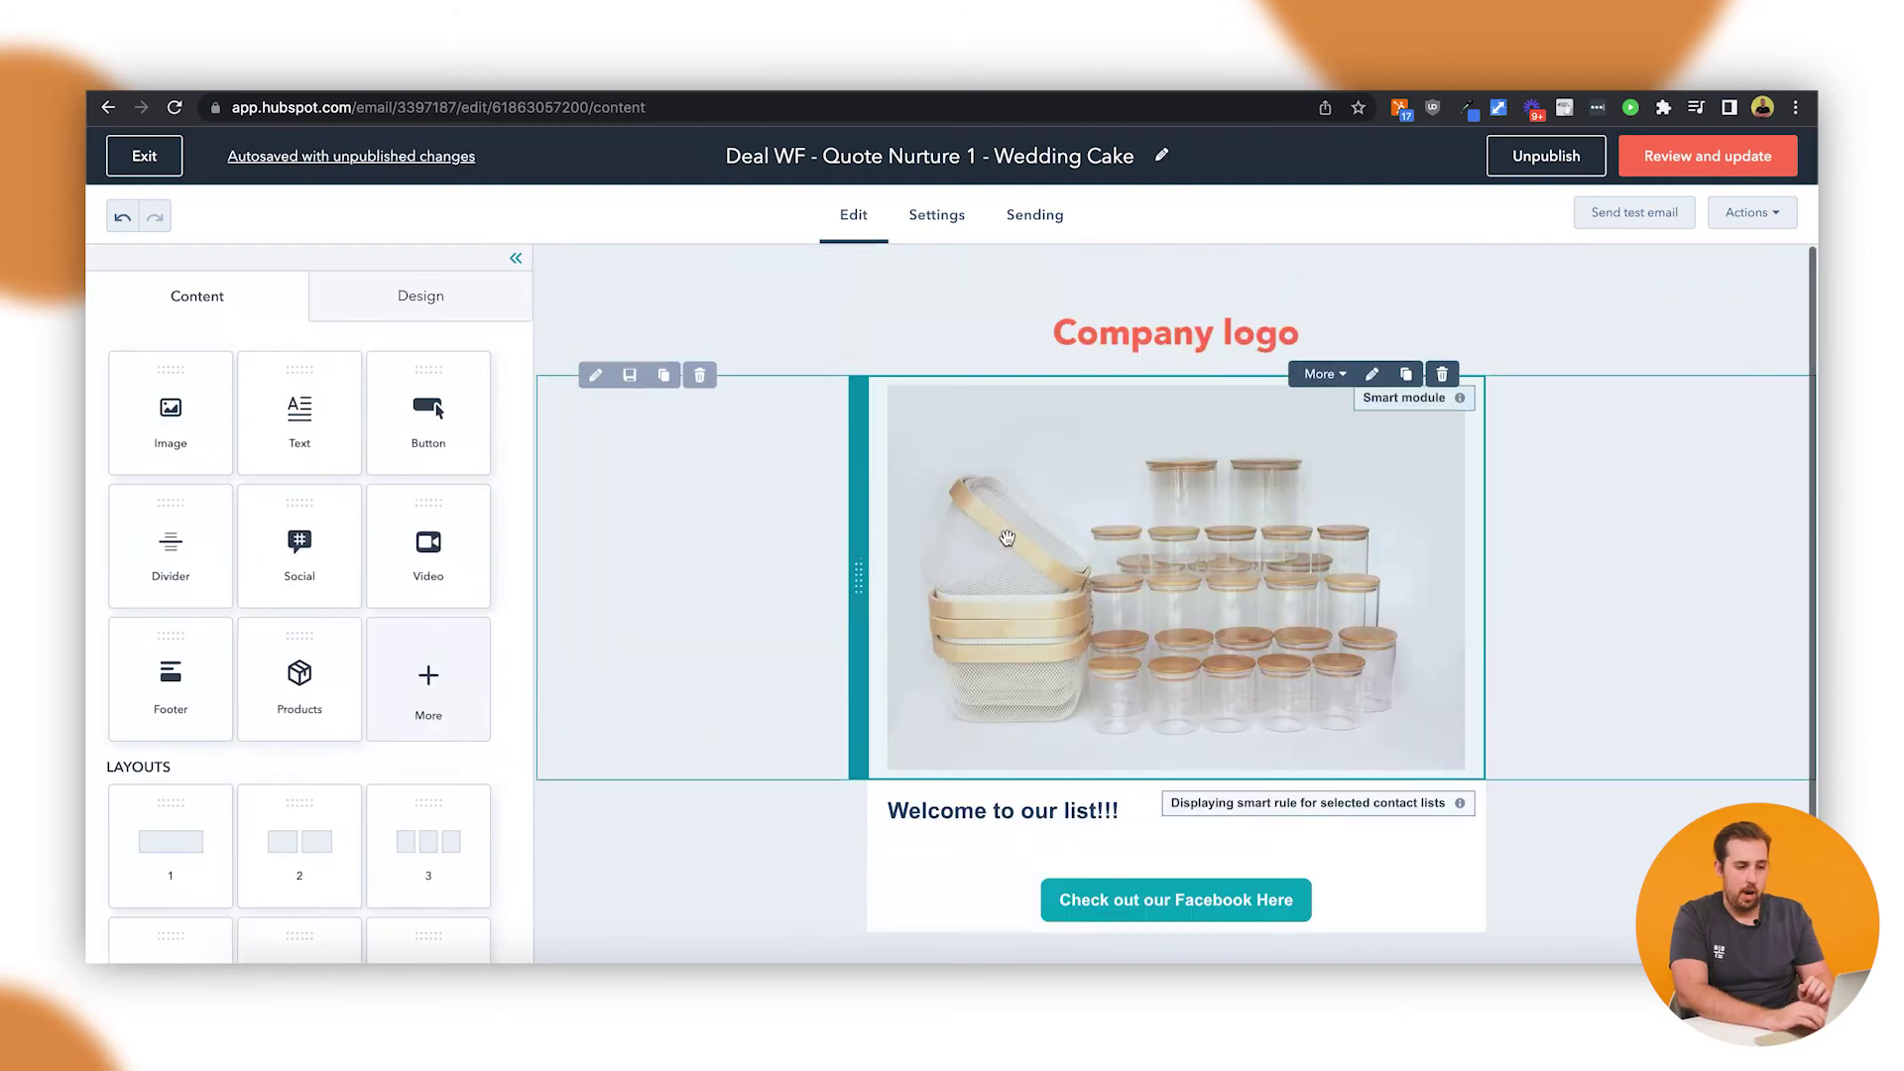
{"action": "scroll", "coordinate": [1007, 537], "scroll_direction": "down", "scroll_amount": 2}
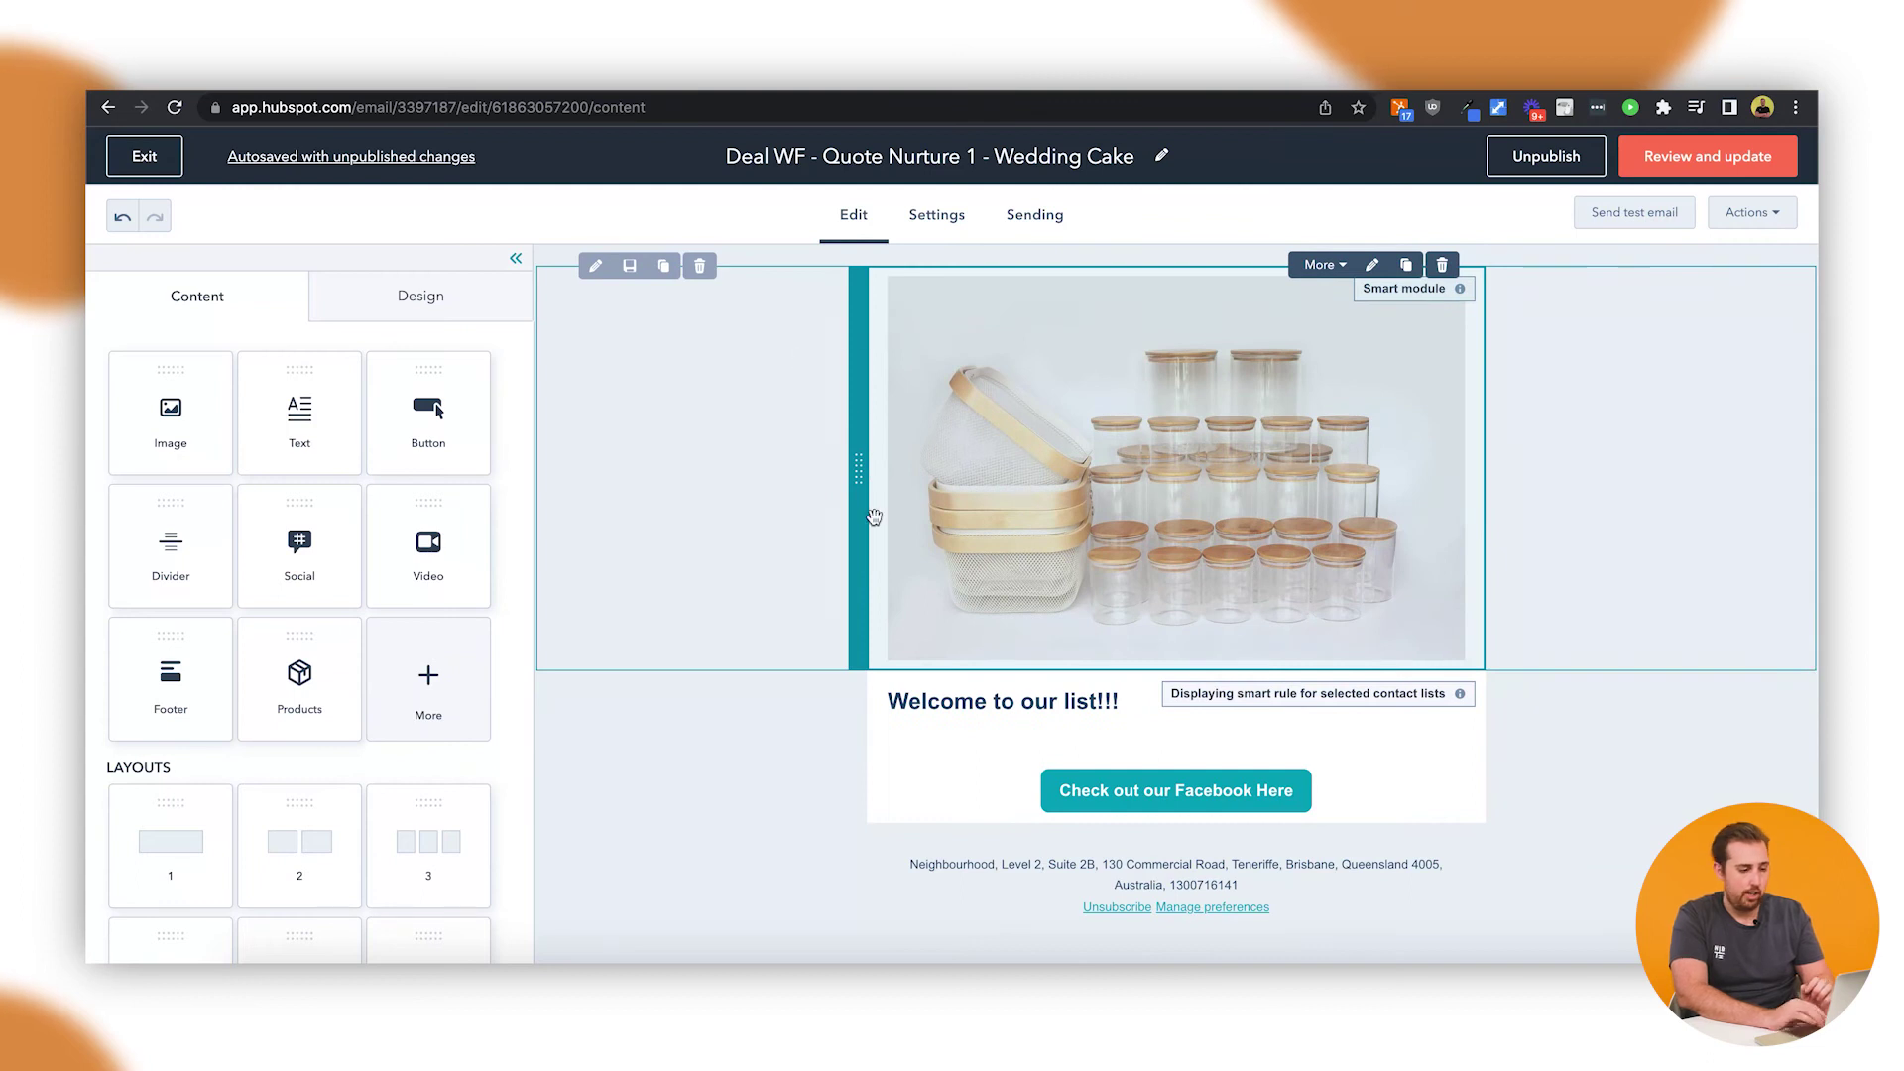
Step: Switch the welcome text module to its Default version to check the original example content
{"action": "left_click", "coordinate": [748, 728]}
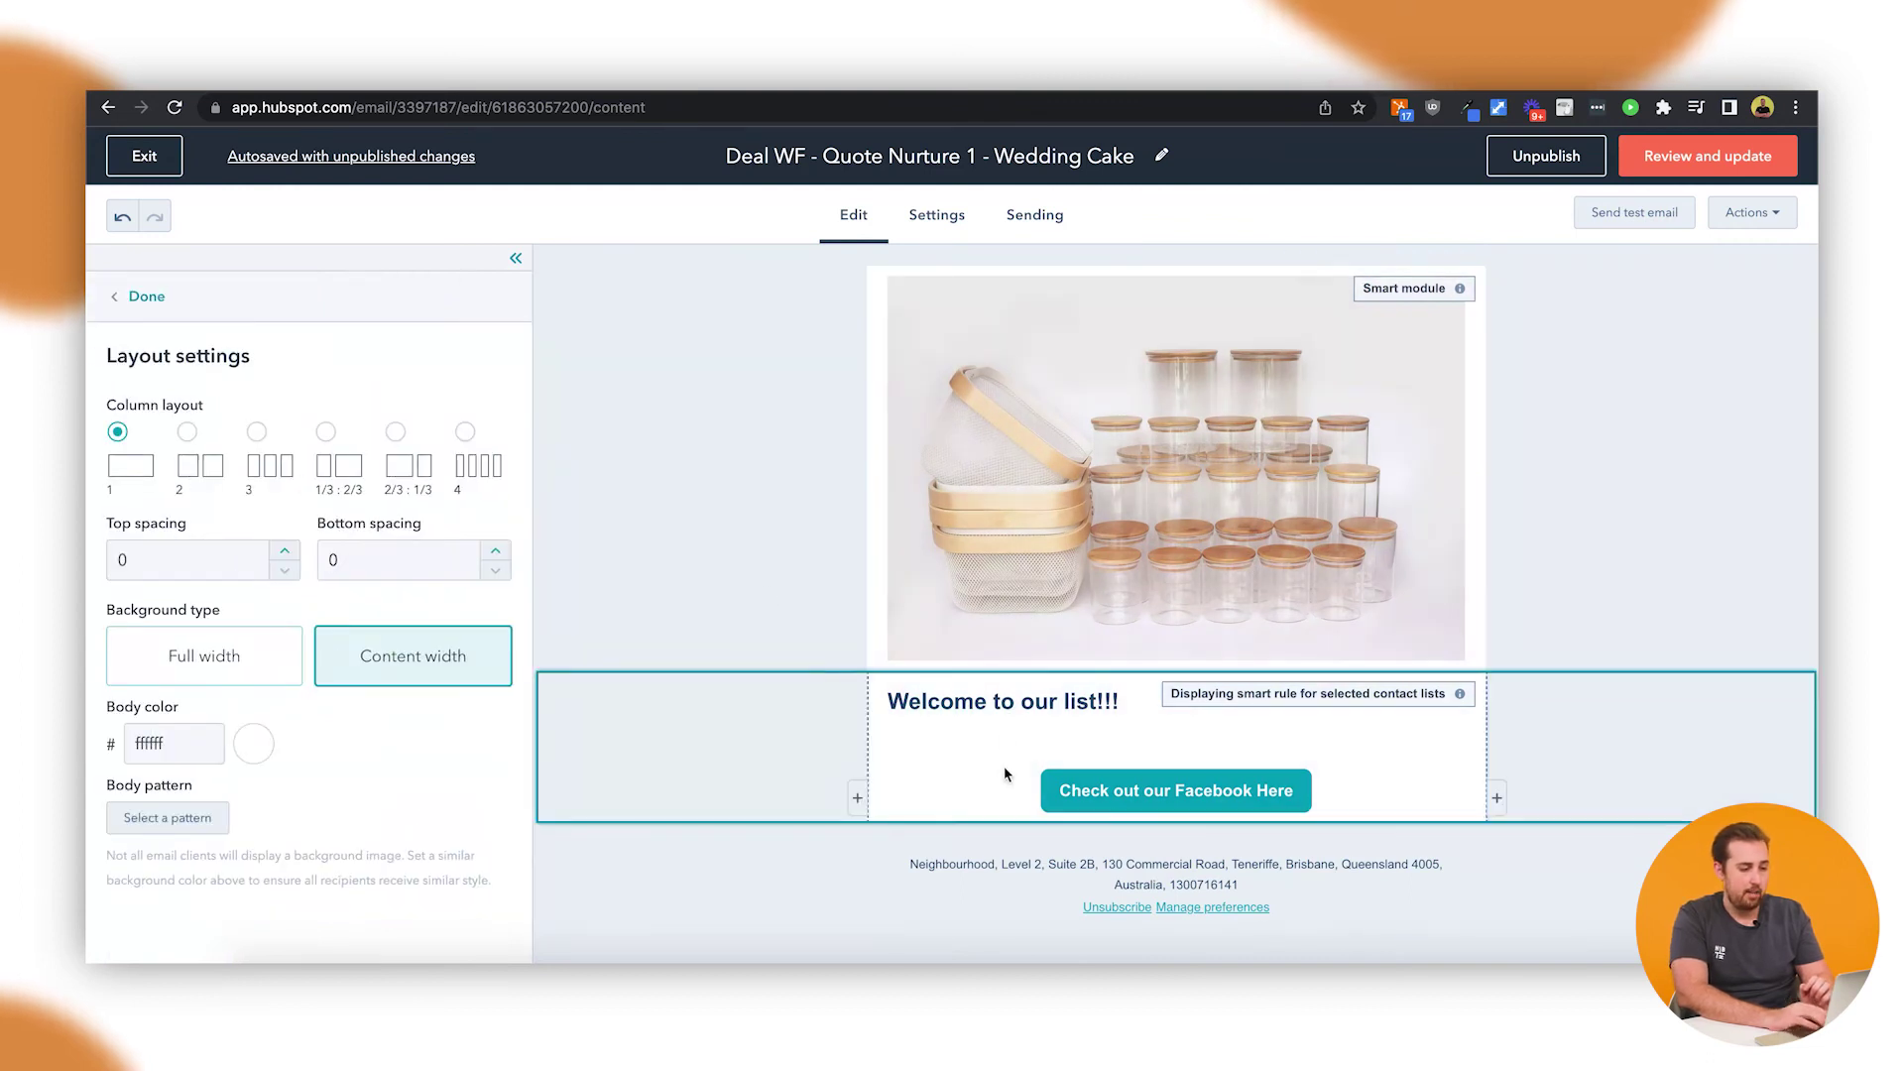
{"action": "left_click", "coordinate": [1002, 720]}
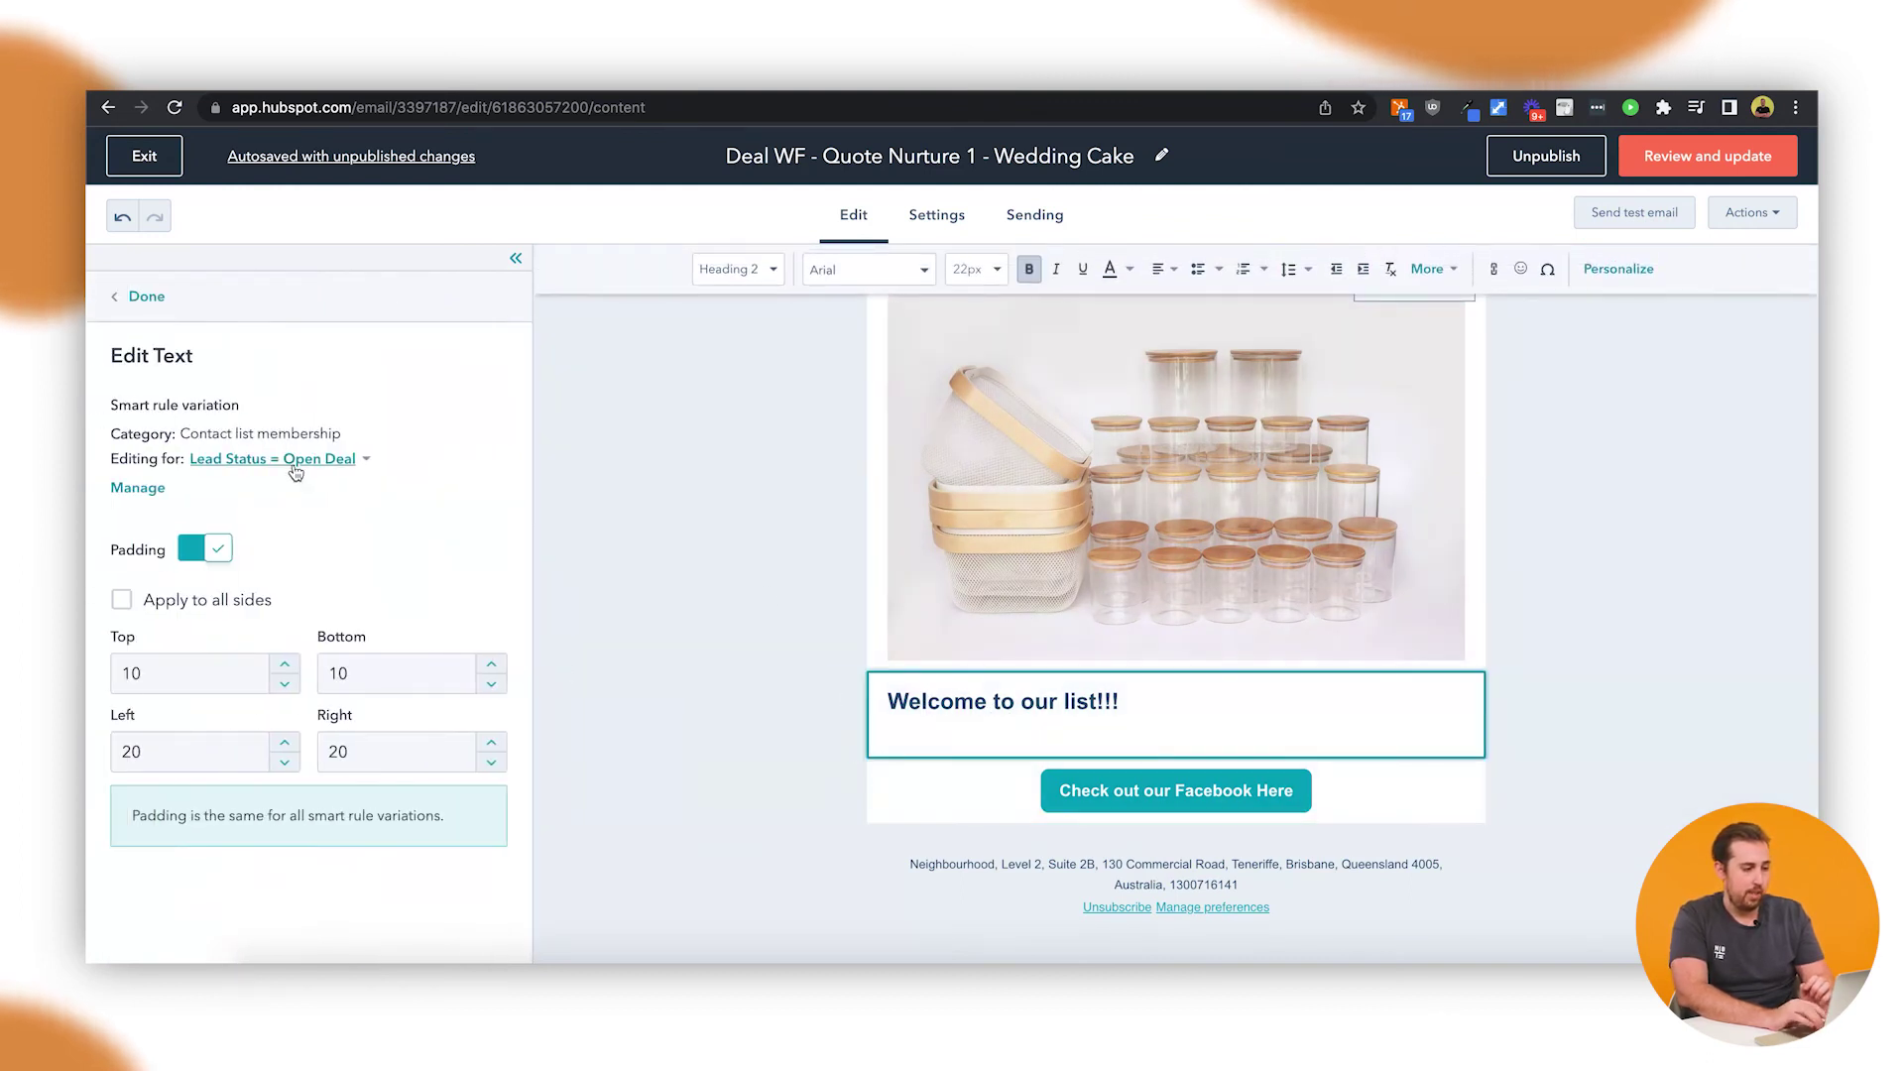
{"action": "left_click", "coordinate": [296, 461]}
{"action": "left_click", "coordinate": [315, 521]}
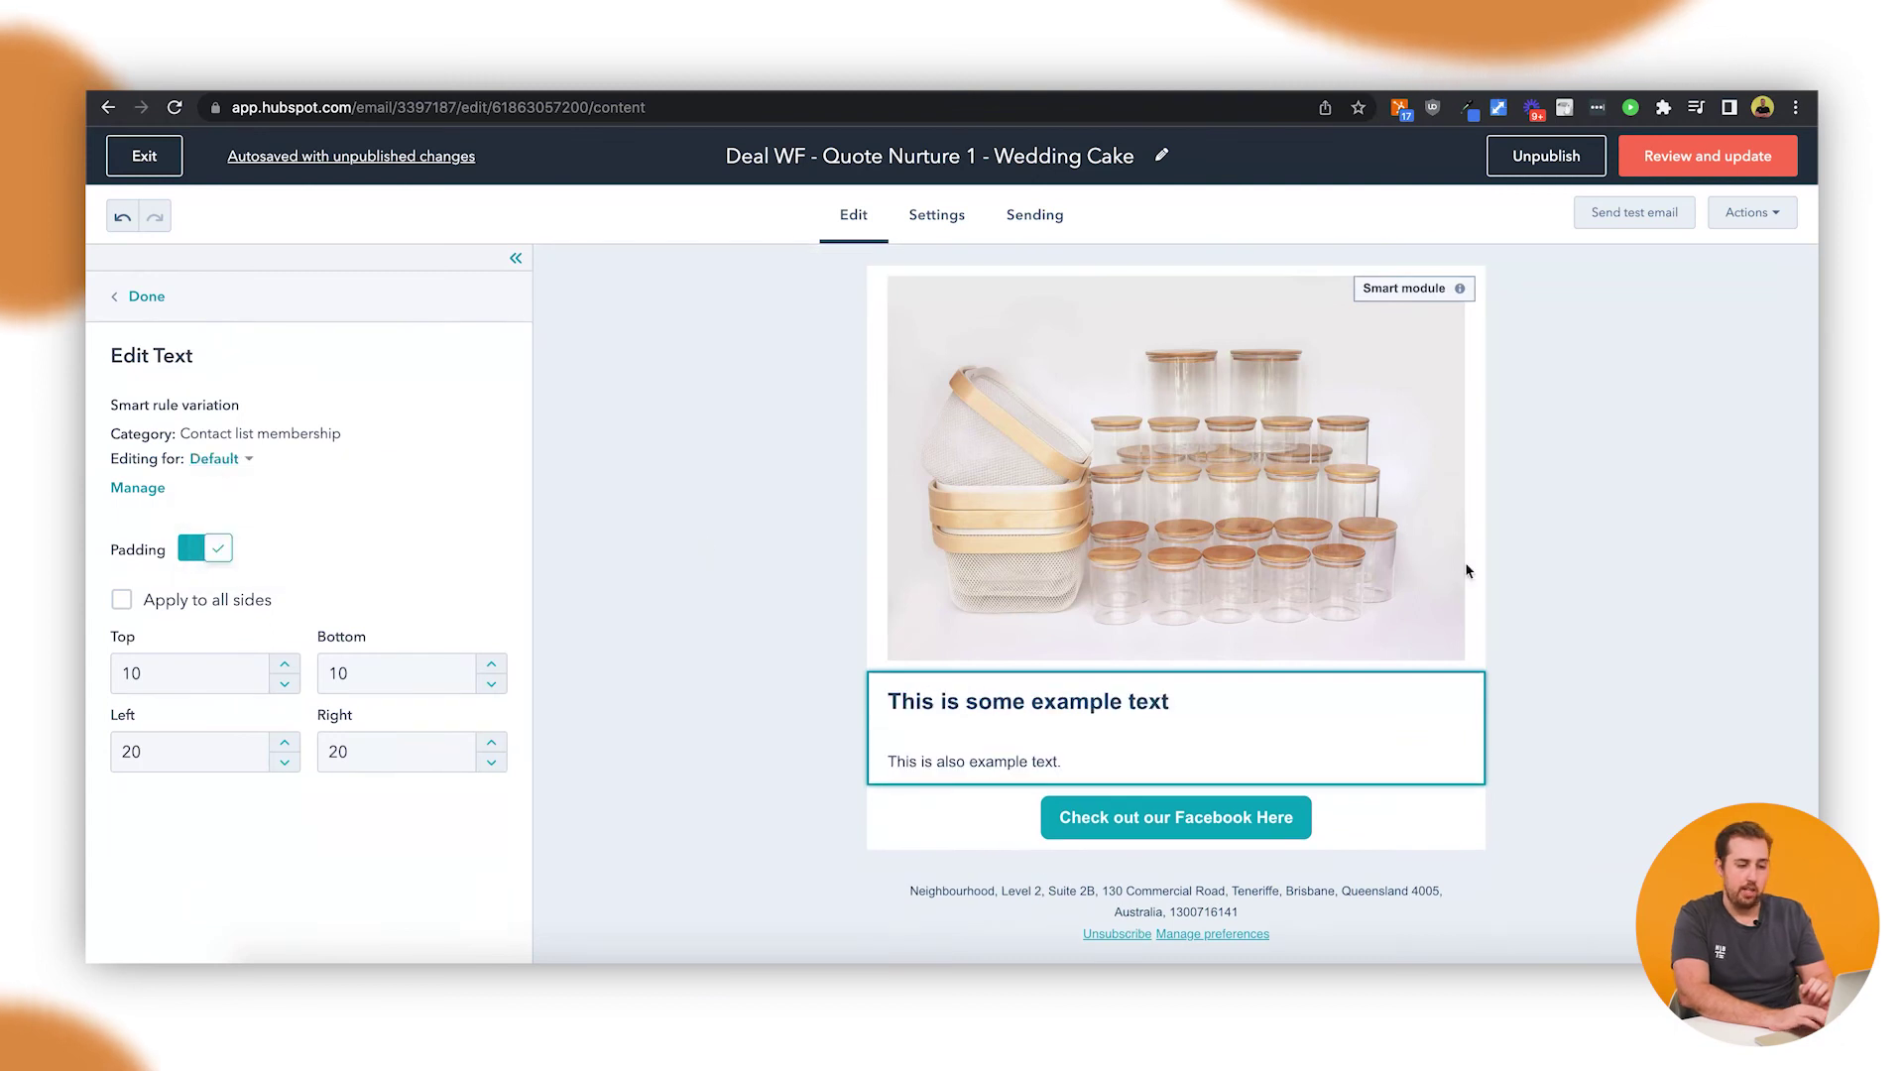
{"action": "scroll", "coordinate": [1252, 543], "scroll_direction": "up", "scroll_amount": 2}
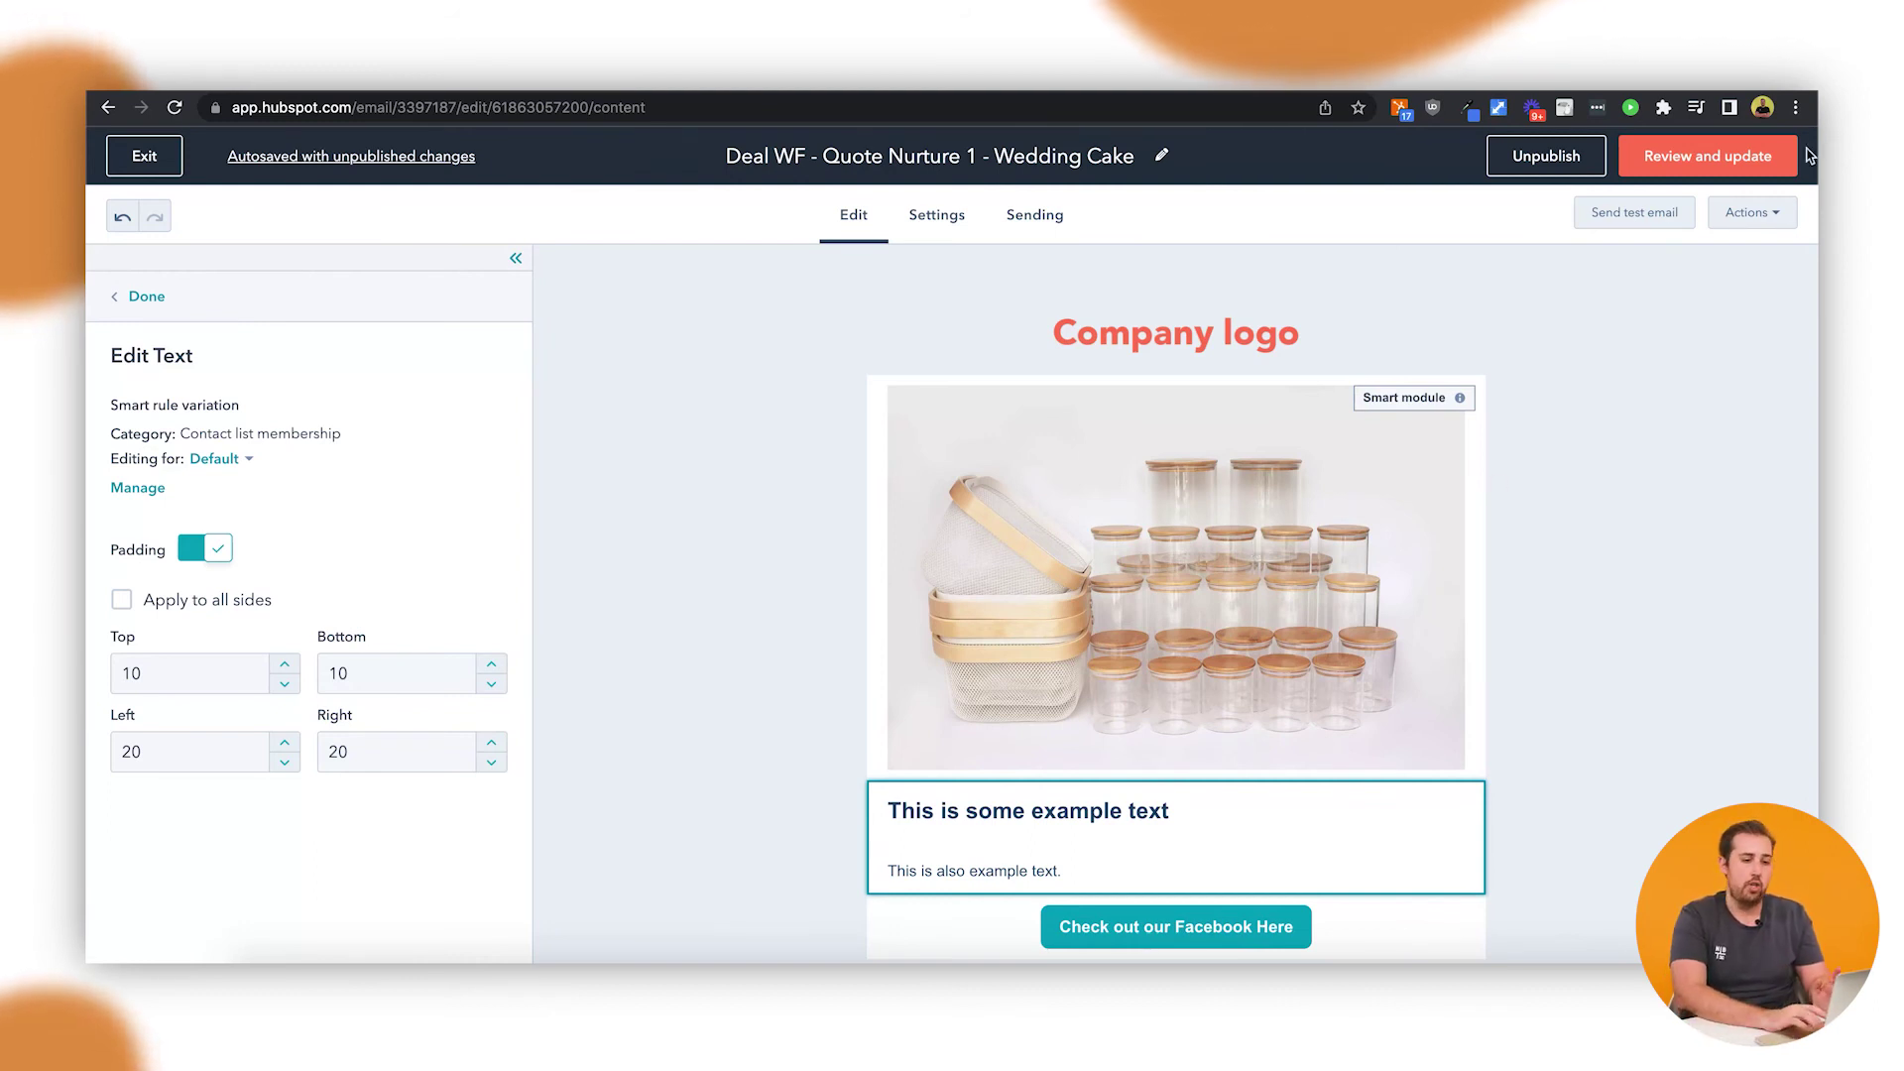
Step: Preview the email as an Open Deal contact to see the single-jar image and welcome heading
{"action": "left_click", "coordinate": [1737, 233]}
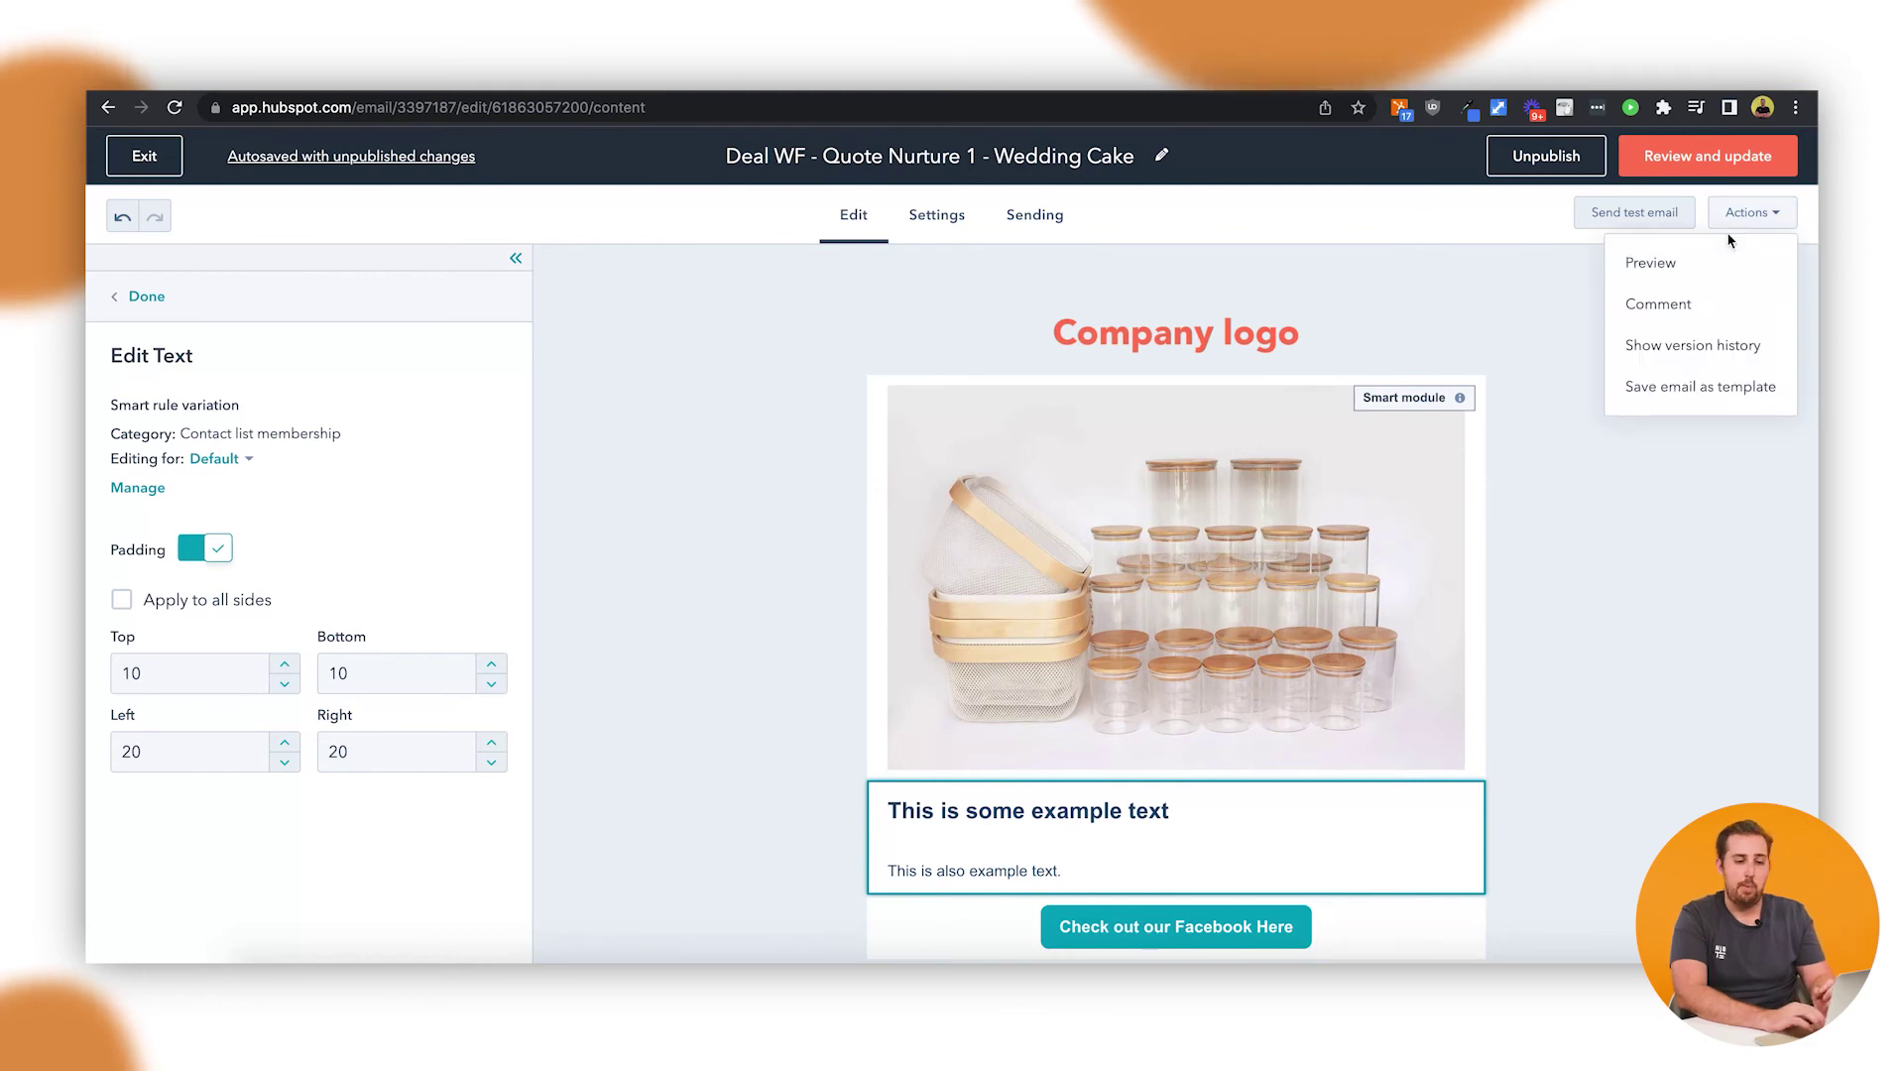
{"action": "left_click", "coordinate": [1679, 262]}
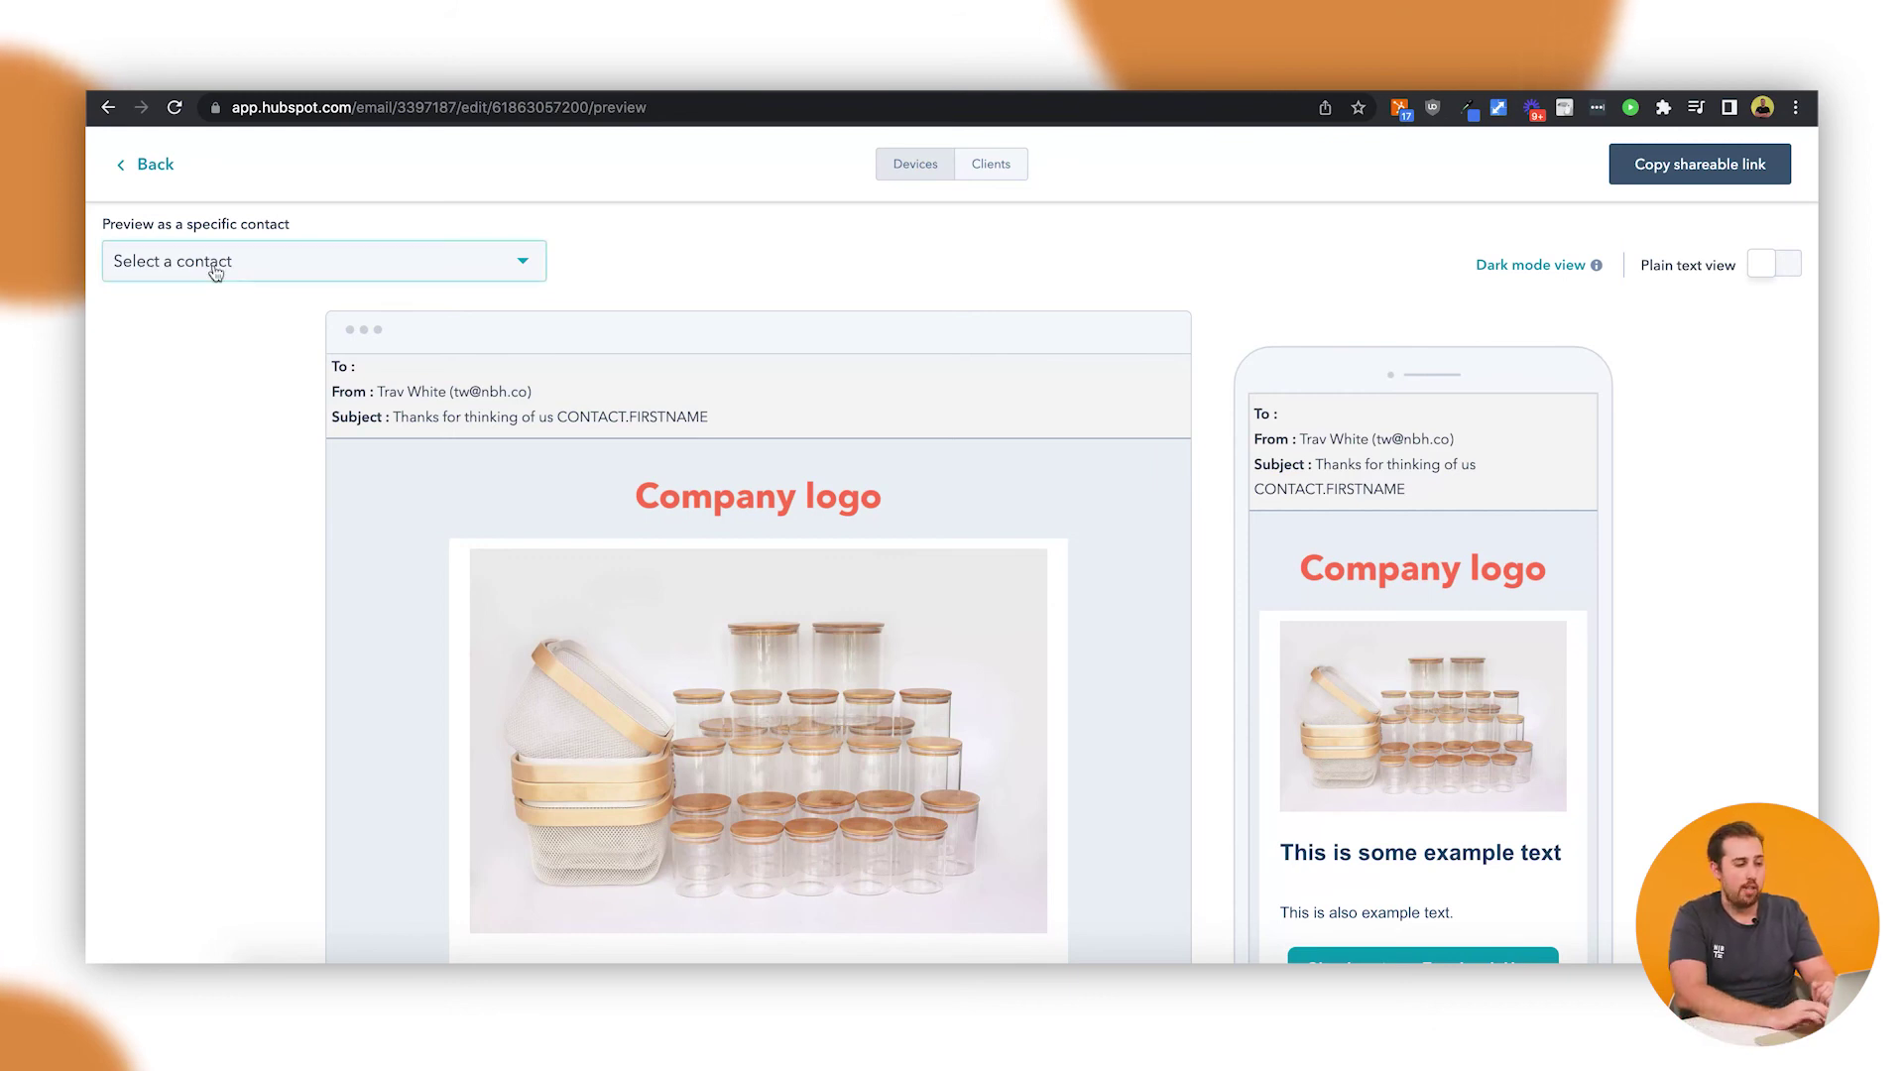
{"action": "left_click", "coordinate": [213, 263]}
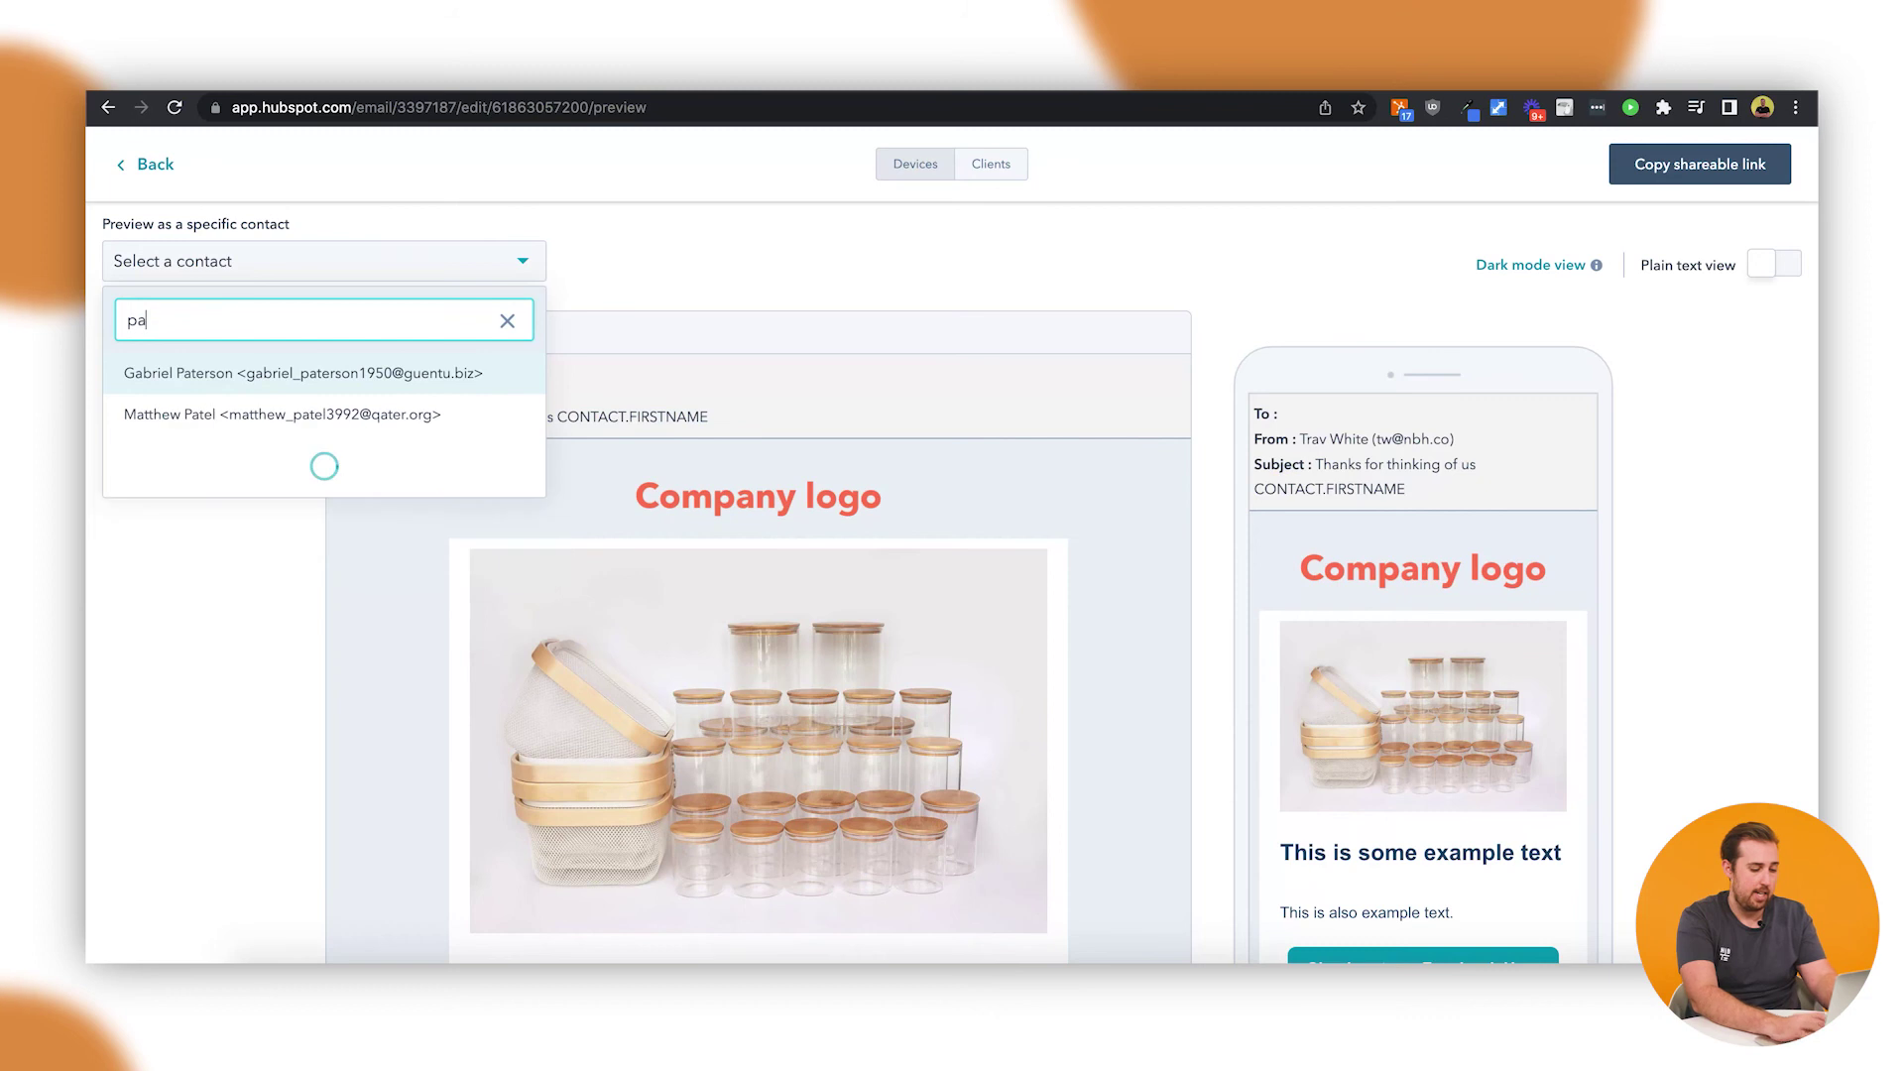
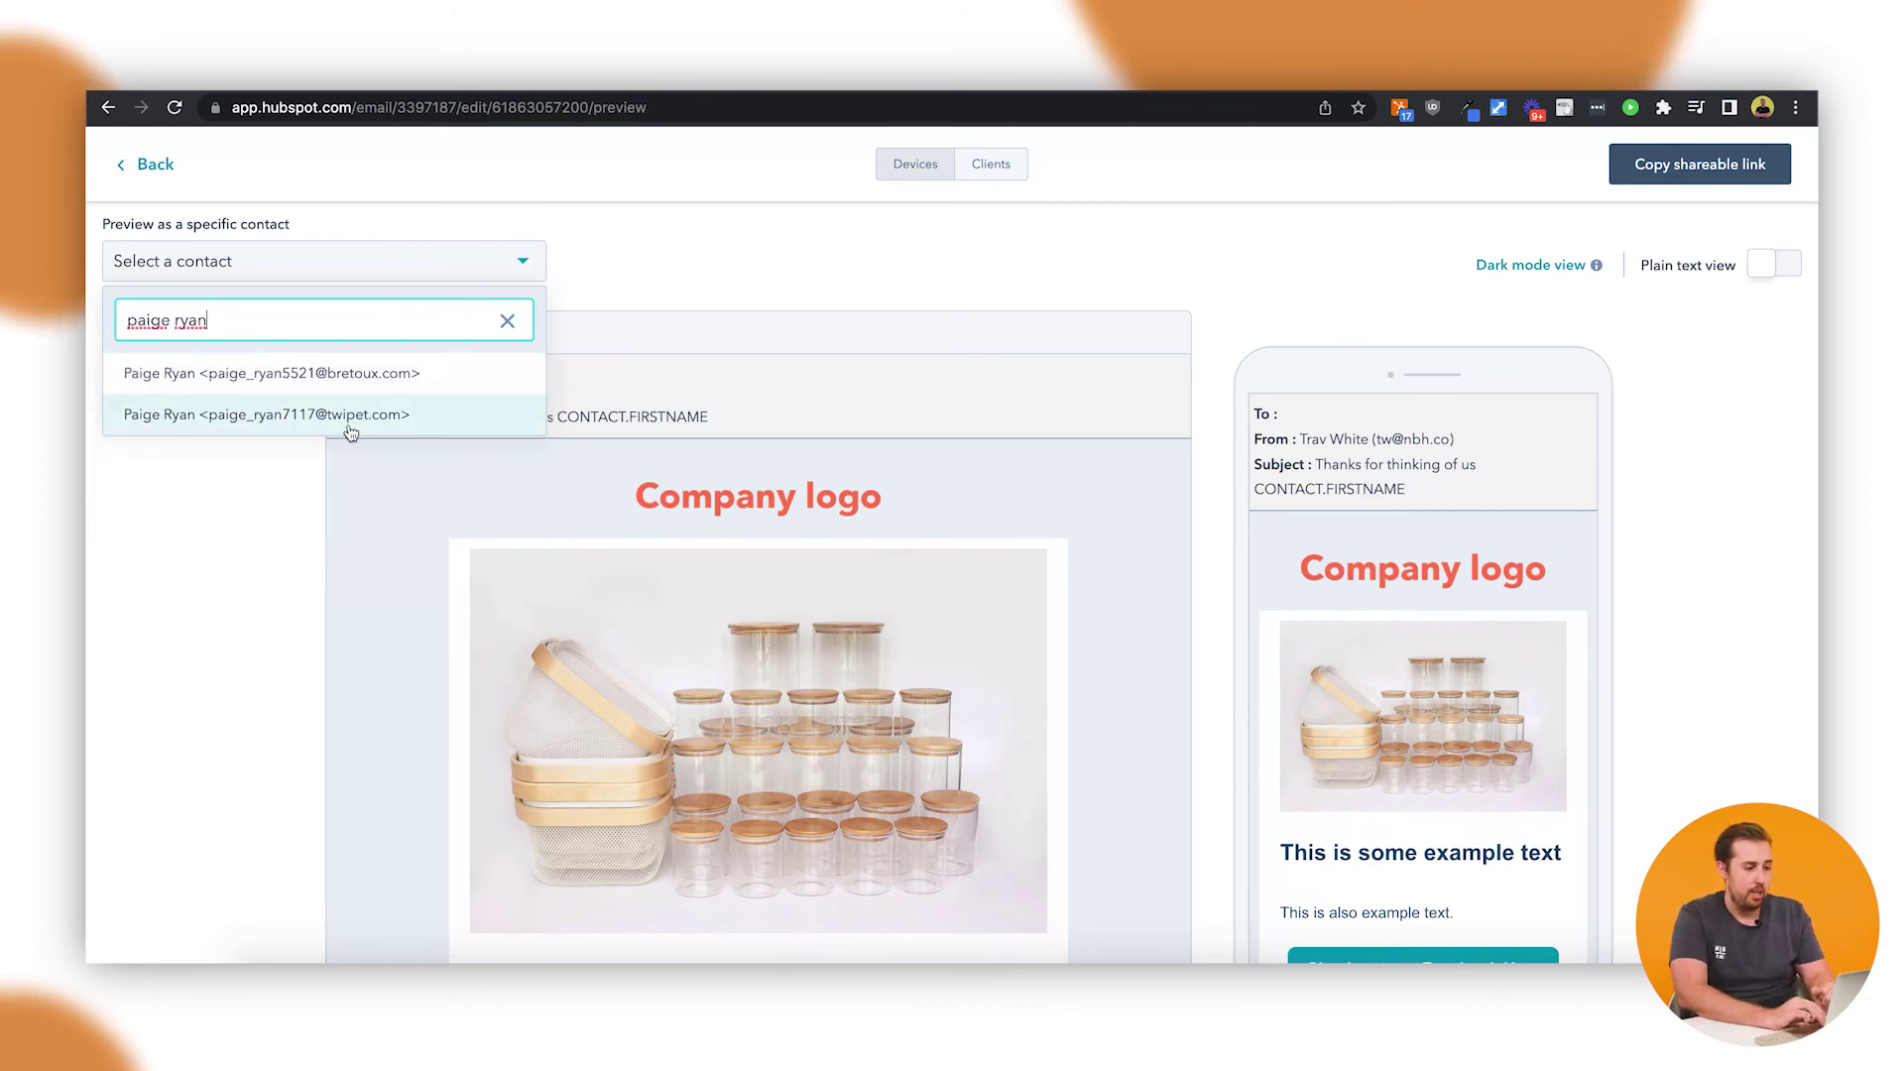
{"action": "left_click", "coordinate": [348, 427]}
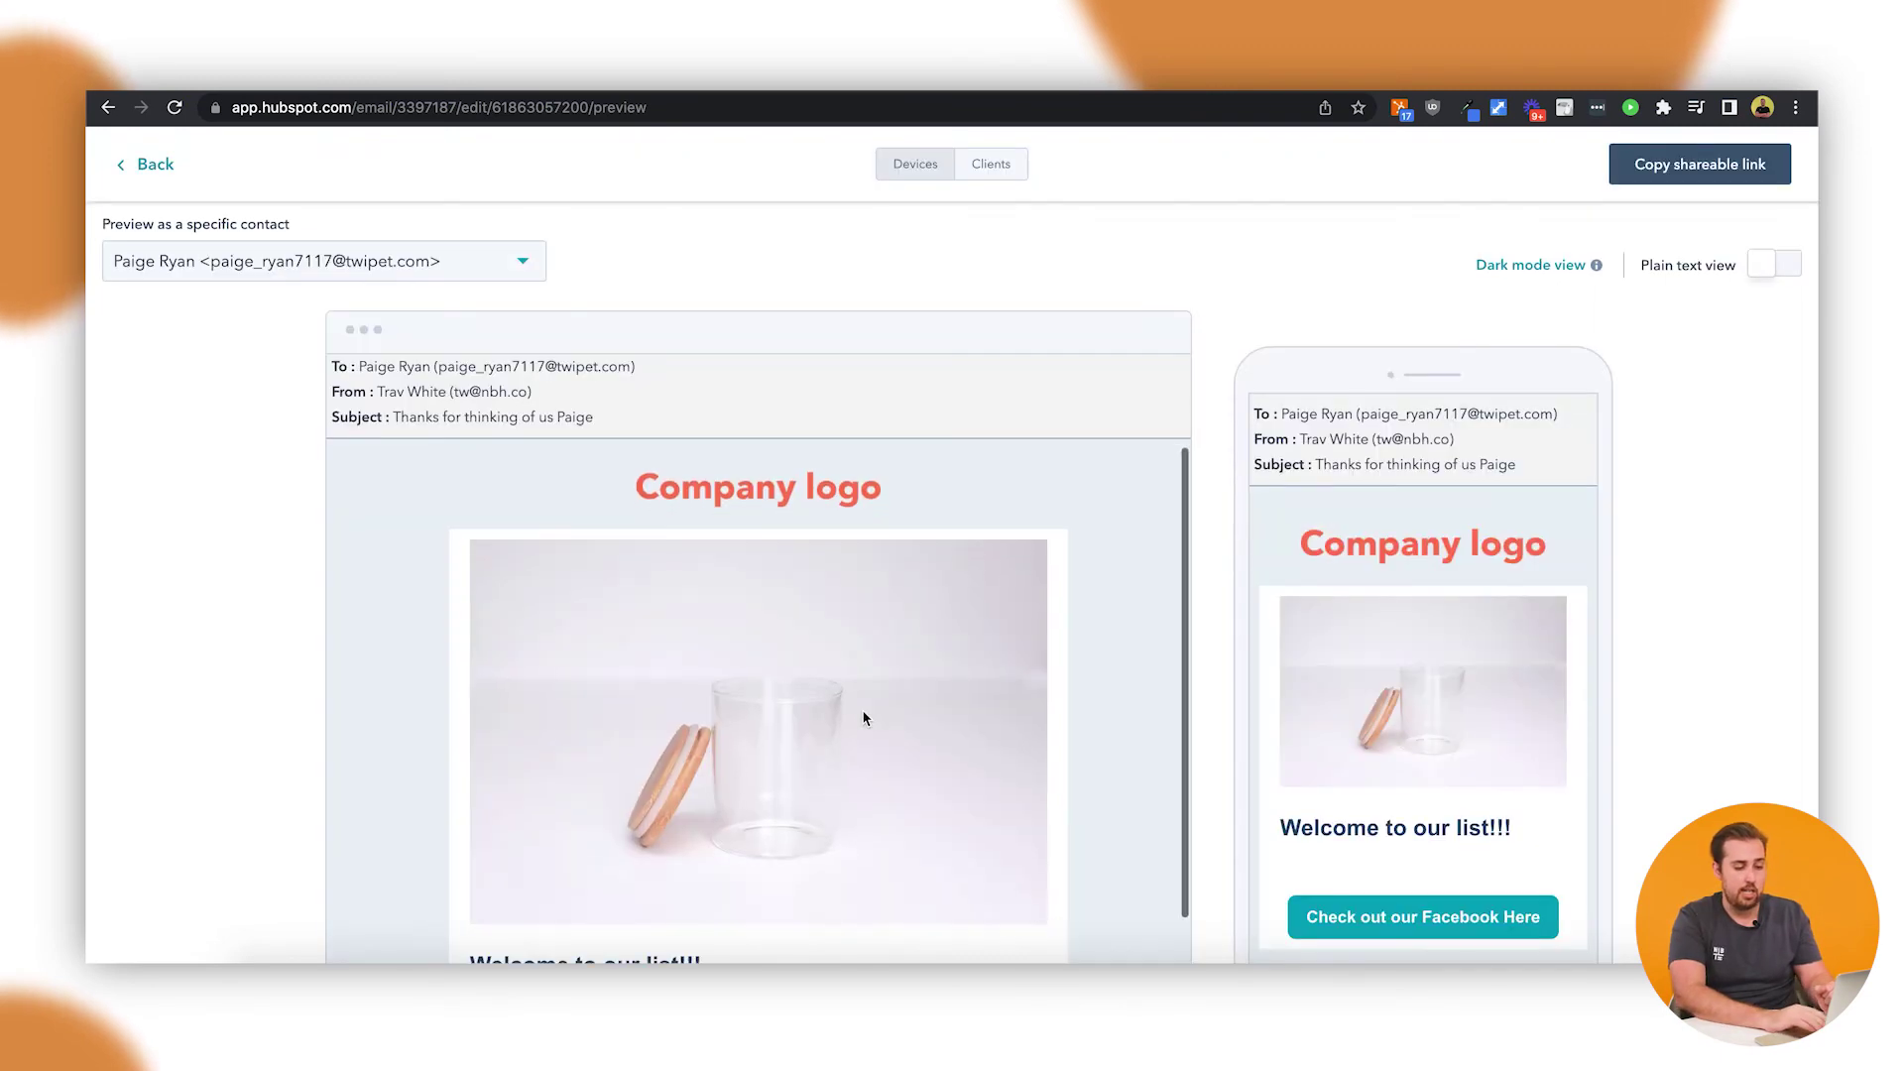
{"action": "scroll", "coordinate": [863, 714], "scroll_direction": "down", "scroll_amount": 3}
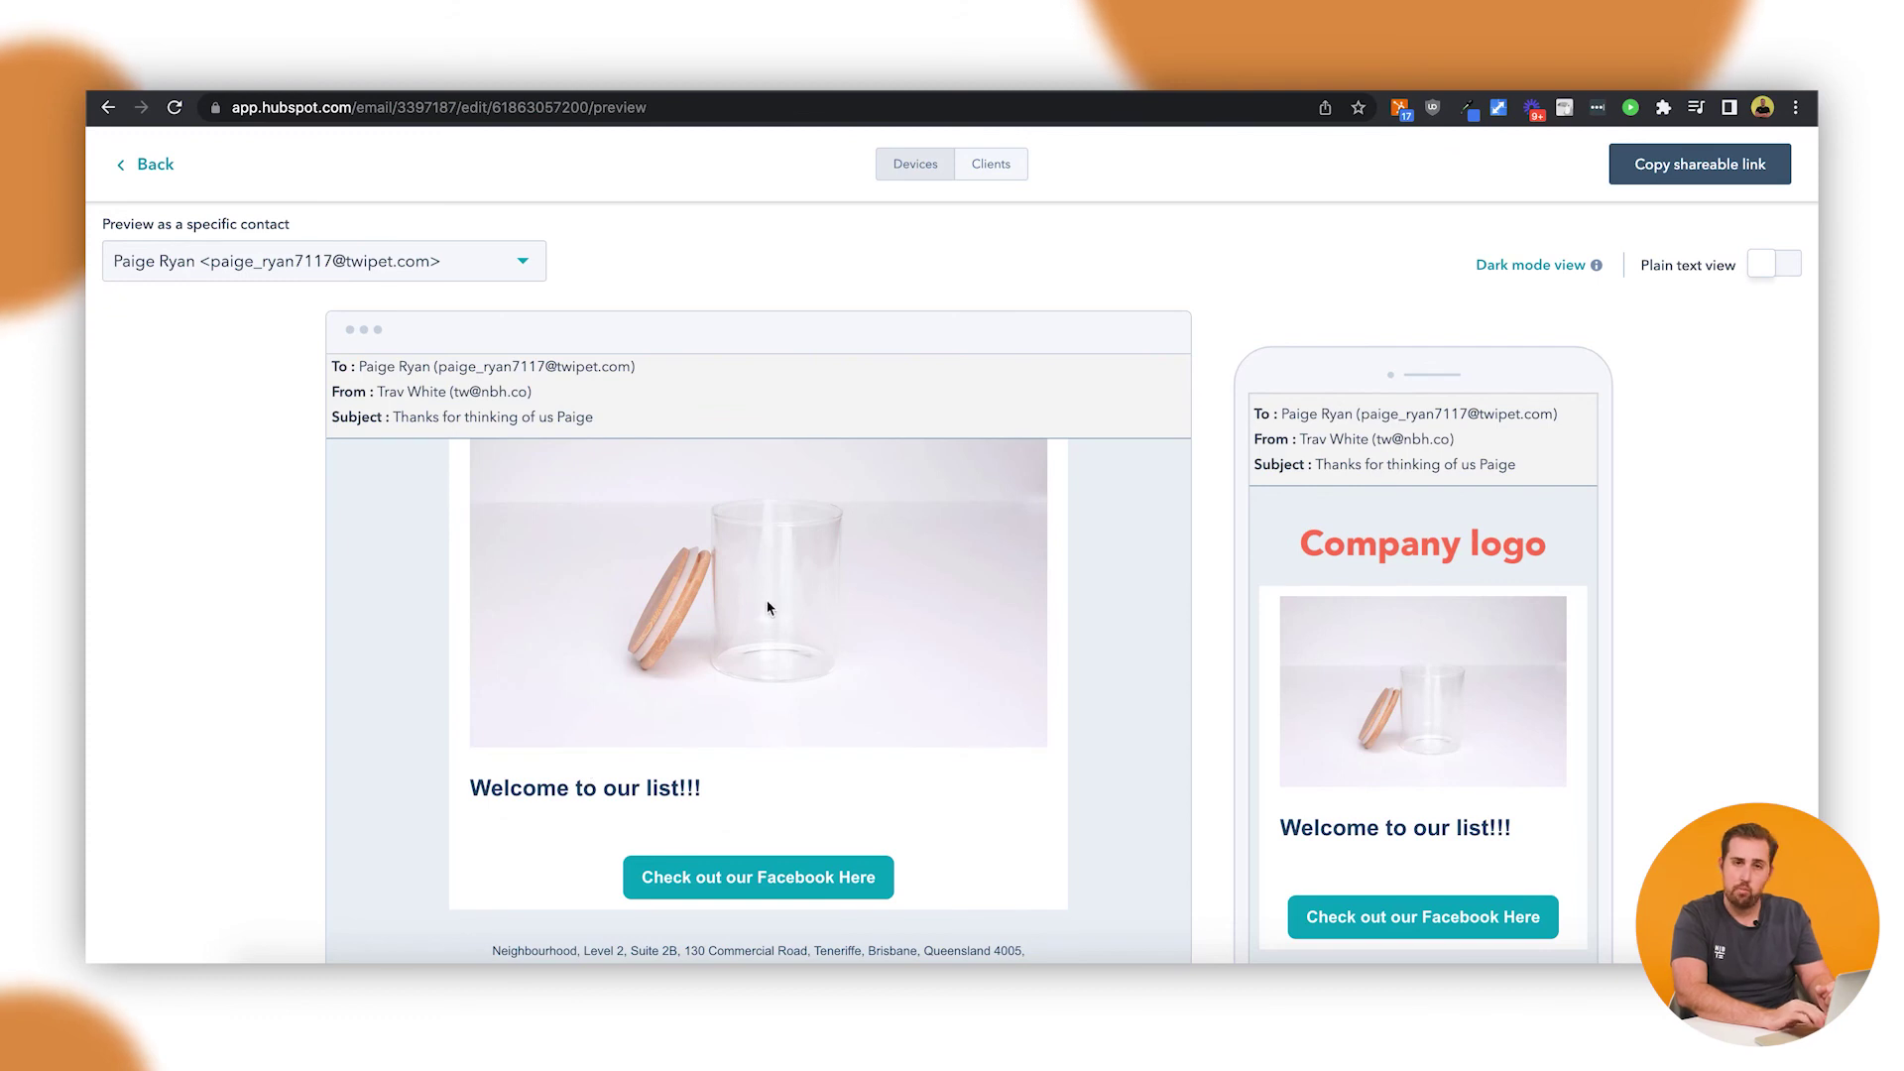
Step: Switch the preview to a contact outside the Open Deal list
{"action": "left_click", "coordinate": [342, 276]}
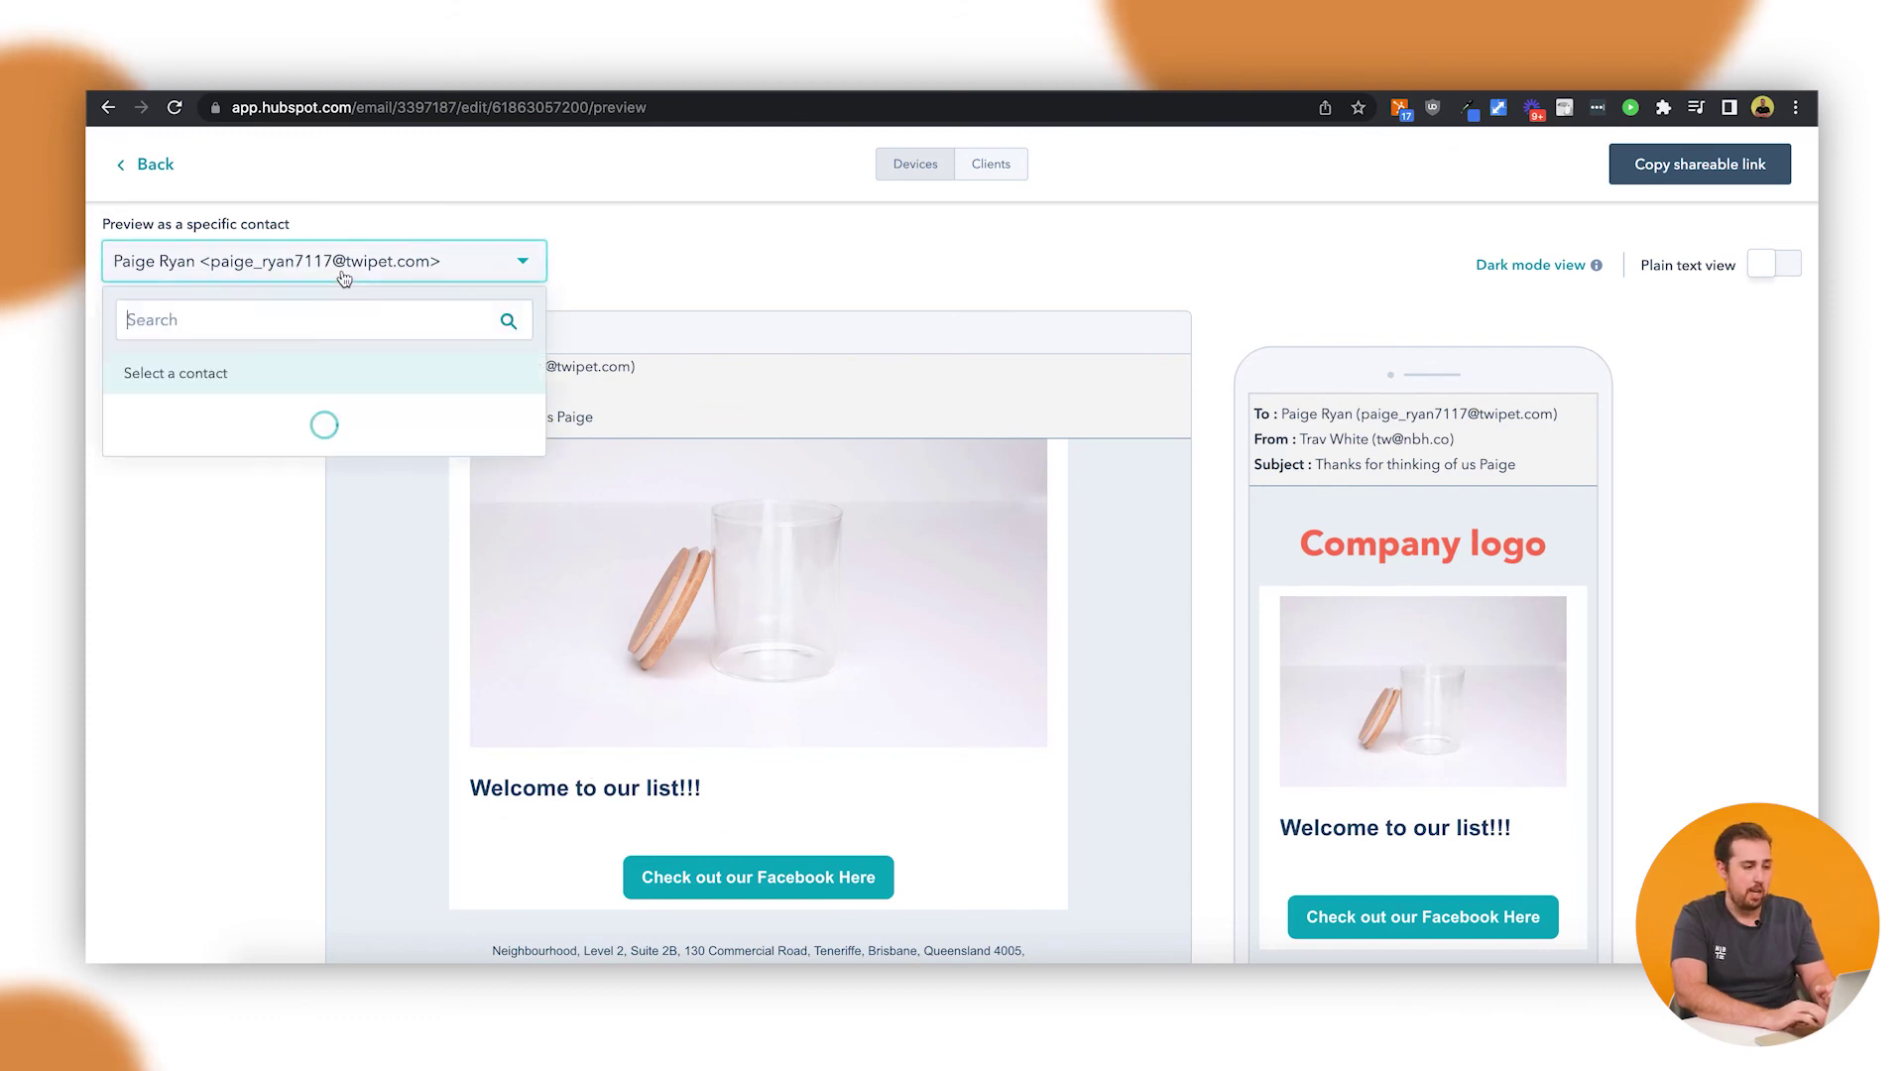
{"action": "left_click", "coordinate": [205, 416]}
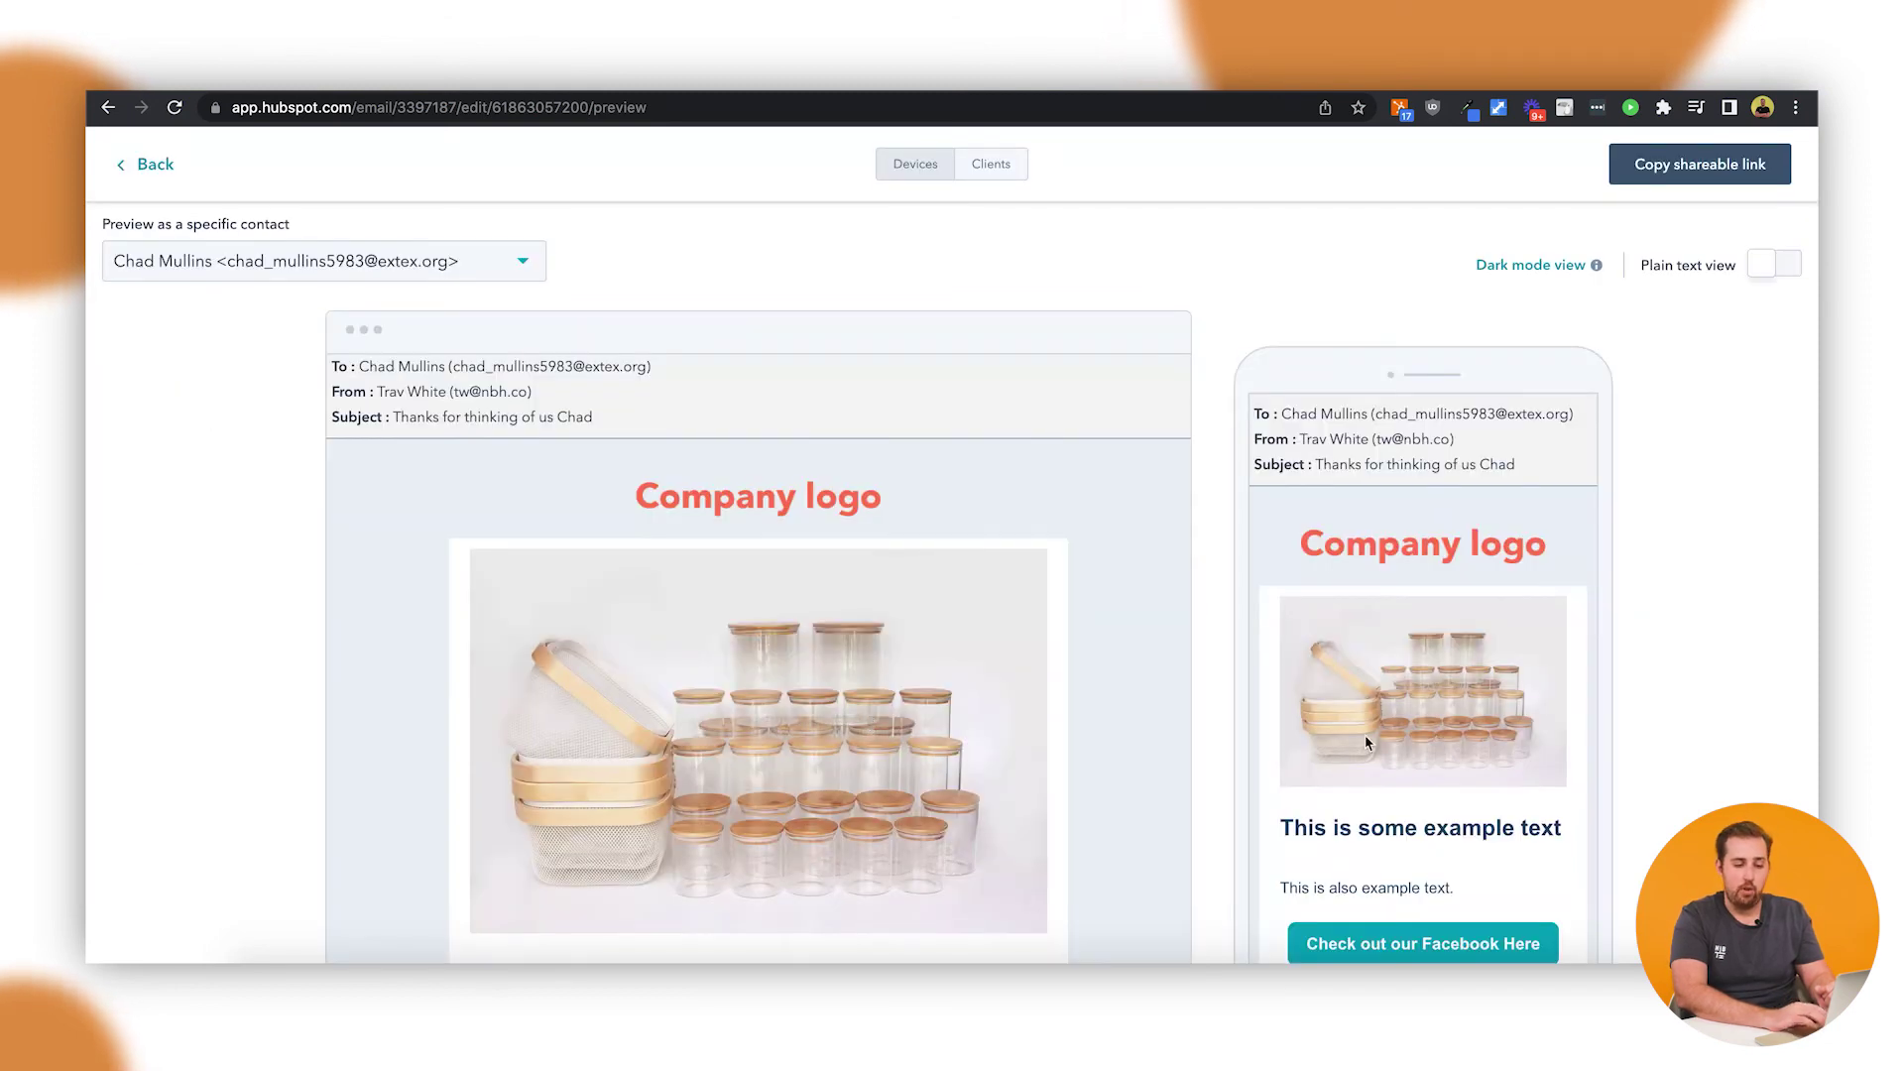
{"action": "scroll", "coordinate": [691, 548], "scroll_direction": "down", "scroll_amount": 3}
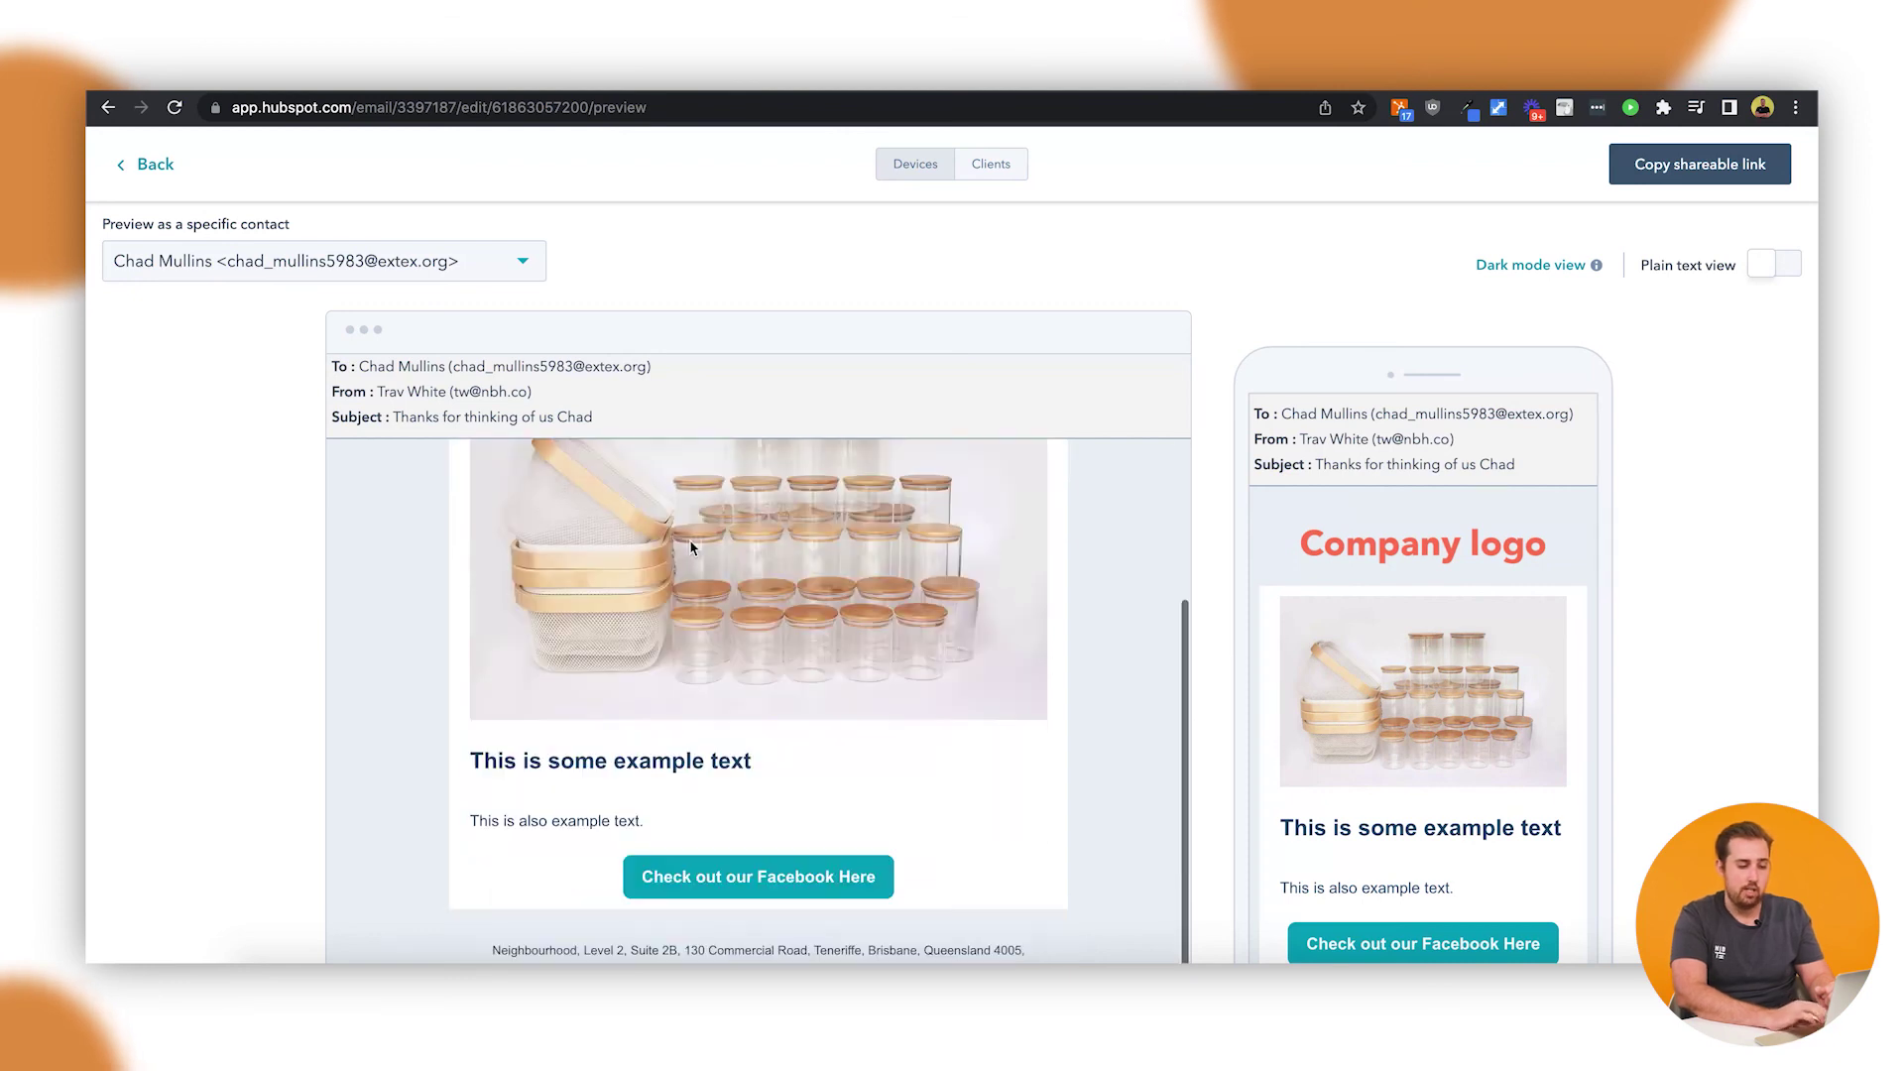